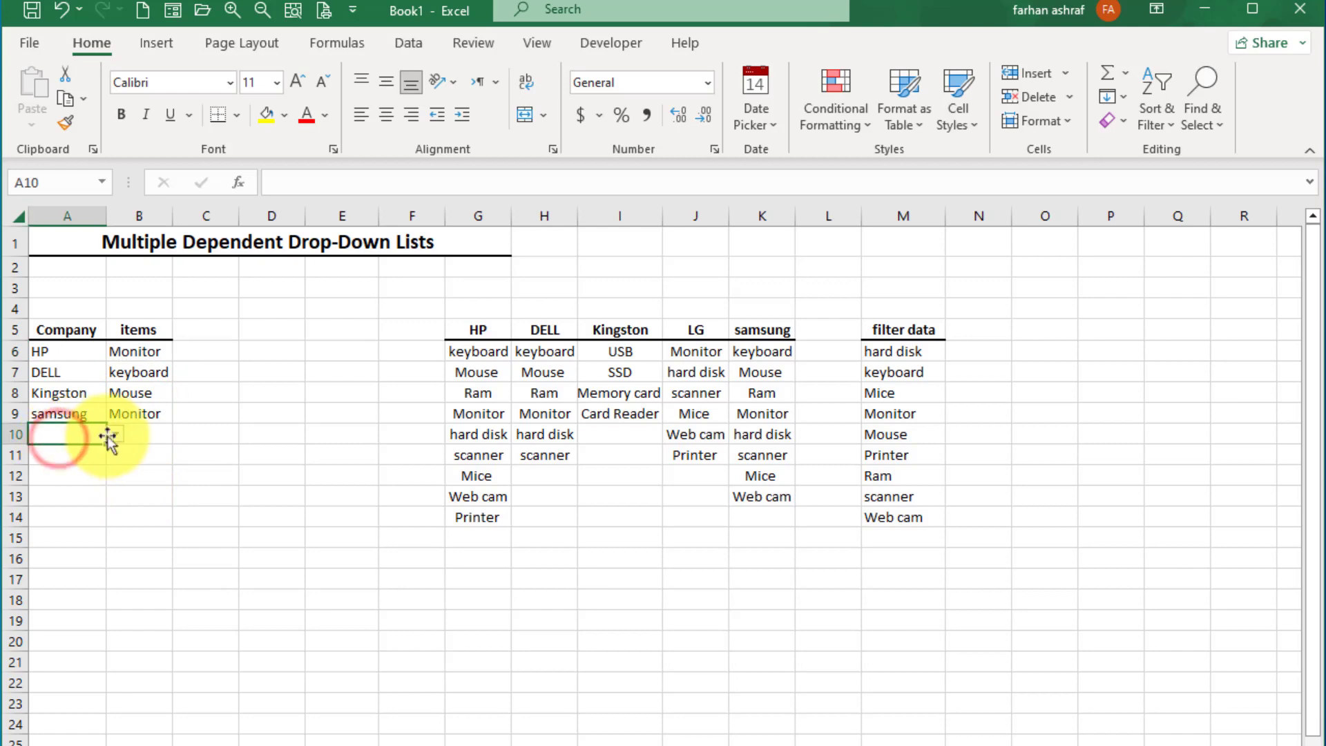
Choose LG as the company in A10 and open the dependent items list in B10
{"action": "left_click", "coordinate": [108, 437]}
{"action": "left_click", "coordinate": [59, 487]}
{"action": "left_click", "coordinate": [139, 435]}
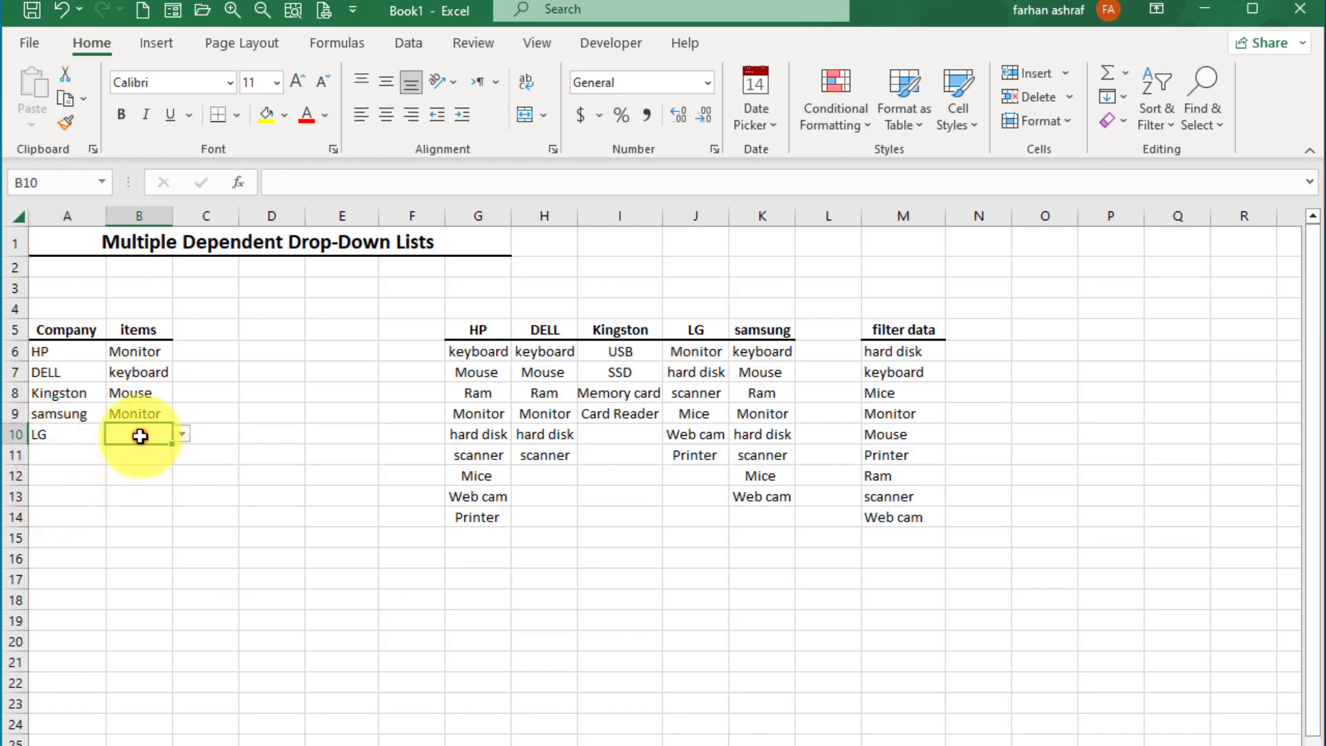
{"action": "left_click", "coordinate": [181, 434]}
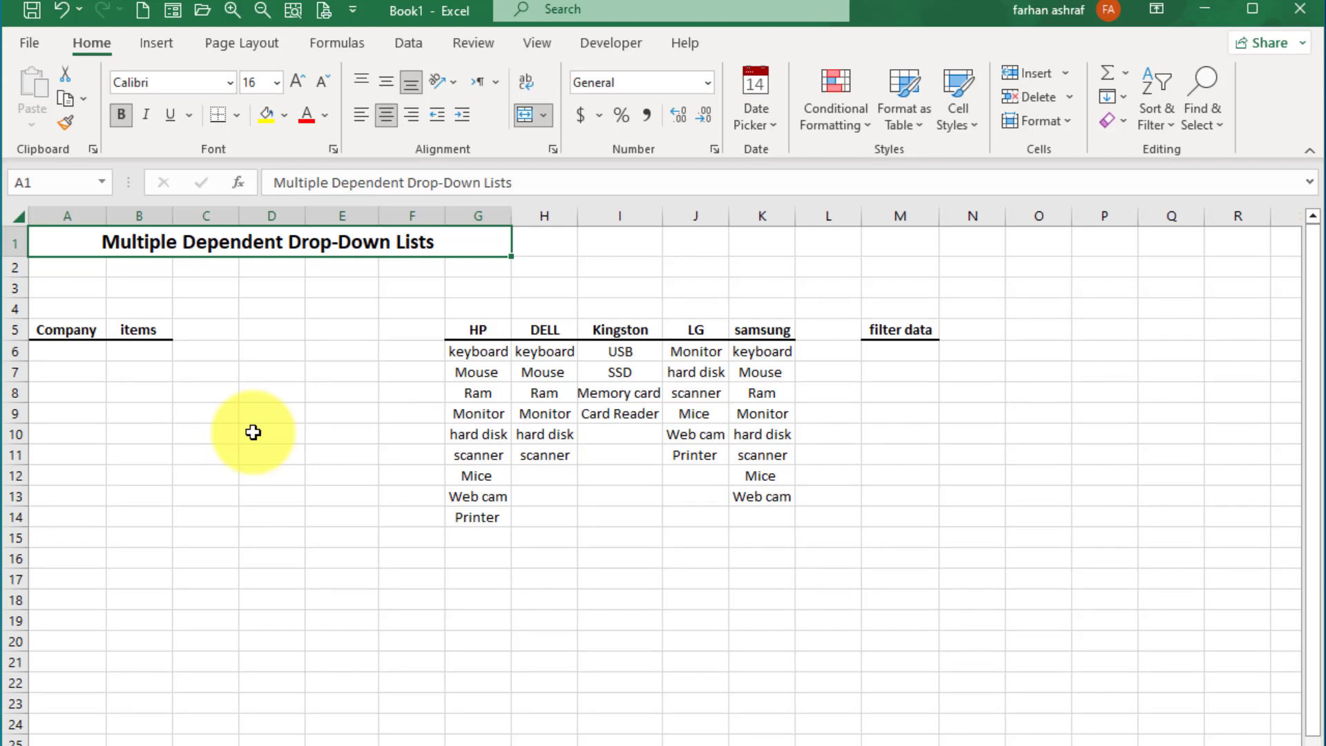
Examine the company headings in G5:K5 and the item list beneath each company
{"action": "left_click", "coordinate": [480, 332]}
{"action": "left_click", "coordinate": [555, 332]}
{"action": "left_click", "coordinate": [619, 332]}
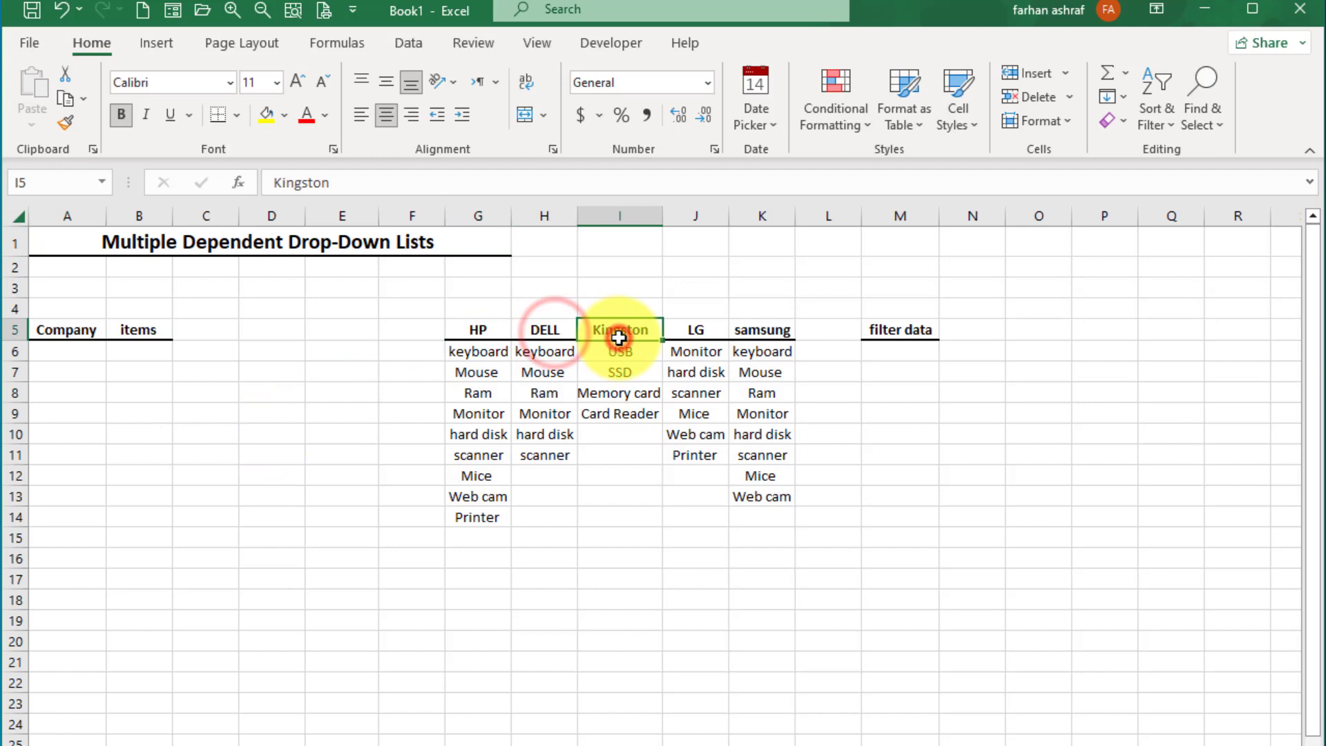
{"action": "left_click", "coordinate": [698, 330]}
{"action": "left_click", "coordinate": [783, 332]}
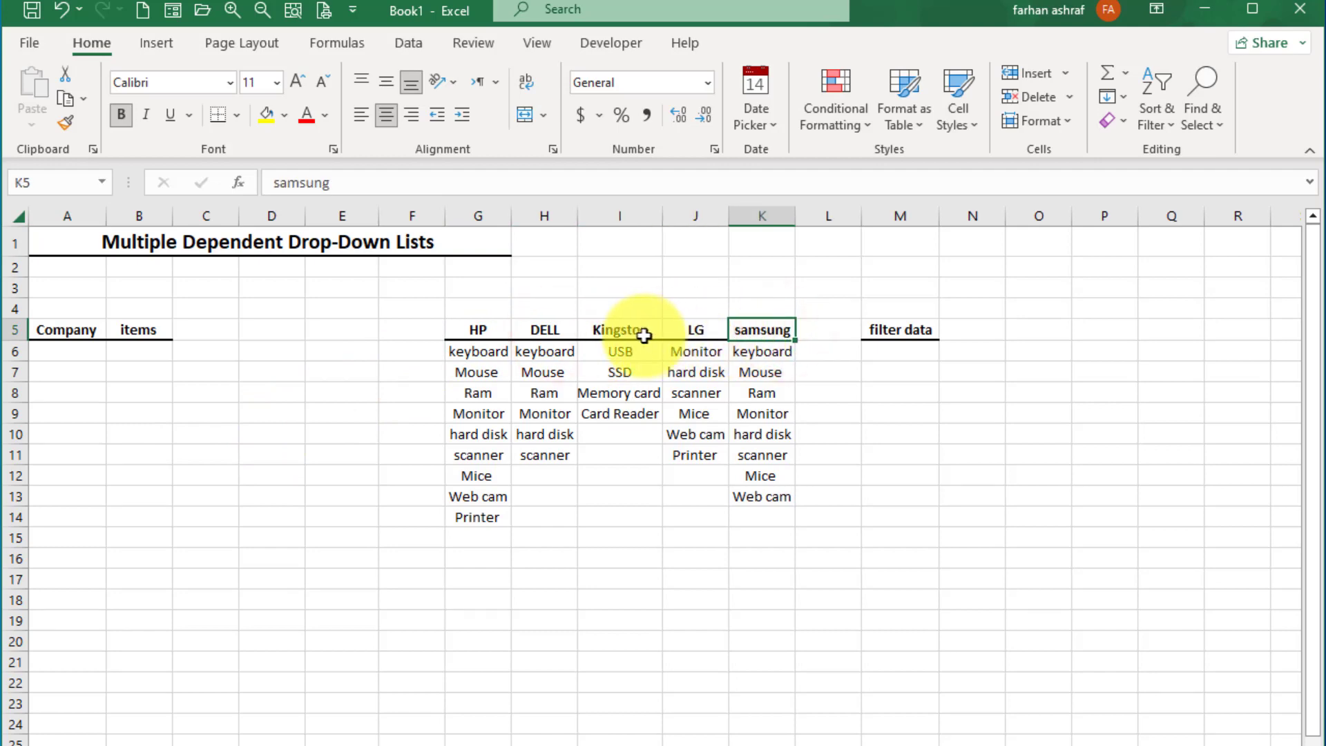
{"action": "left_click", "coordinate": [628, 332]}
{"action": "left_click", "coordinate": [757, 330]}
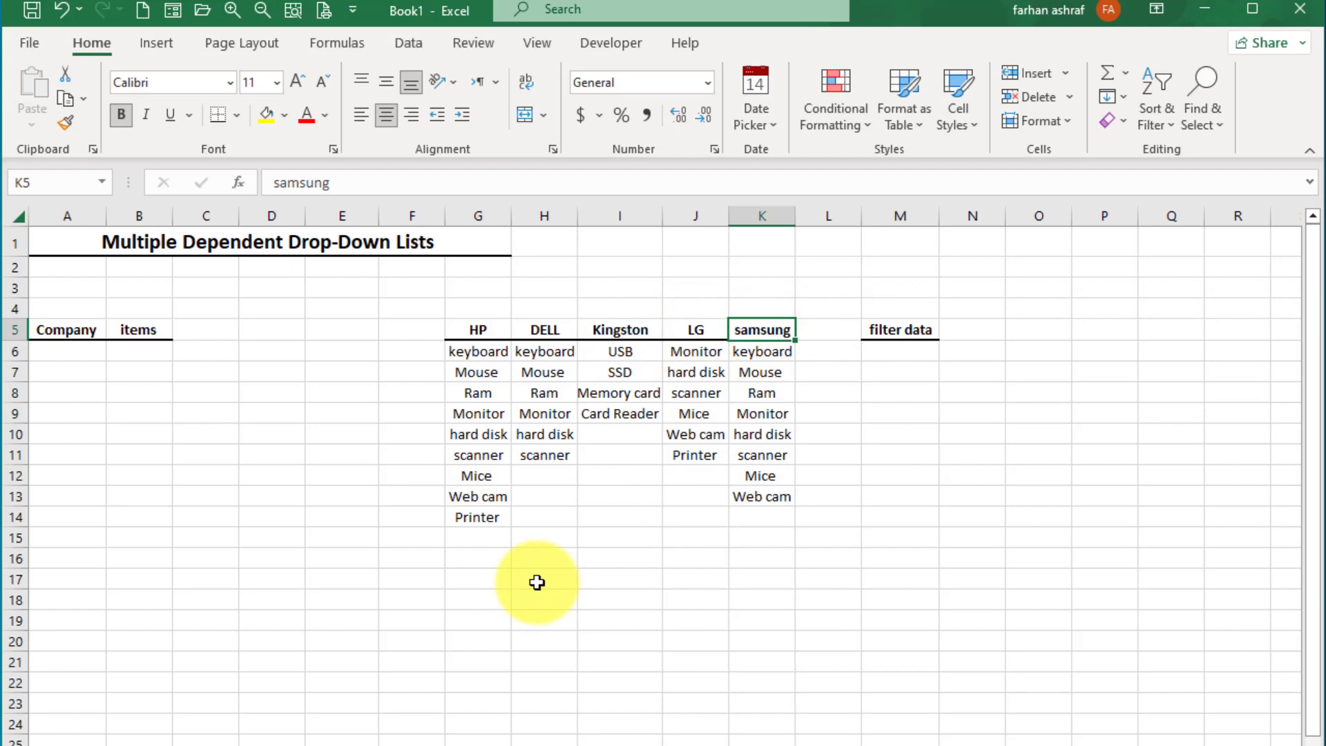
{"action": "left_click_drag", "start_coordinate": [480, 352], "coordinate": [492, 517]}
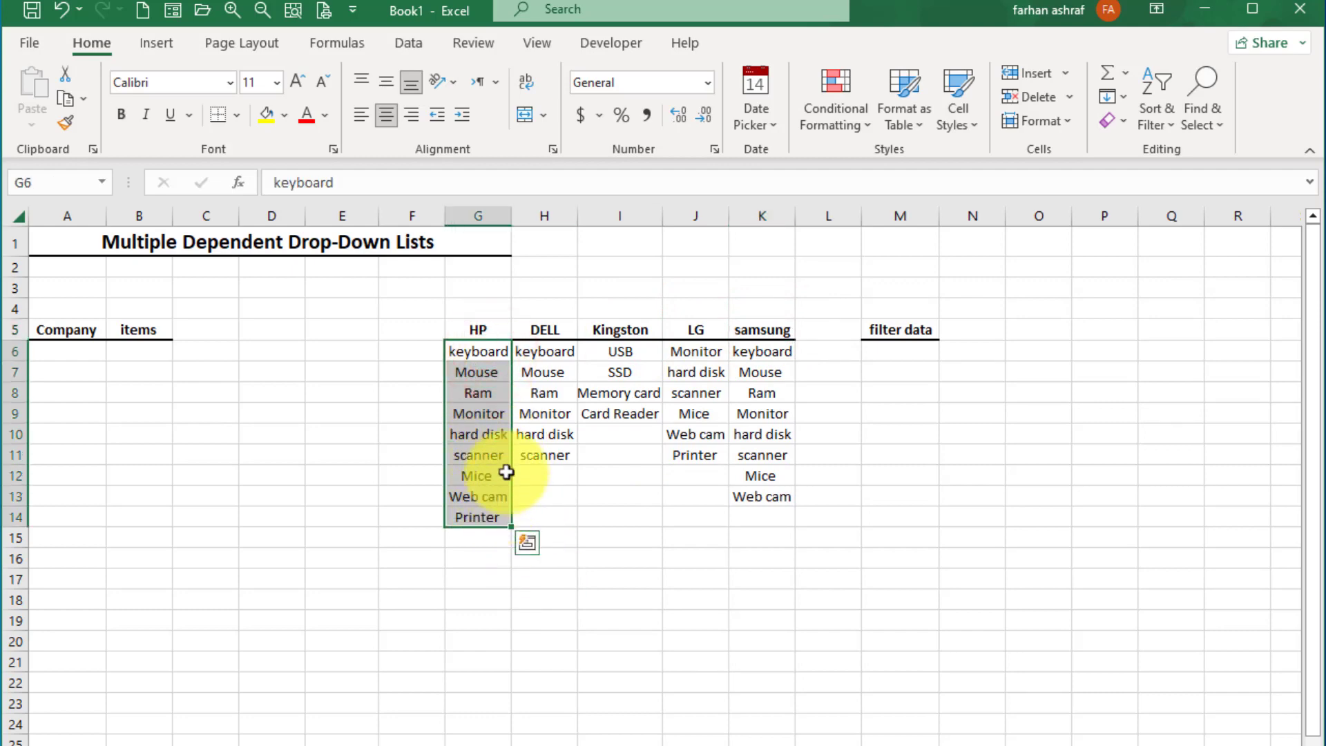
{"action": "left_click_drag", "start_coordinate": [545, 351], "coordinate": [550, 452]}
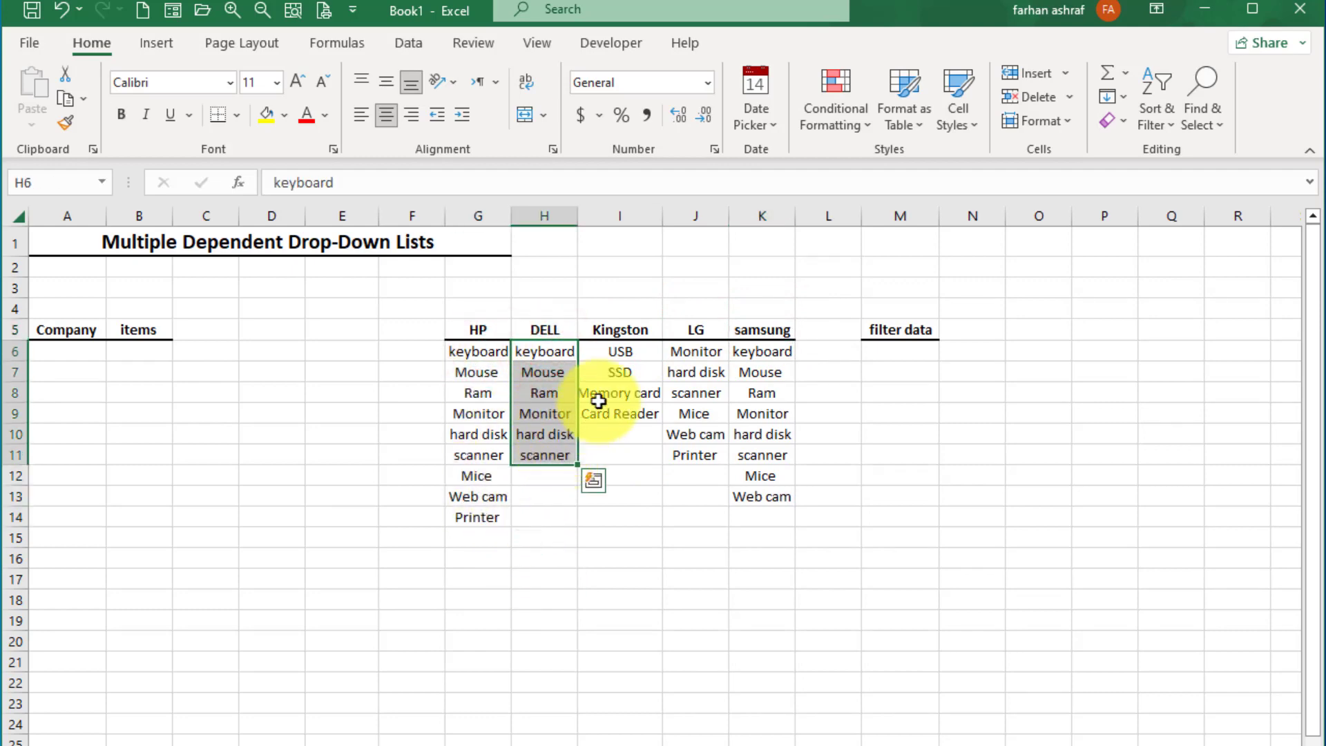
{"action": "left_click_drag", "start_coordinate": [619, 348], "coordinate": [645, 412]}
{"action": "left_click_drag", "start_coordinate": [701, 351], "coordinate": [713, 455]}
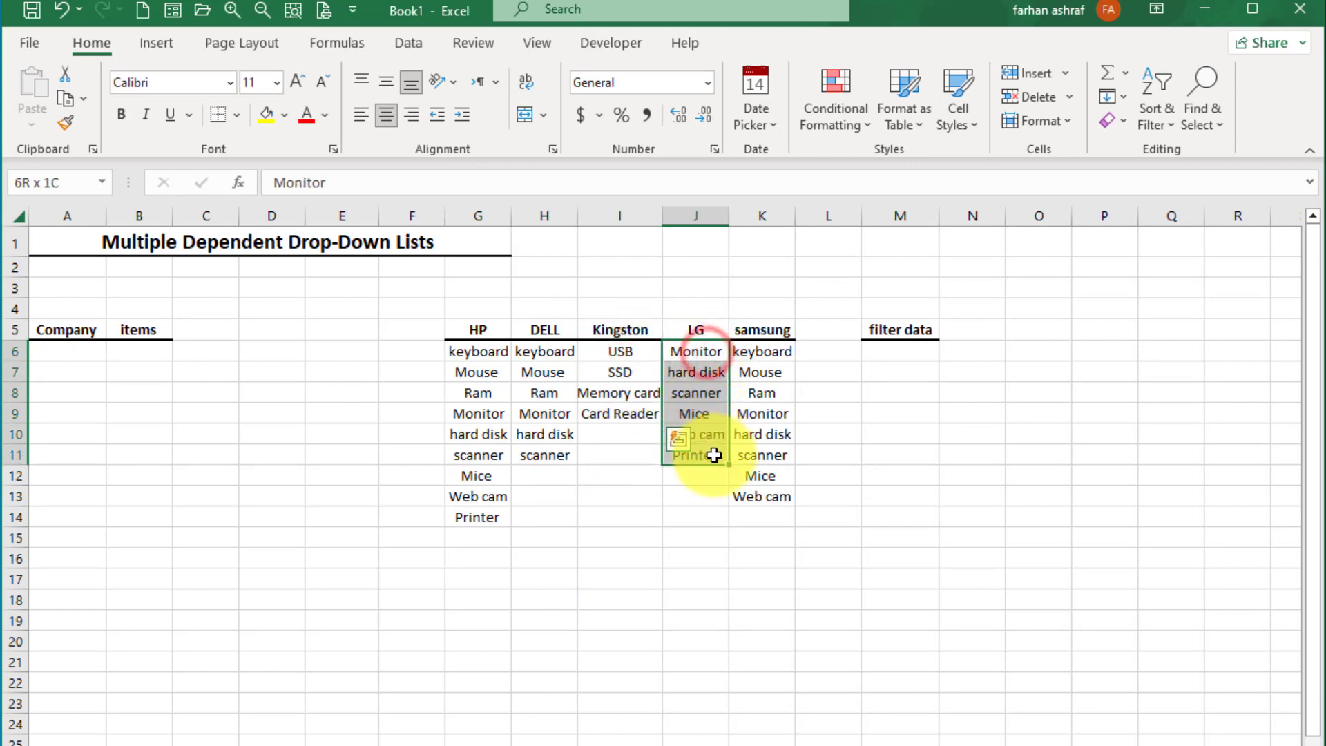
{"action": "left_click_drag", "start_coordinate": [752, 349], "coordinate": [760, 495]}
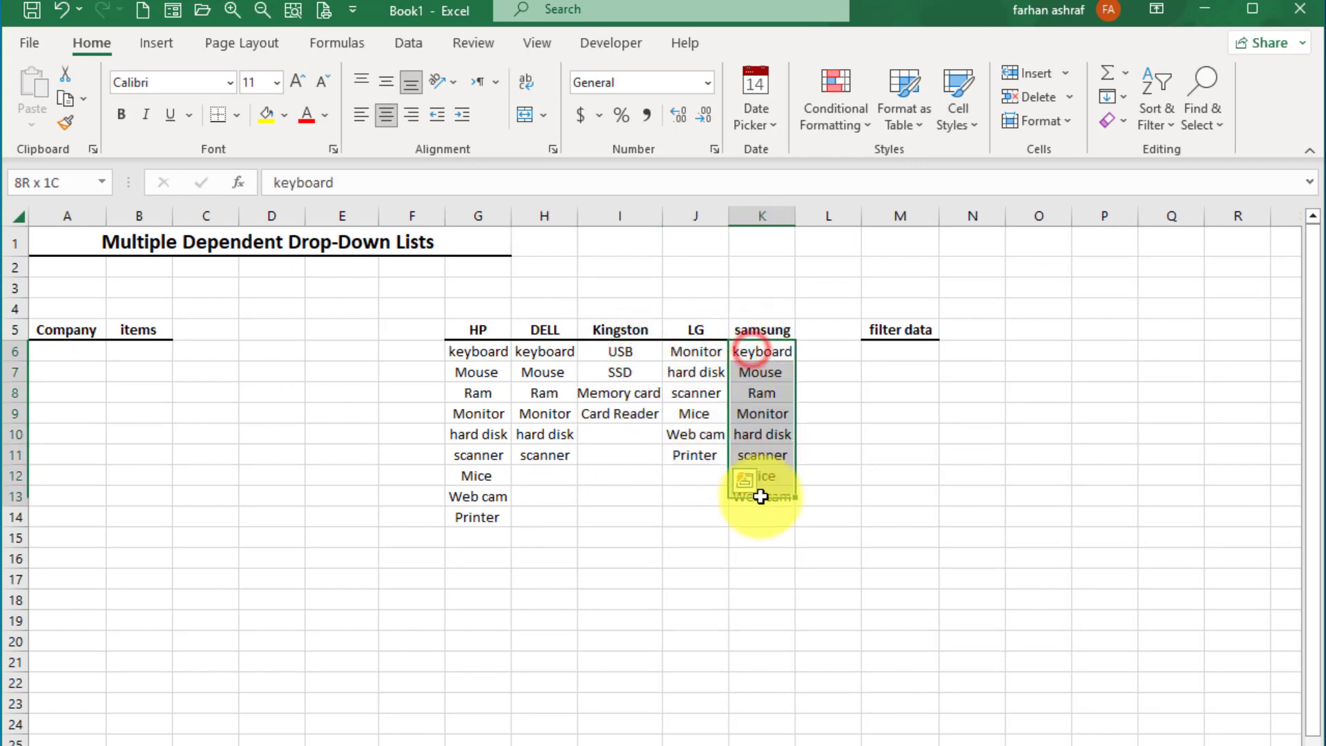
{"action": "left_click", "coordinate": [160, 410]}
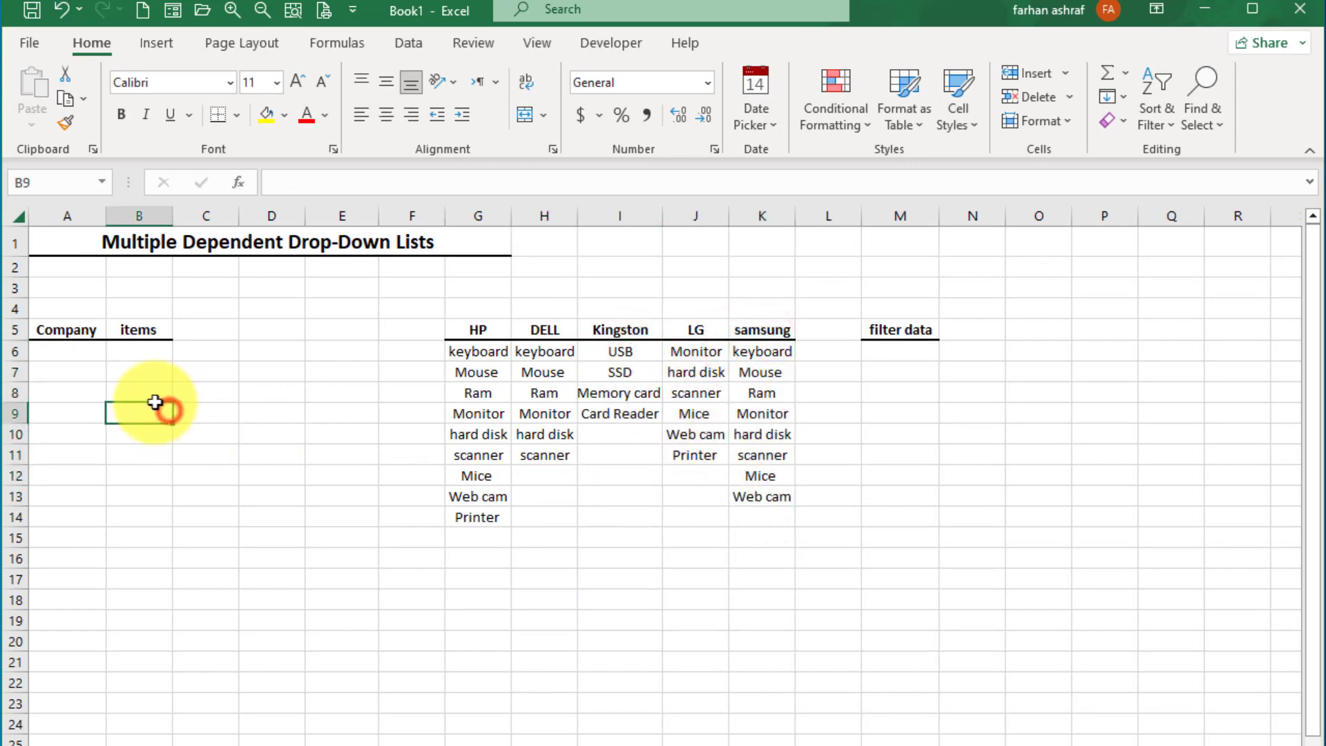
Add list data validation to cell A6 under Company, using the company headings G5:K5 as the source
{"action": "left_click", "coordinate": [74, 354]}
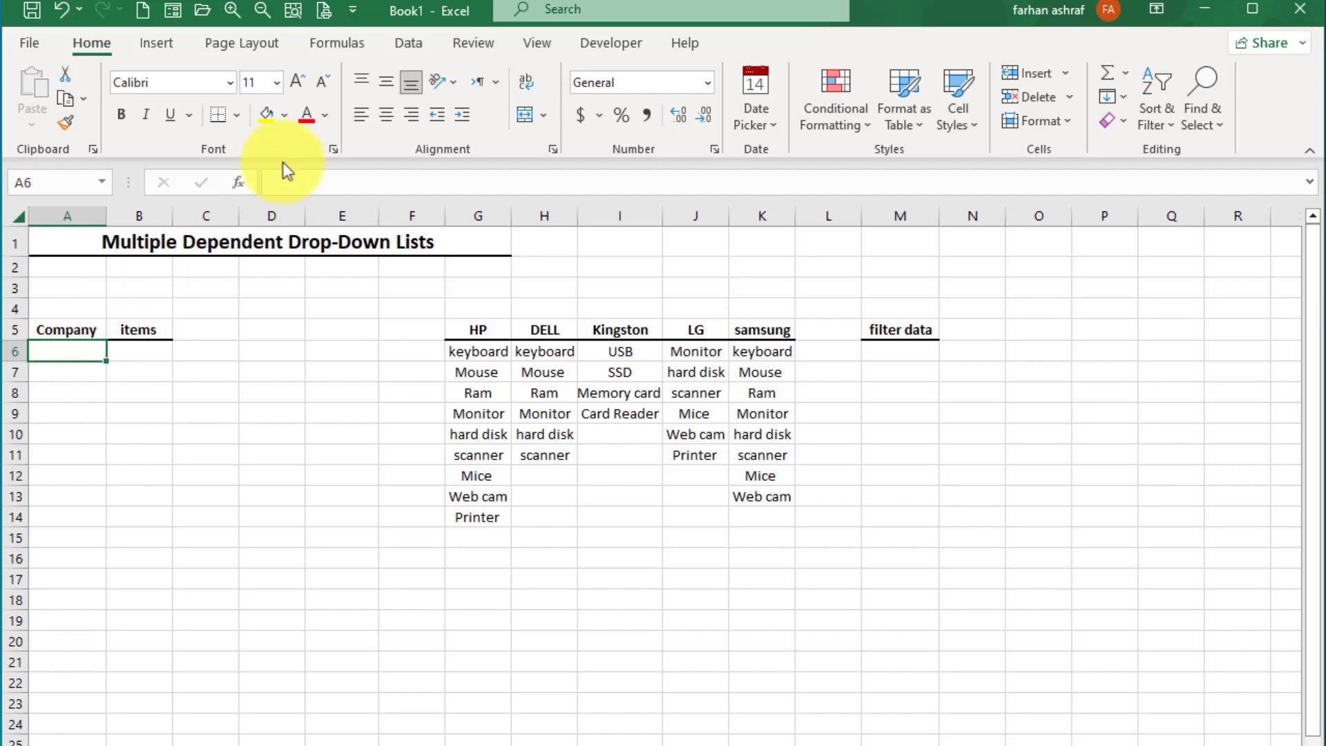
{"action": "left_click", "coordinate": [407, 44]}
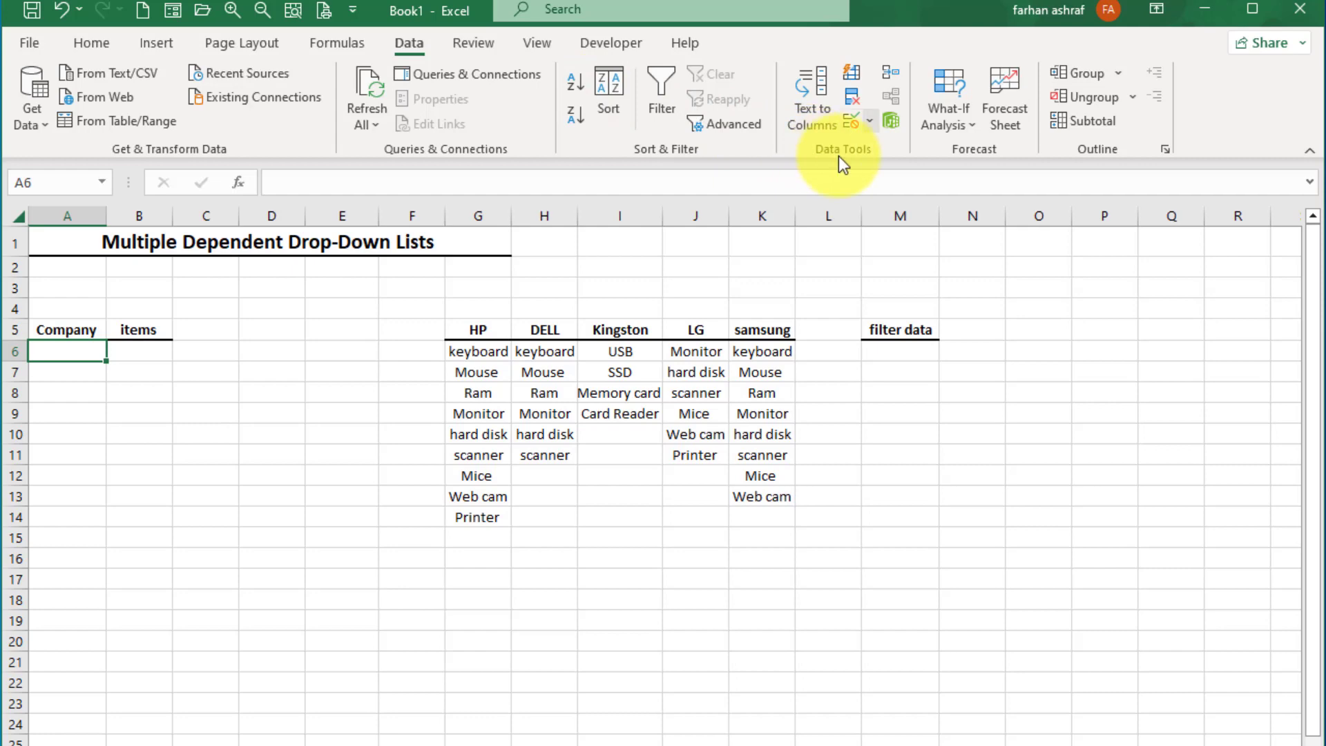
{"action": "left_click", "coordinate": [871, 120]}
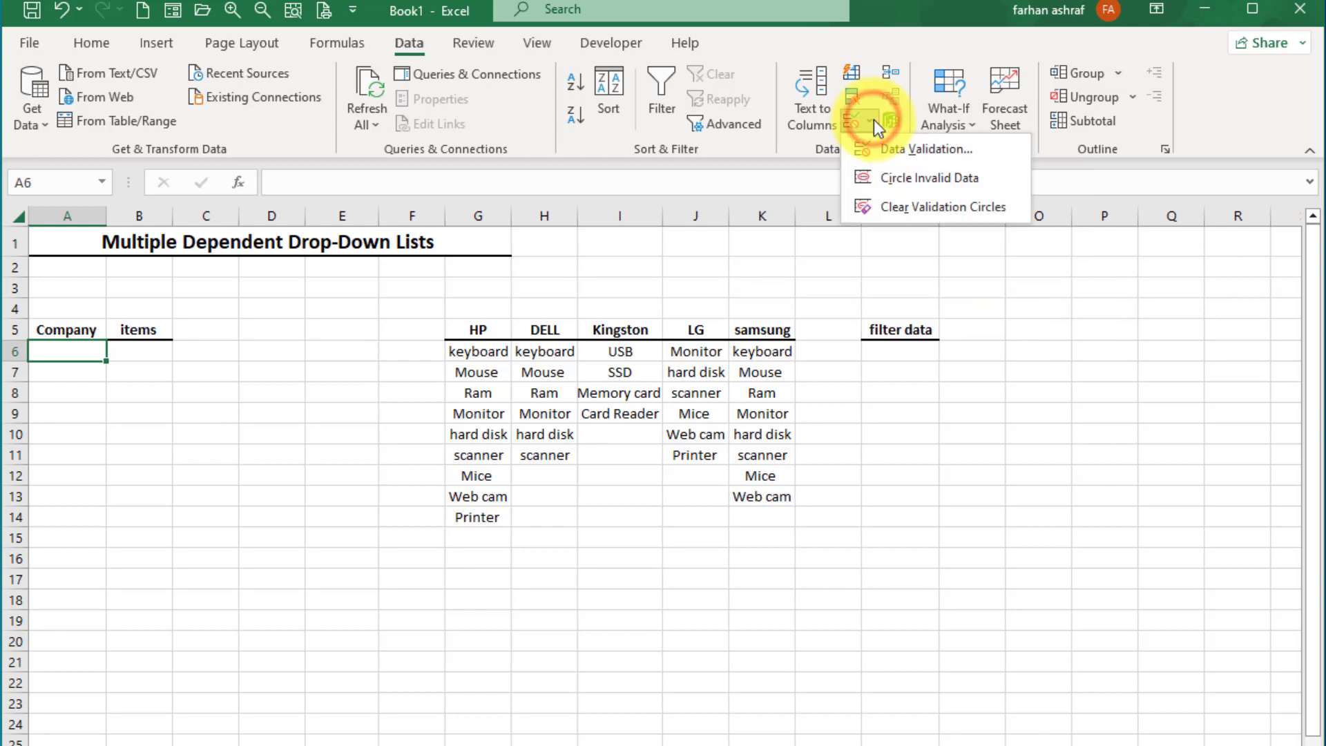
{"action": "left_click", "coordinate": [898, 150]}
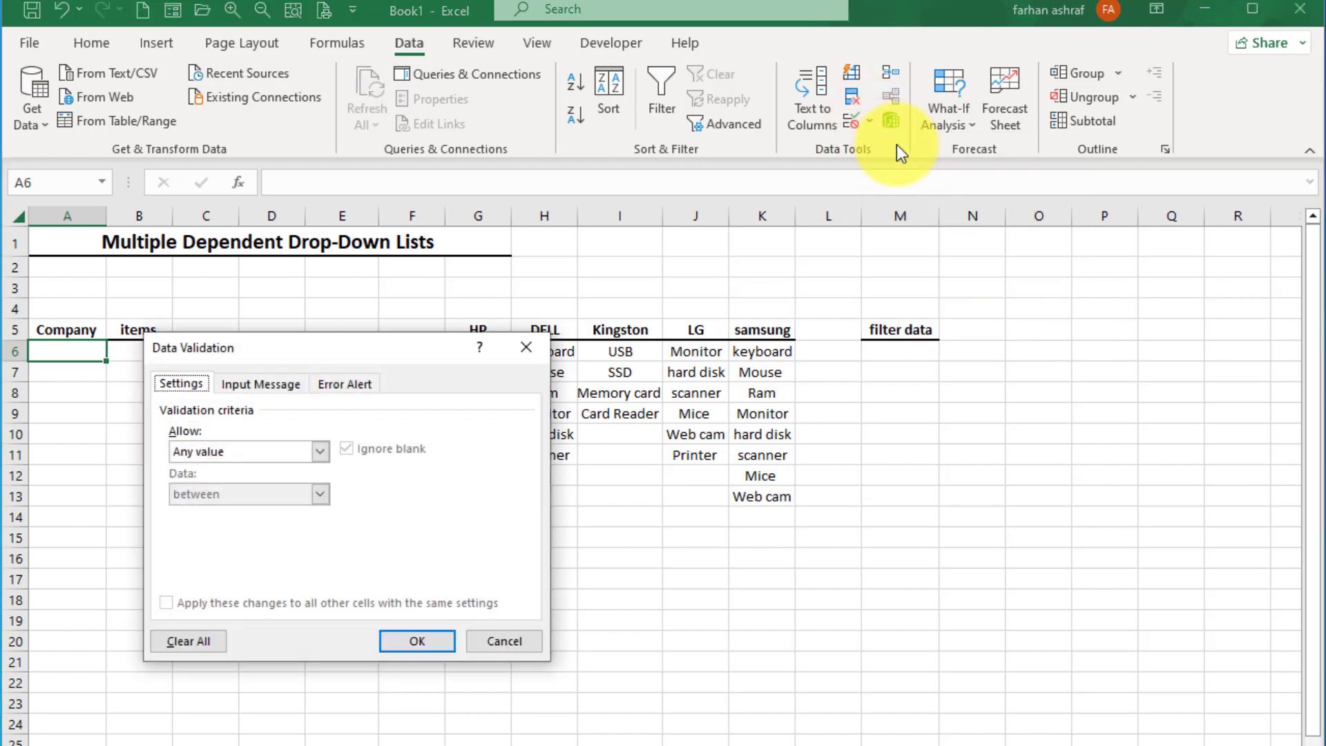
{"action": "left_click", "coordinate": [320, 451]}
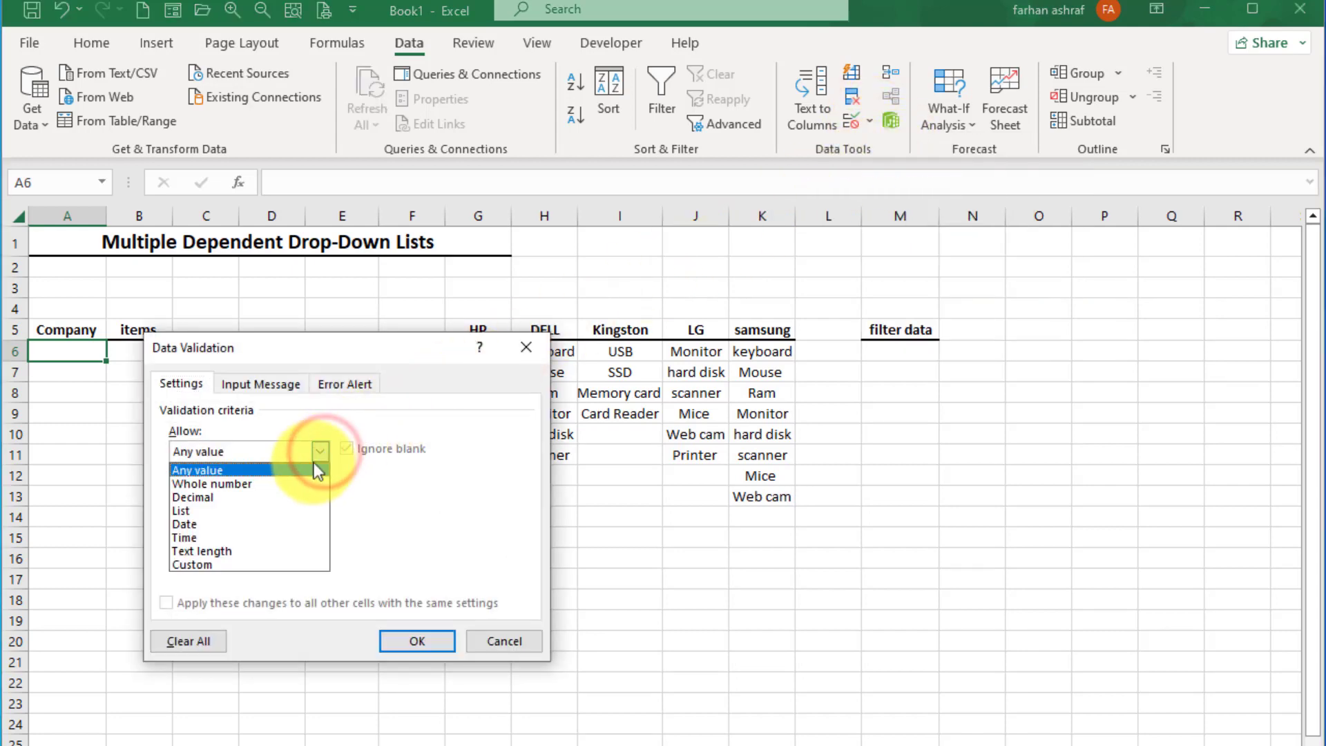
{"action": "left_click", "coordinate": [262, 508]}
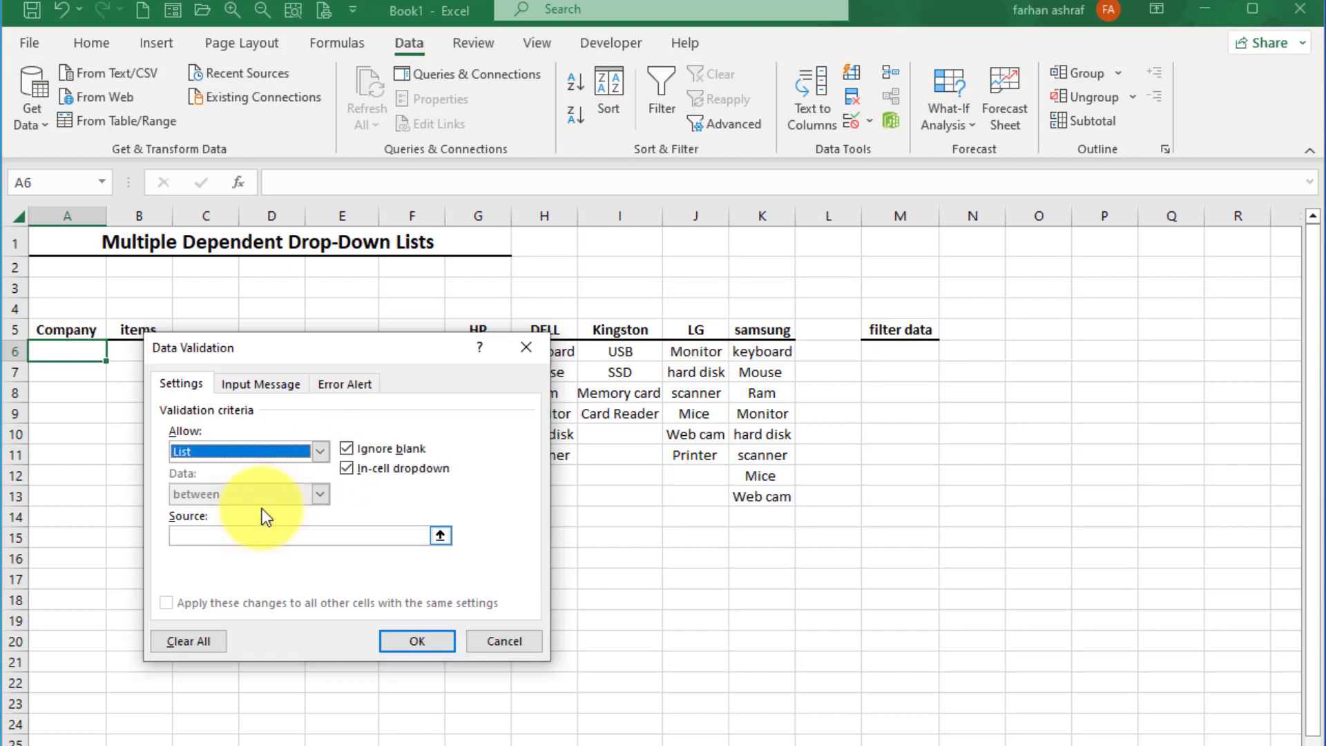
{"action": "left_click", "coordinate": [198, 536]}
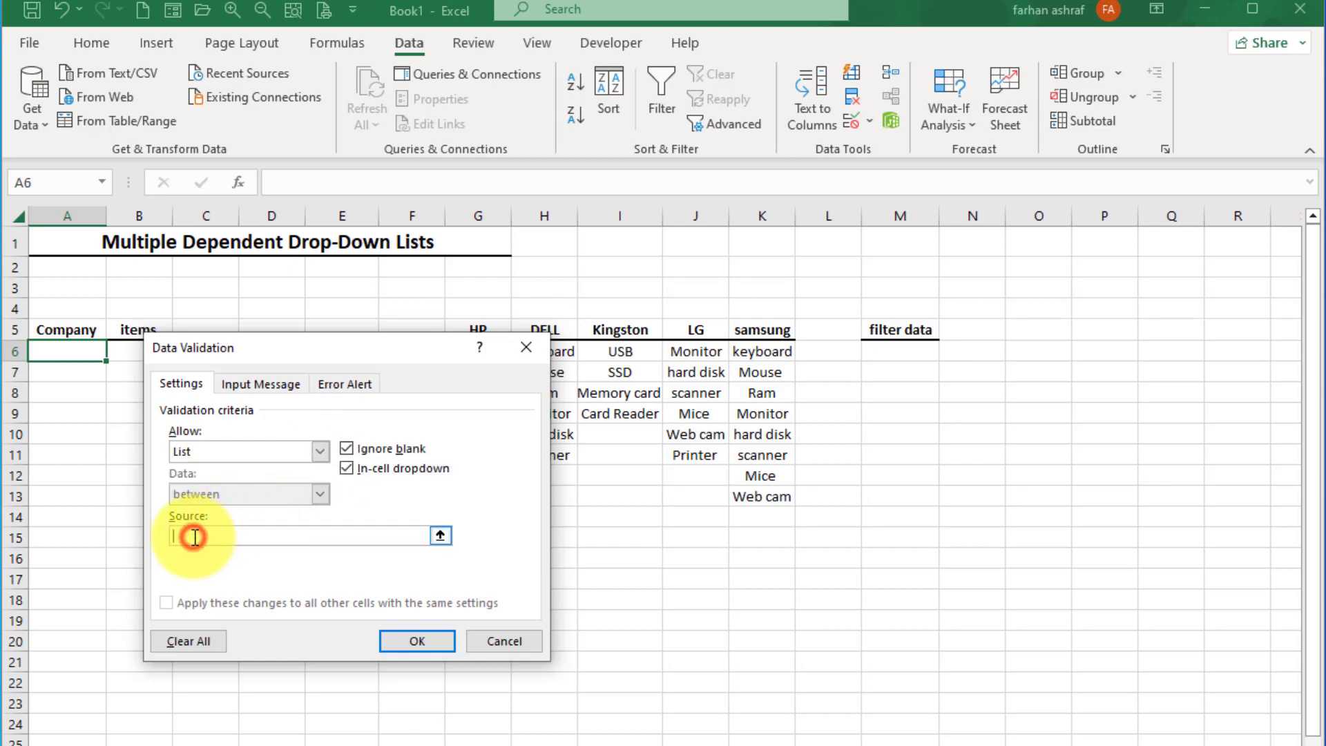
{"action": "left_click", "coordinate": [440, 535]}
{"action": "left_click_drag", "start_coordinate": [477, 330], "coordinate": [766, 331]}
{"action": "key", "text": "Return"}
{"action": "left_click", "coordinate": [416, 638]}
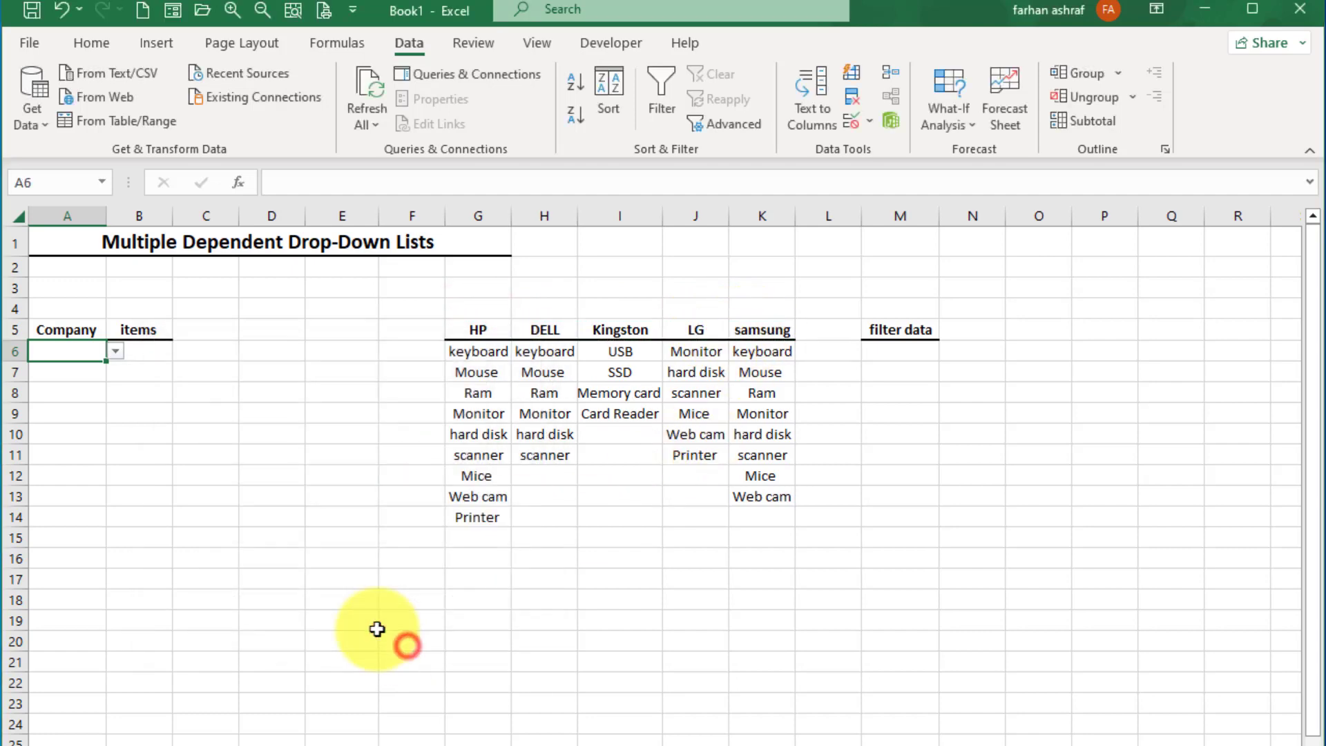
Test the company drop-down in A6 by choosing DELL and HP, and review the HP items in column G
{"action": "left_click", "coordinate": [122, 350]}
{"action": "left_click", "coordinate": [97, 349]}
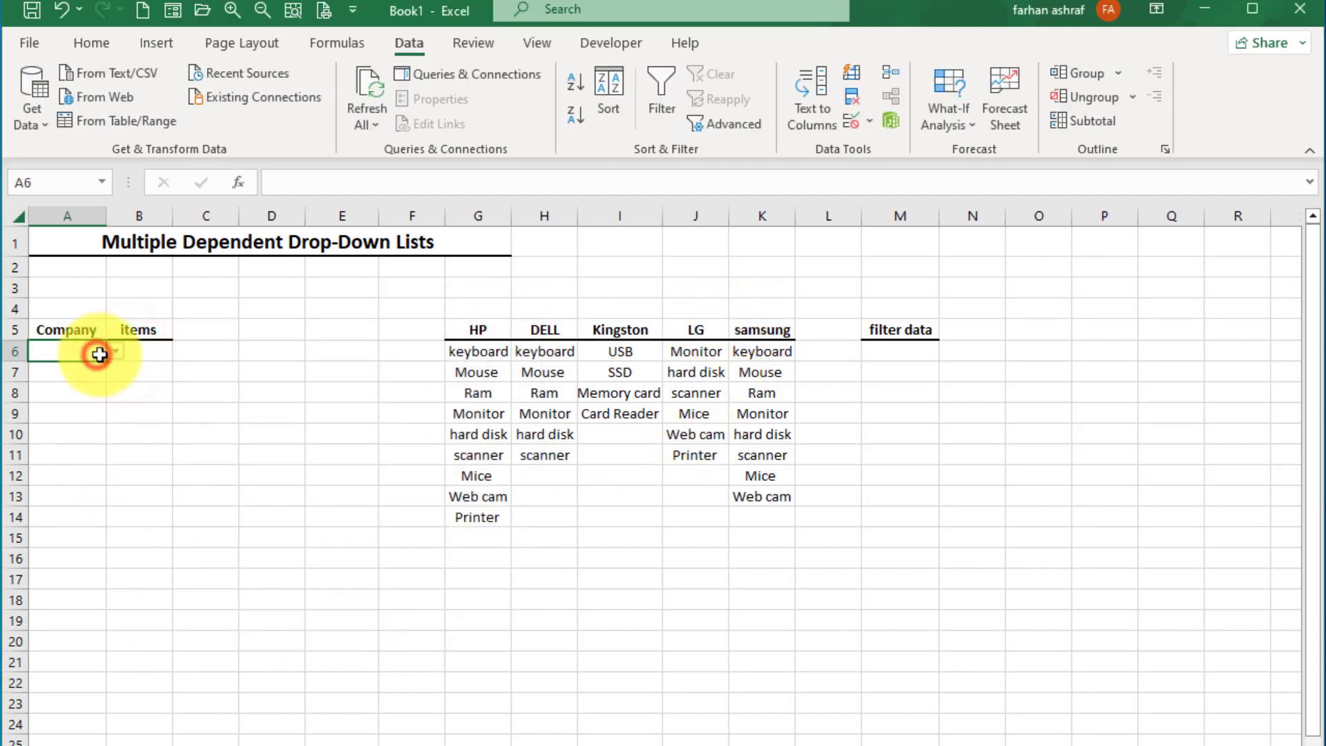
{"action": "left_click", "coordinate": [115, 351]}
{"action": "left_click", "coordinate": [69, 383]}
{"action": "left_click", "coordinate": [114, 351]}
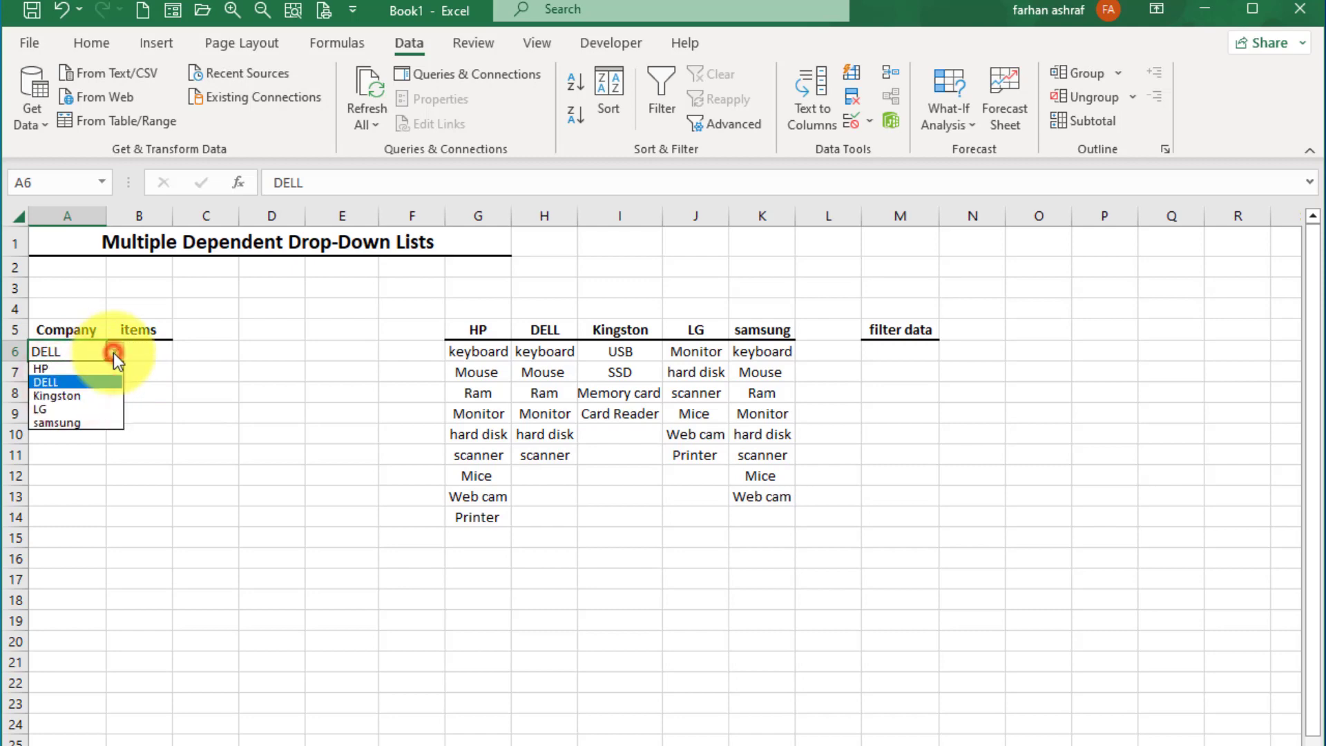
{"action": "left_click", "coordinate": [52, 370]}
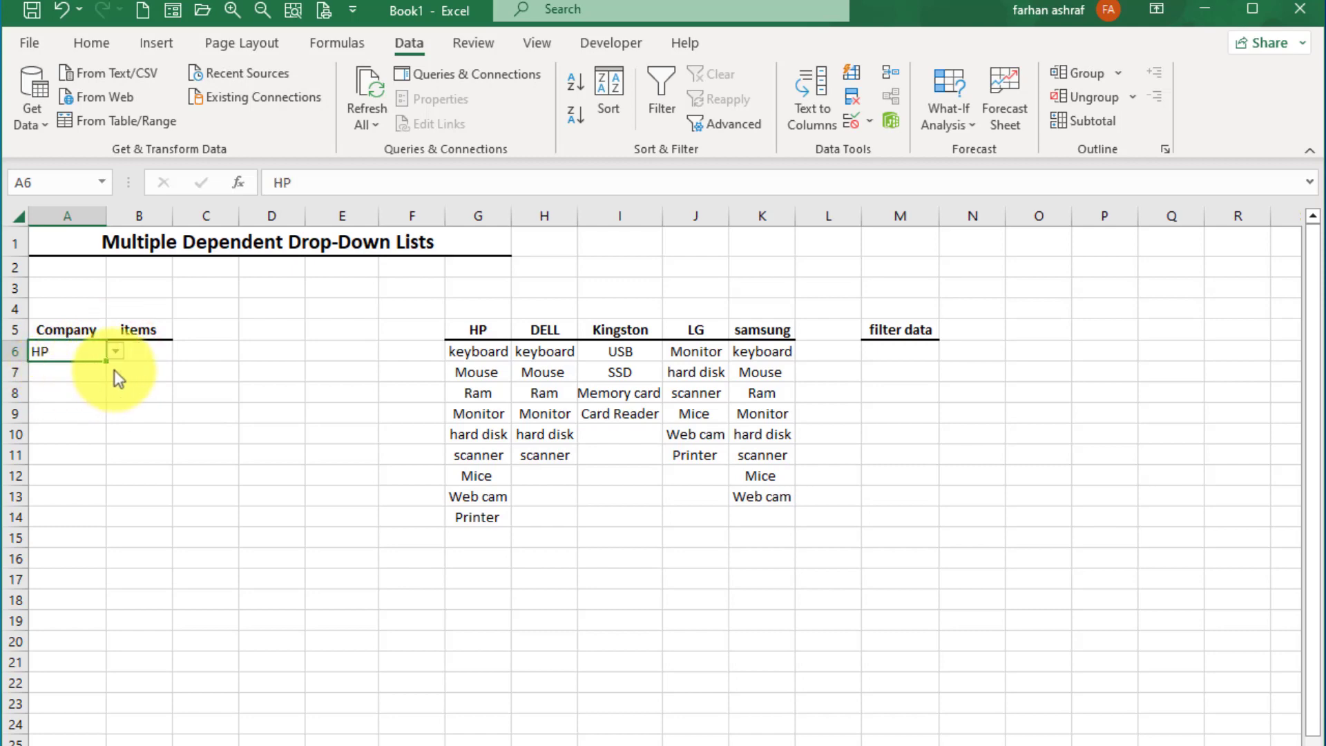
{"action": "left_click", "coordinate": [486, 353]}
{"action": "left_click_drag", "start_coordinate": [486, 352], "coordinate": [506, 494]}
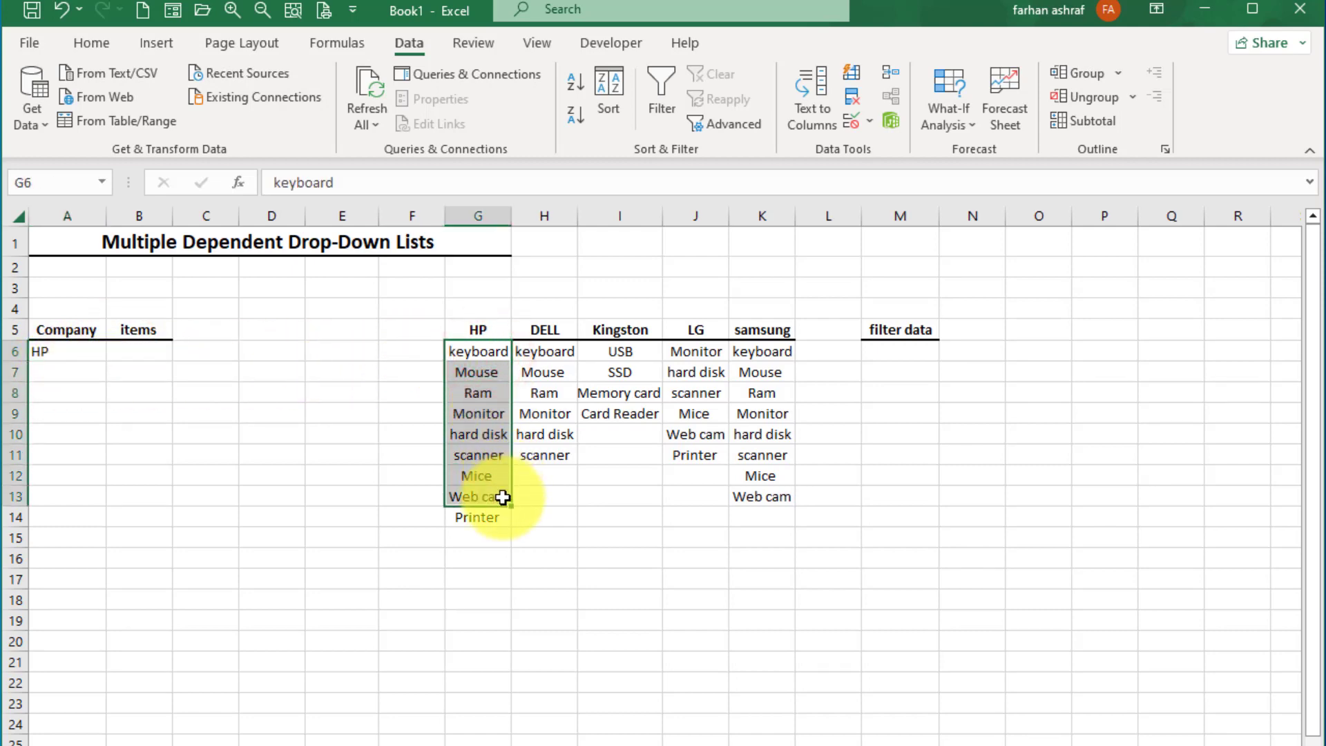
{"action": "left_click", "coordinate": [141, 353]}
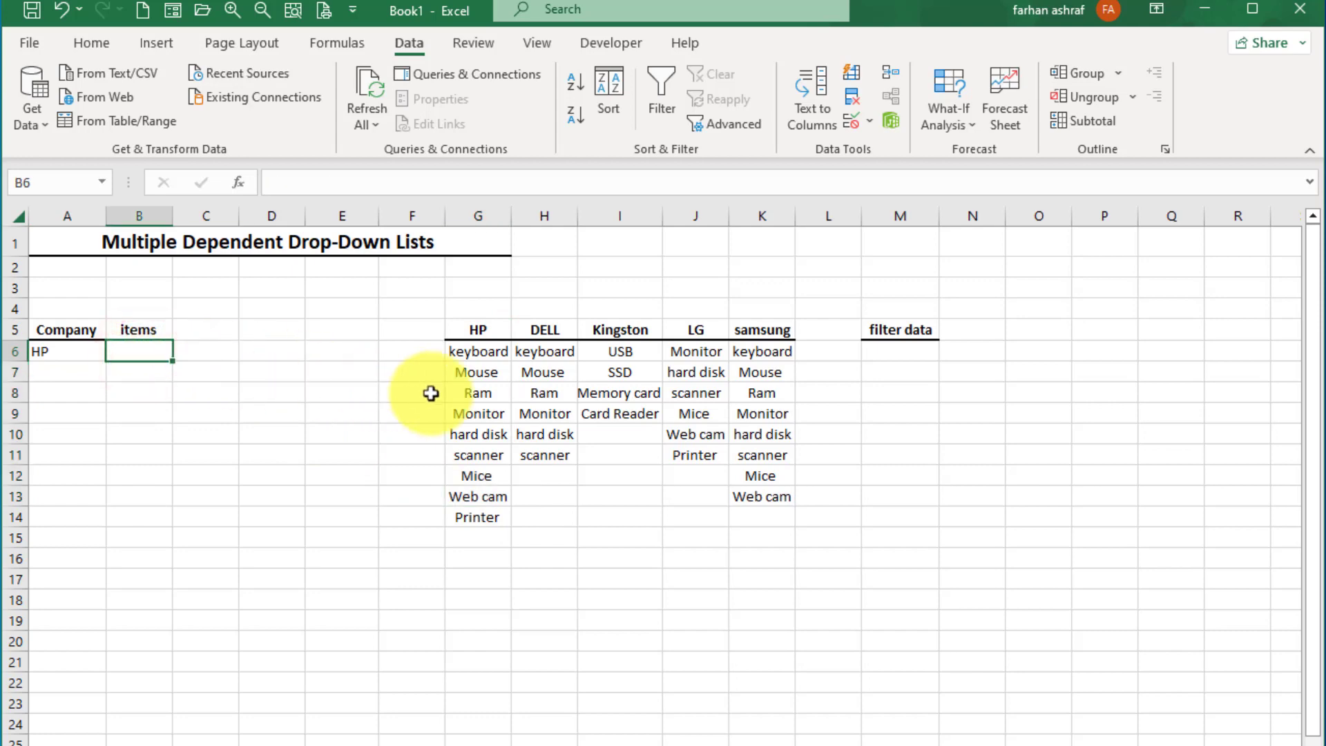
{"action": "left_click_drag", "start_coordinate": [480, 378], "coordinate": [494, 492]}
{"action": "left_click", "coordinate": [404, 495]}
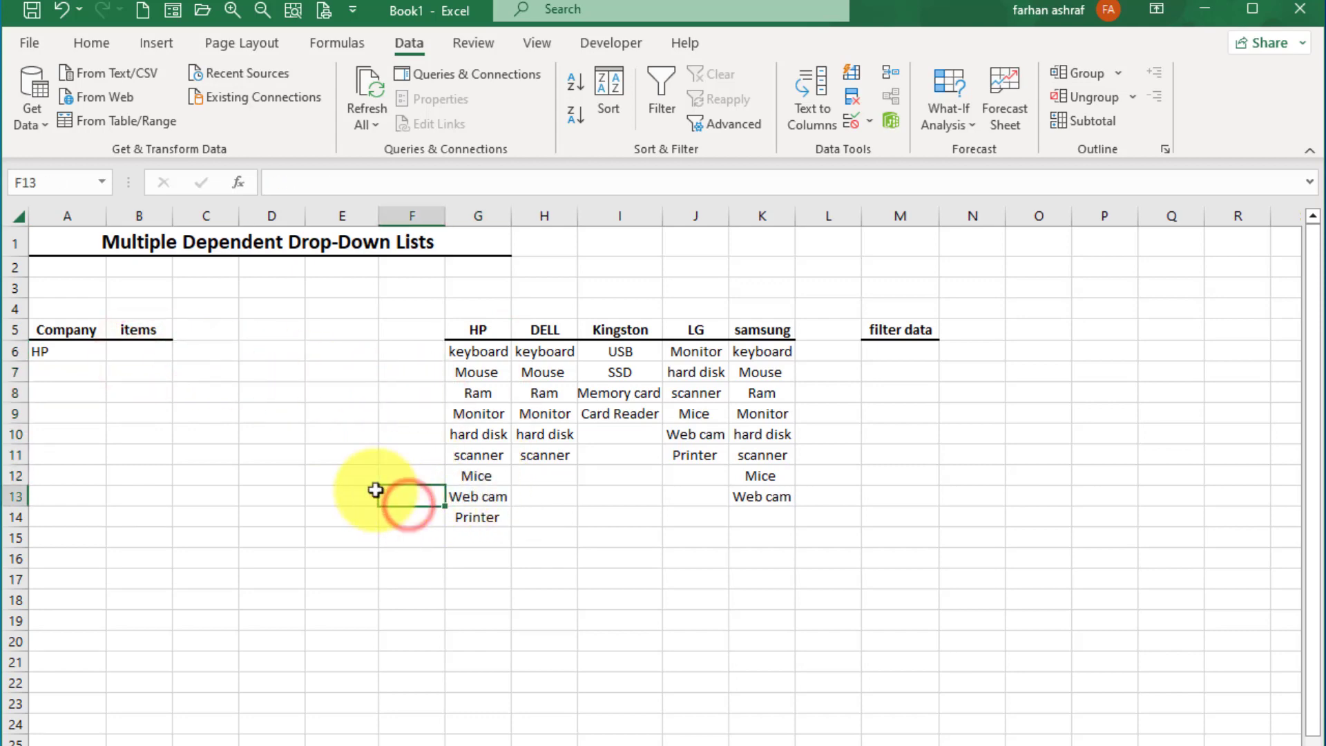
Set the company in A6 to DELL and review the DELL items in H6:H11
{"action": "left_click", "coordinate": [96, 354]}
{"action": "left_click", "coordinate": [115, 351]}
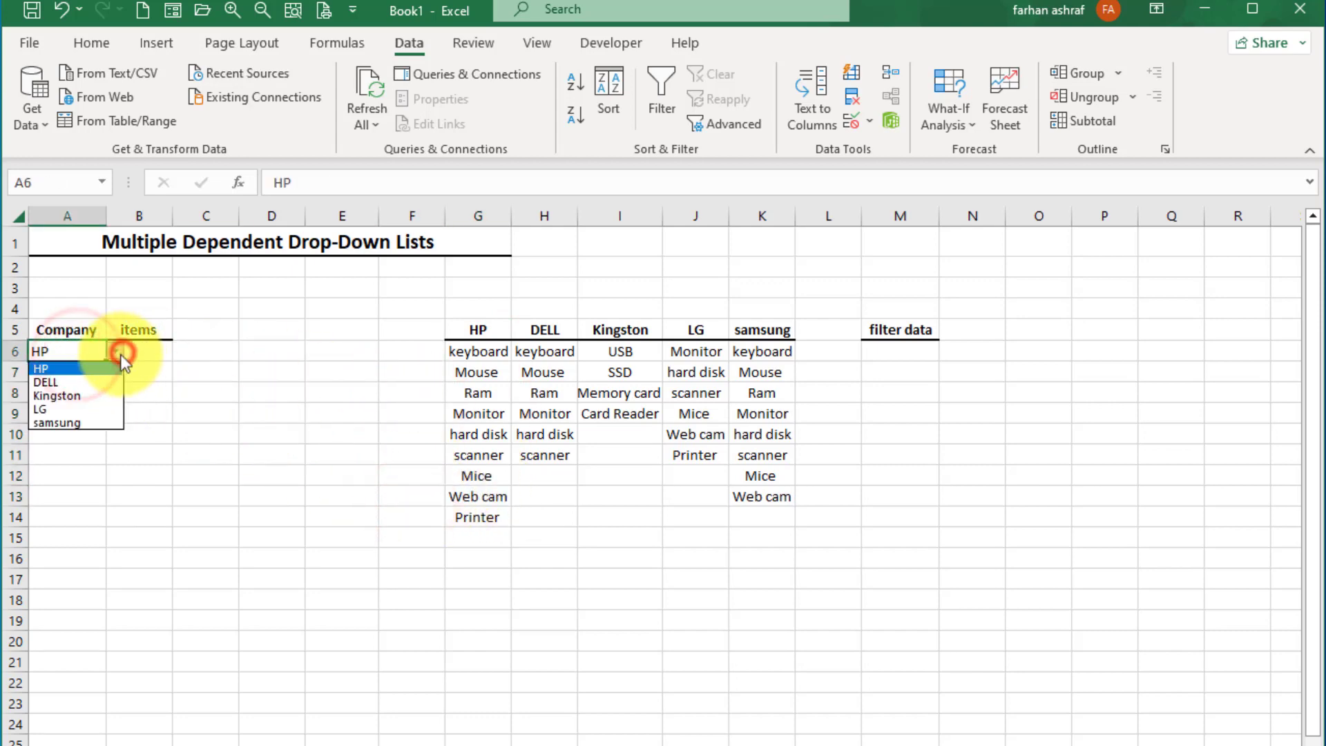
{"action": "left_click", "coordinate": [83, 379]}
{"action": "left_click_drag", "start_coordinate": [562, 349], "coordinate": [552, 452]}
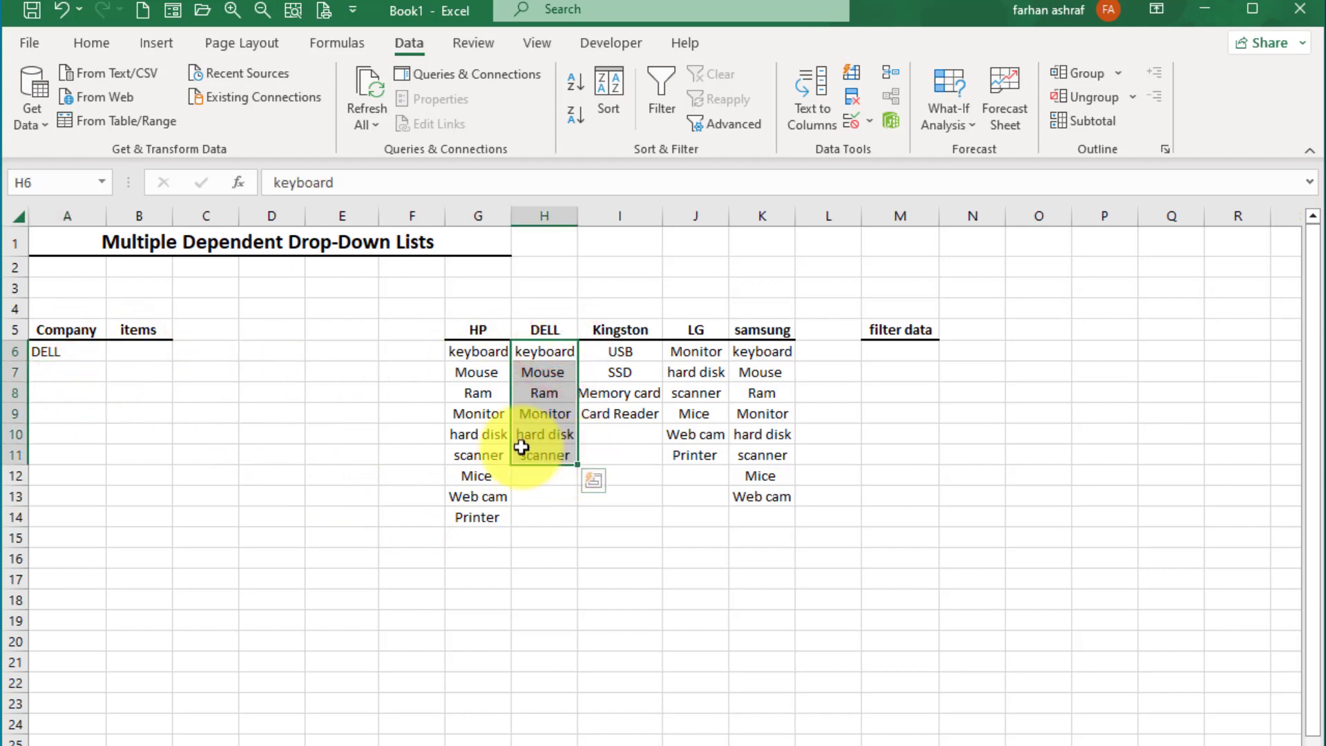
{"action": "left_click", "coordinate": [139, 351]}
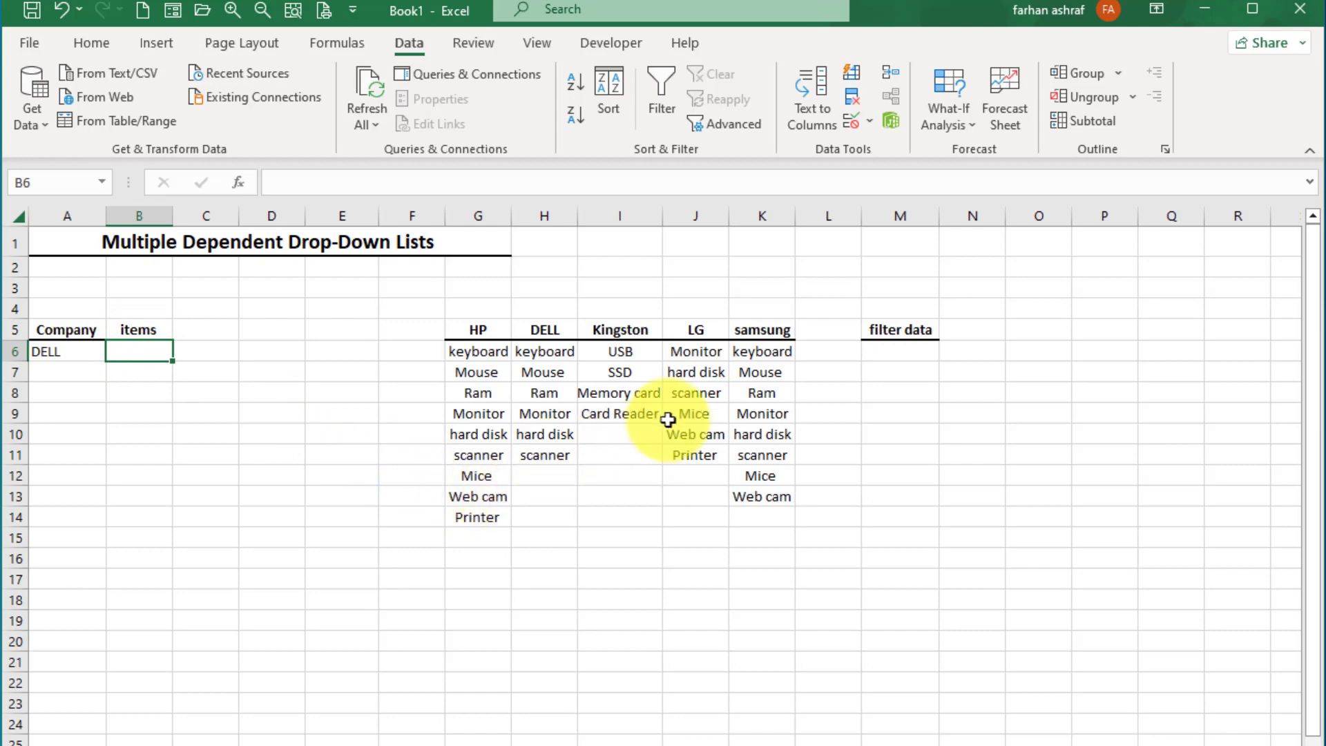
Enter the formula =XLOOKUP(A6,G5:K5,G6:K22) in cell M6 under filter data
{"action": "left_click", "coordinate": [875, 349]}
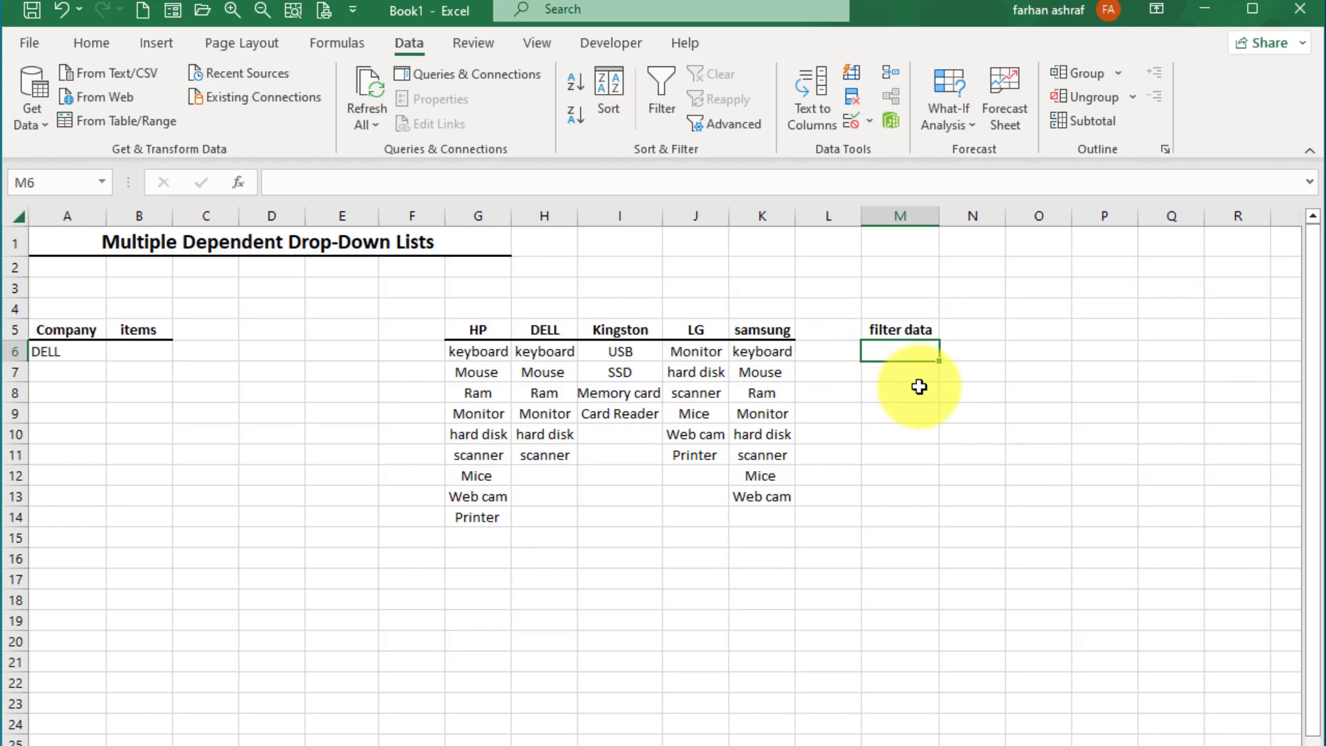
{"action": "type", "text": "="}
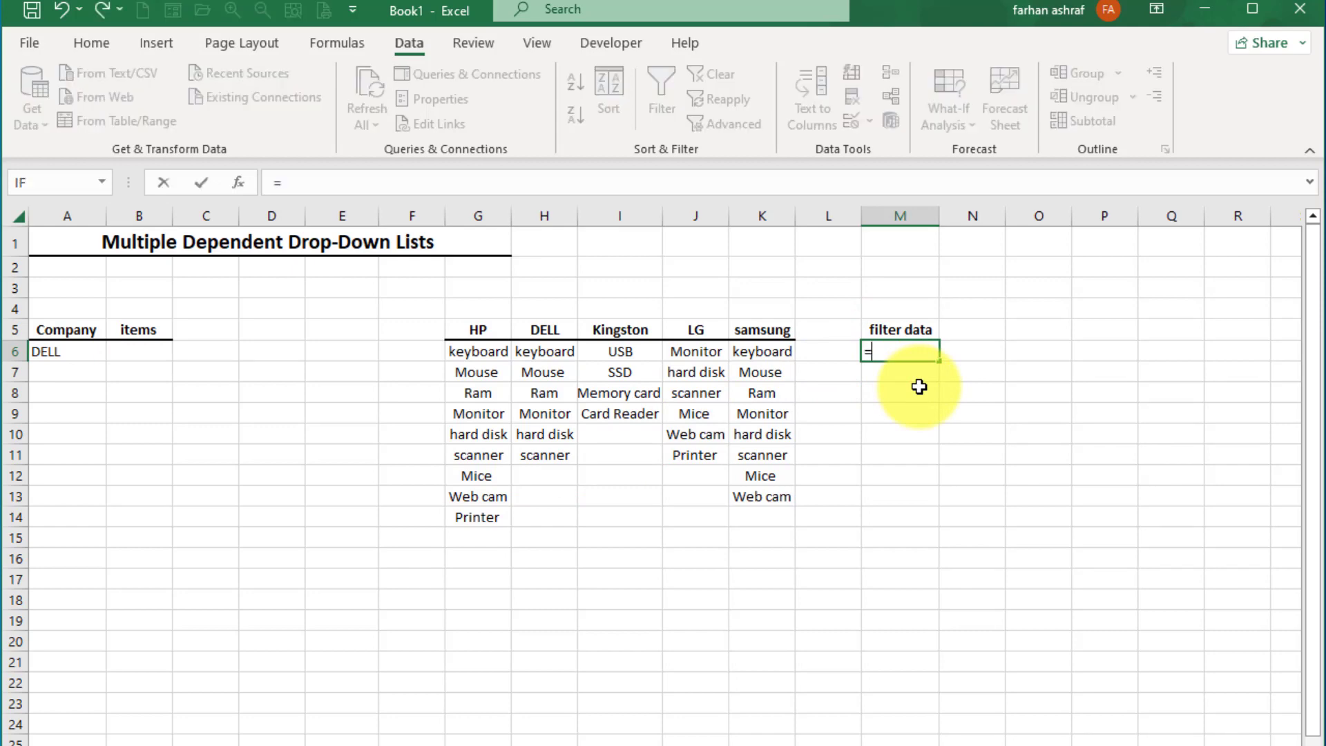
{"action": "type", "text": "x"}
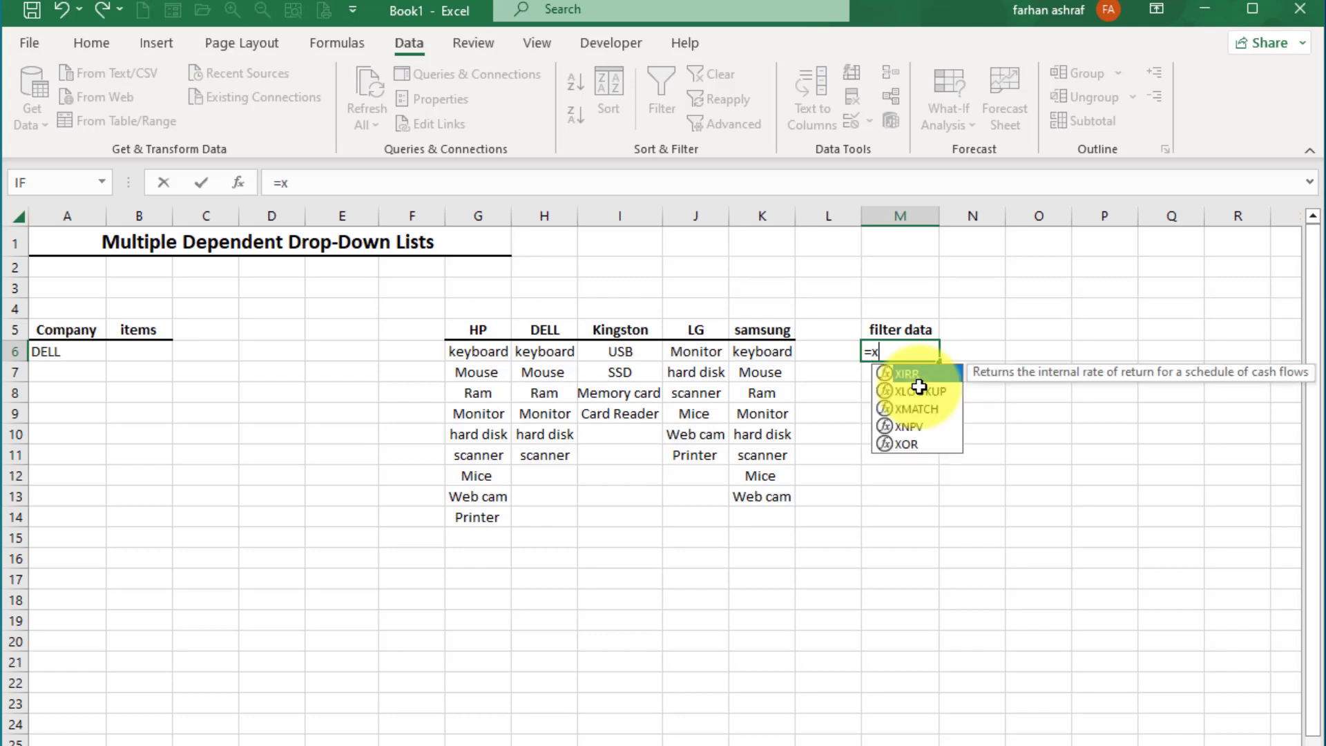
{"action": "double_click", "coordinate": [918, 391]}
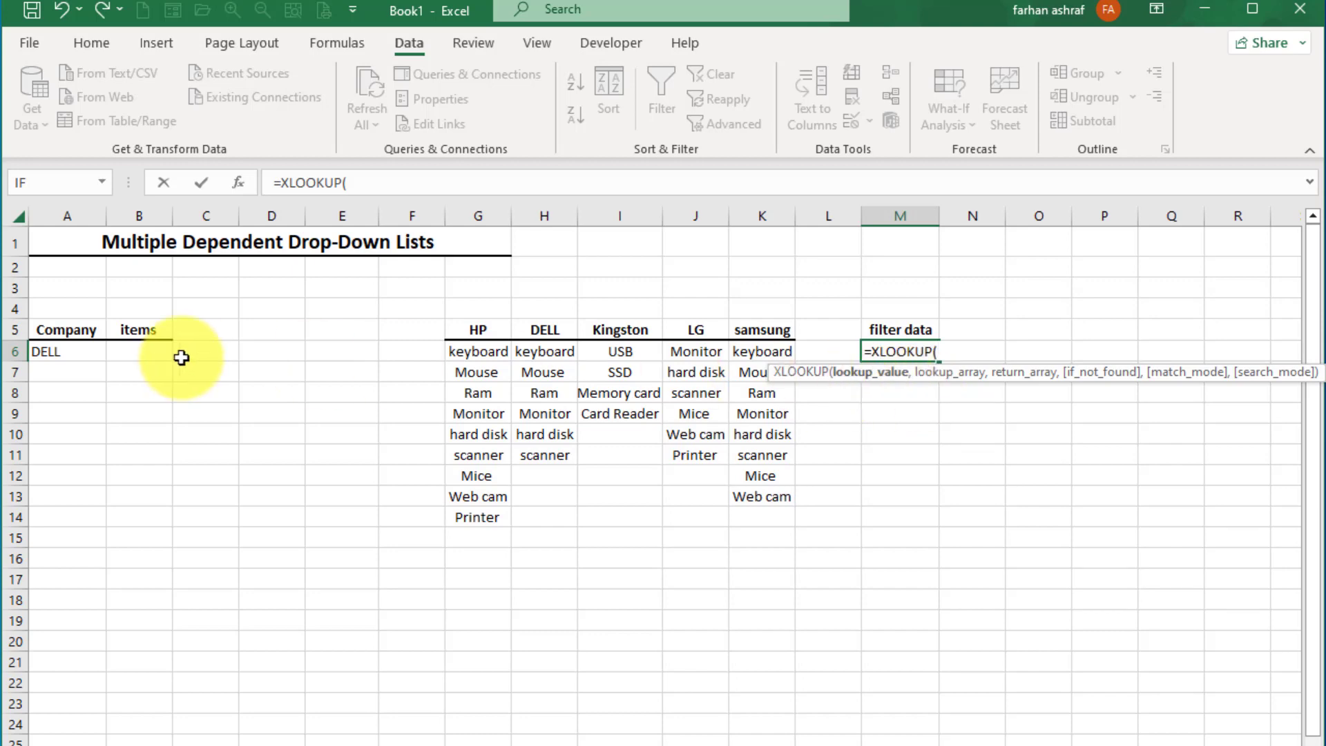
{"action": "left_click", "coordinate": [73, 352]}
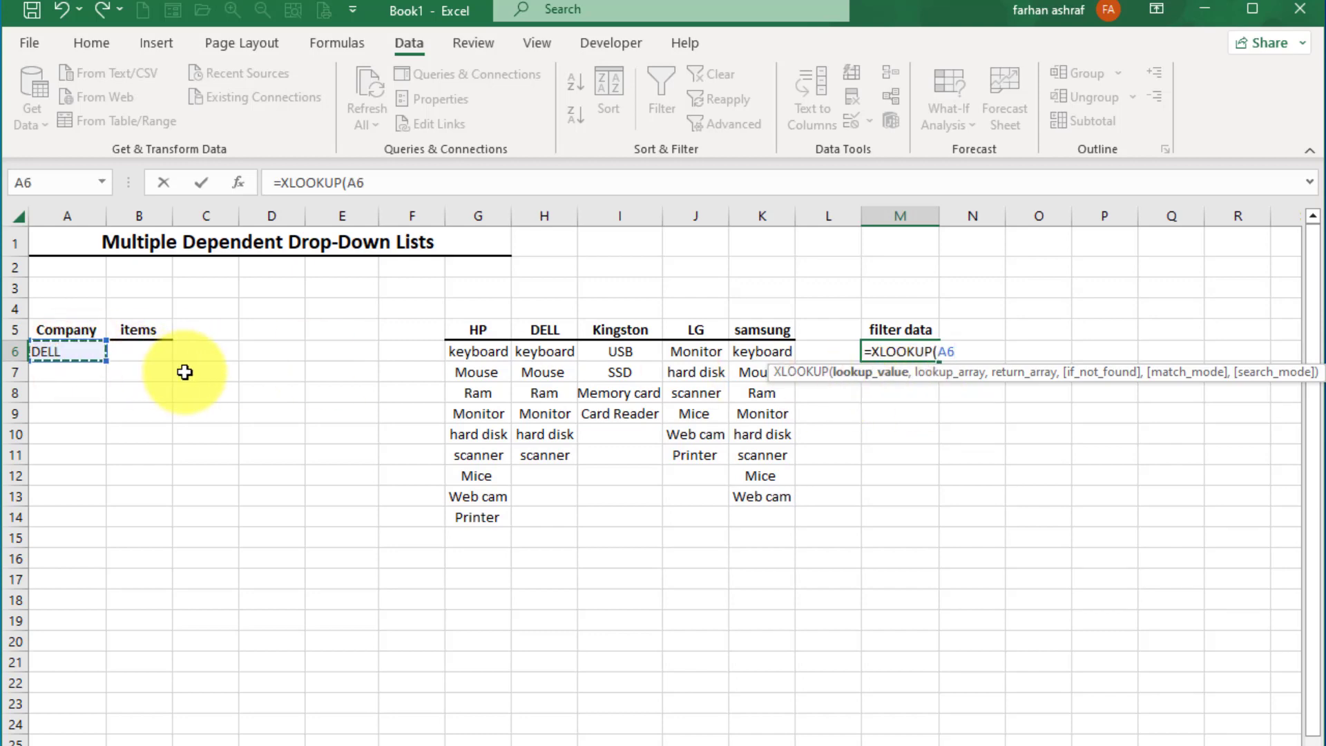
{"action": "type", "text": ","}
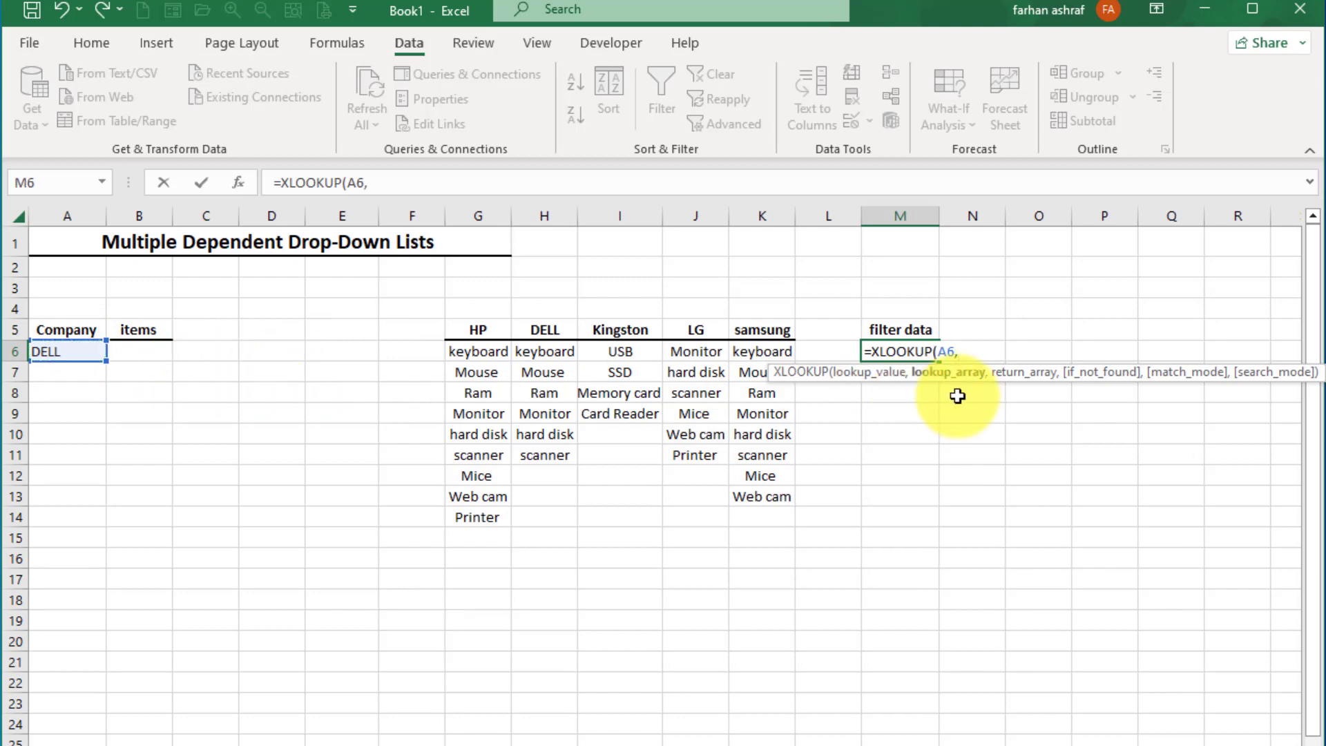
{"action": "left_click_drag", "start_coordinate": [464, 331], "coordinate": [764, 331]}
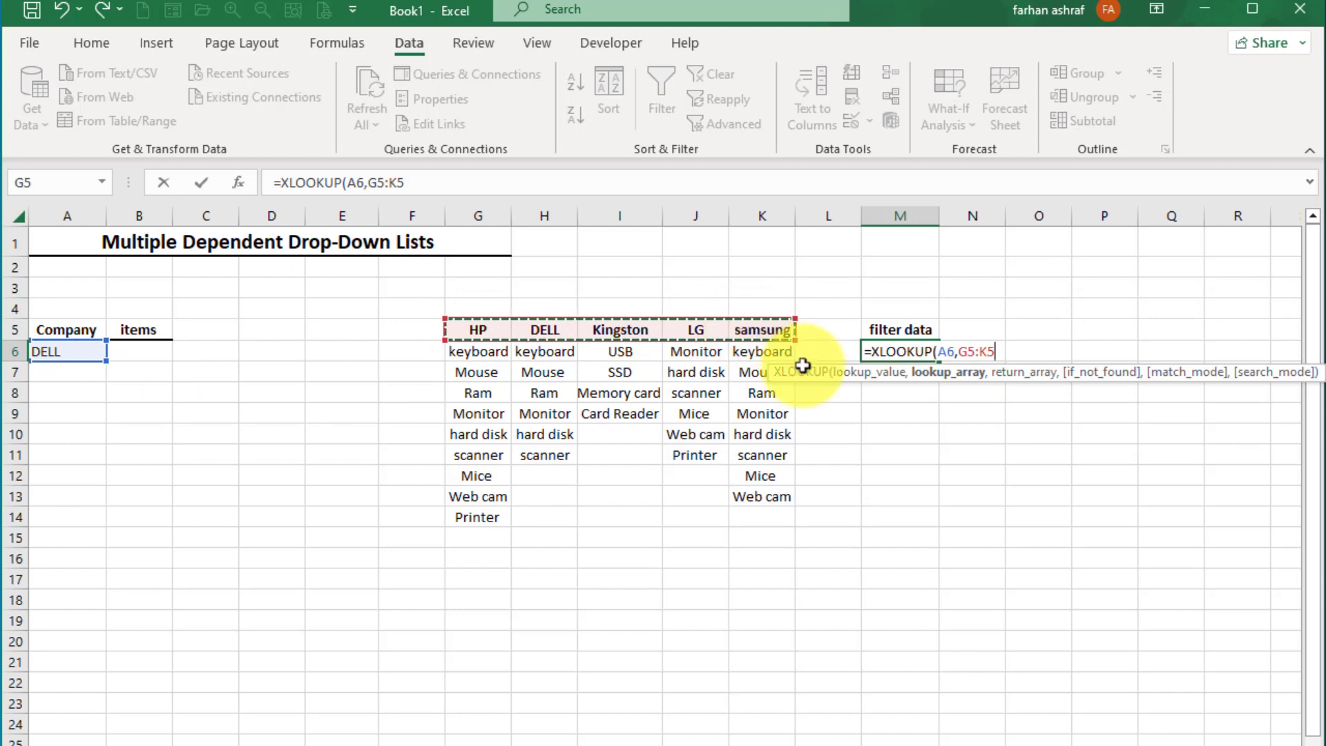
{"action": "type", "text": ","}
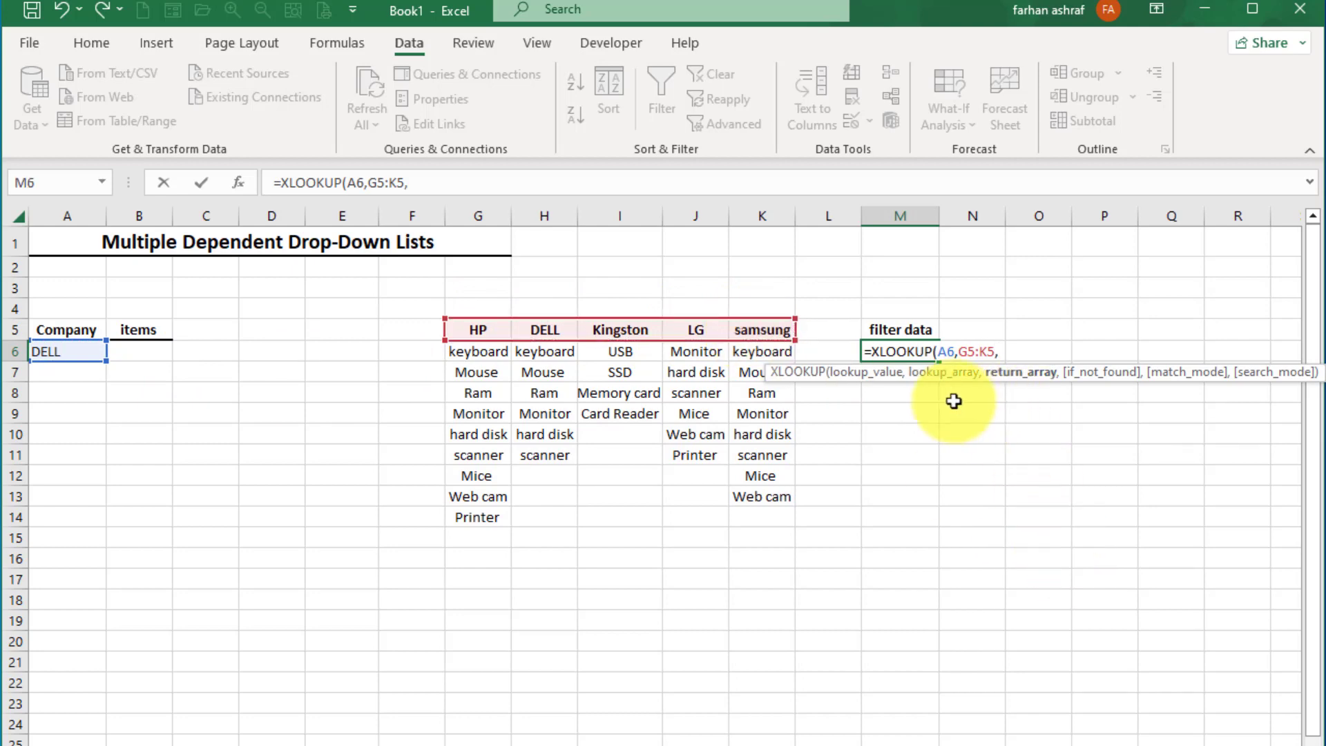
{"action": "left_click", "coordinate": [460, 351]}
{"action": "left_click_drag", "start_coordinate": [489, 371], "coordinate": [776, 675]}
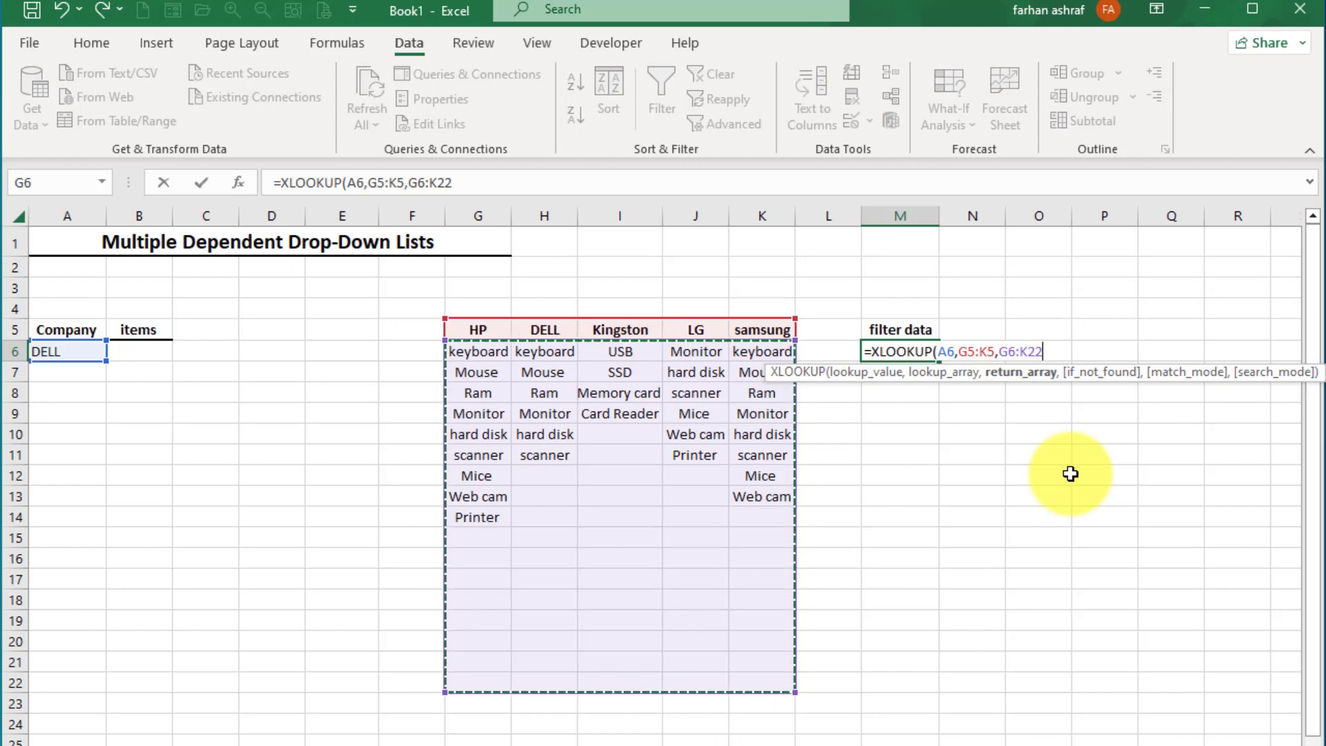
{"action": "type", "text": ")"}
{"action": "key", "text": "Return"}
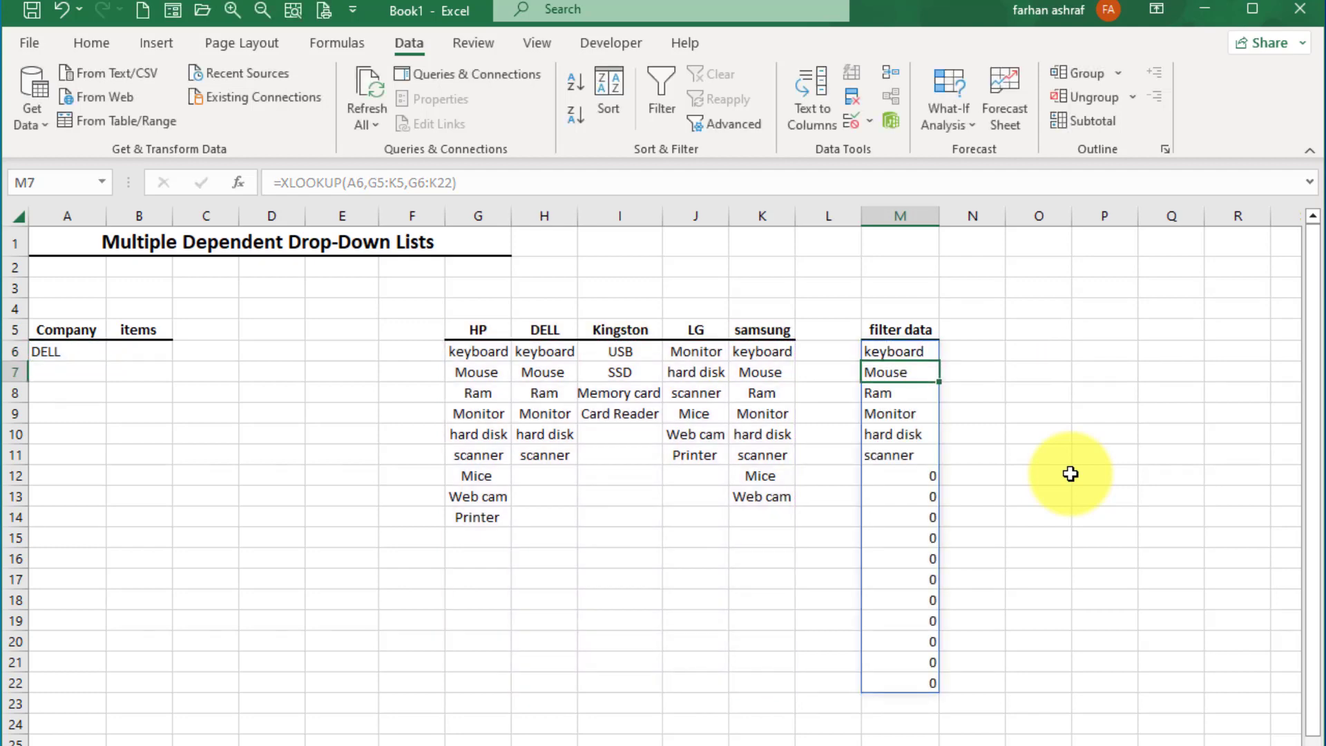
Widen column M slightly and select cell M6 under filter data
{"action": "left_click_drag", "start_coordinate": [939, 217], "coordinate": [945, 220]}
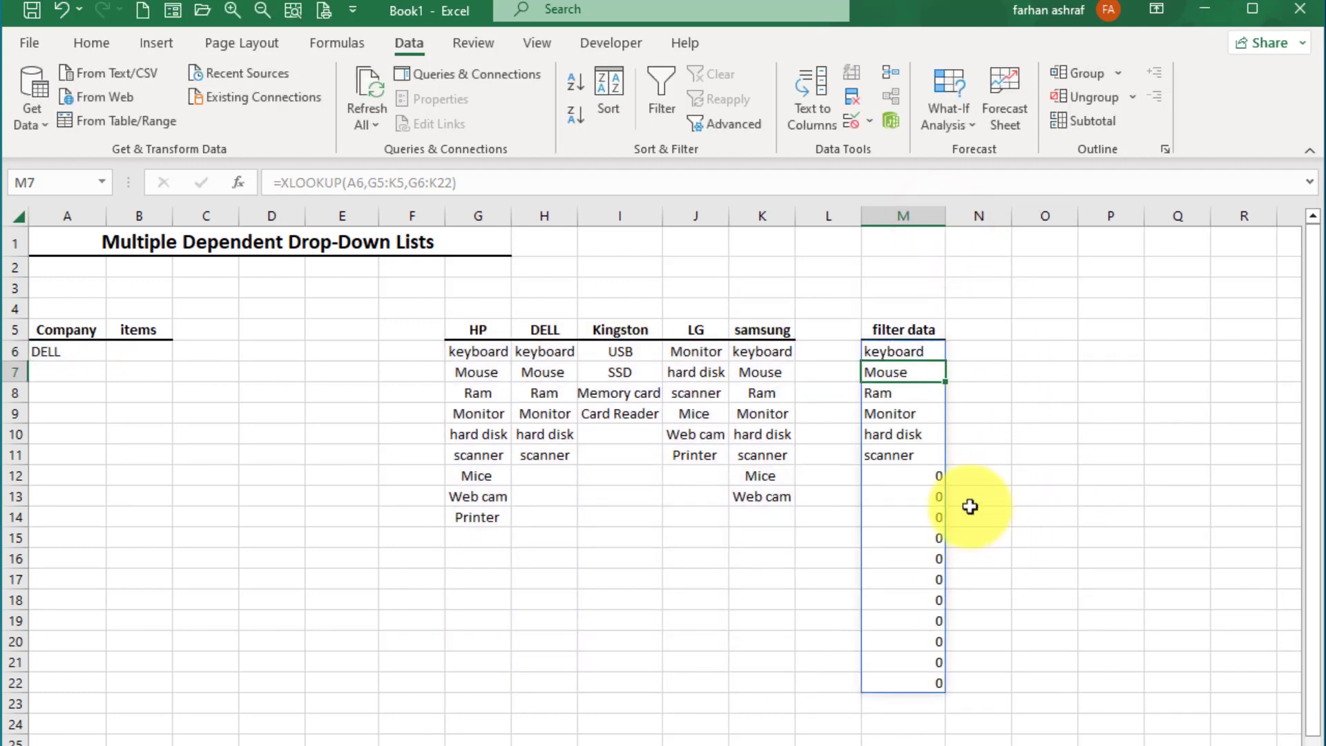
{"action": "left_click", "coordinate": [899, 432]}
{"action": "left_click", "coordinate": [891, 352]}
Test the lookup by setting the company in A6 to HP, Kingston and HP again, and review the filter data list in column M
{"action": "left_click", "coordinate": [53, 350]}
{"action": "left_click", "coordinate": [114, 351]}
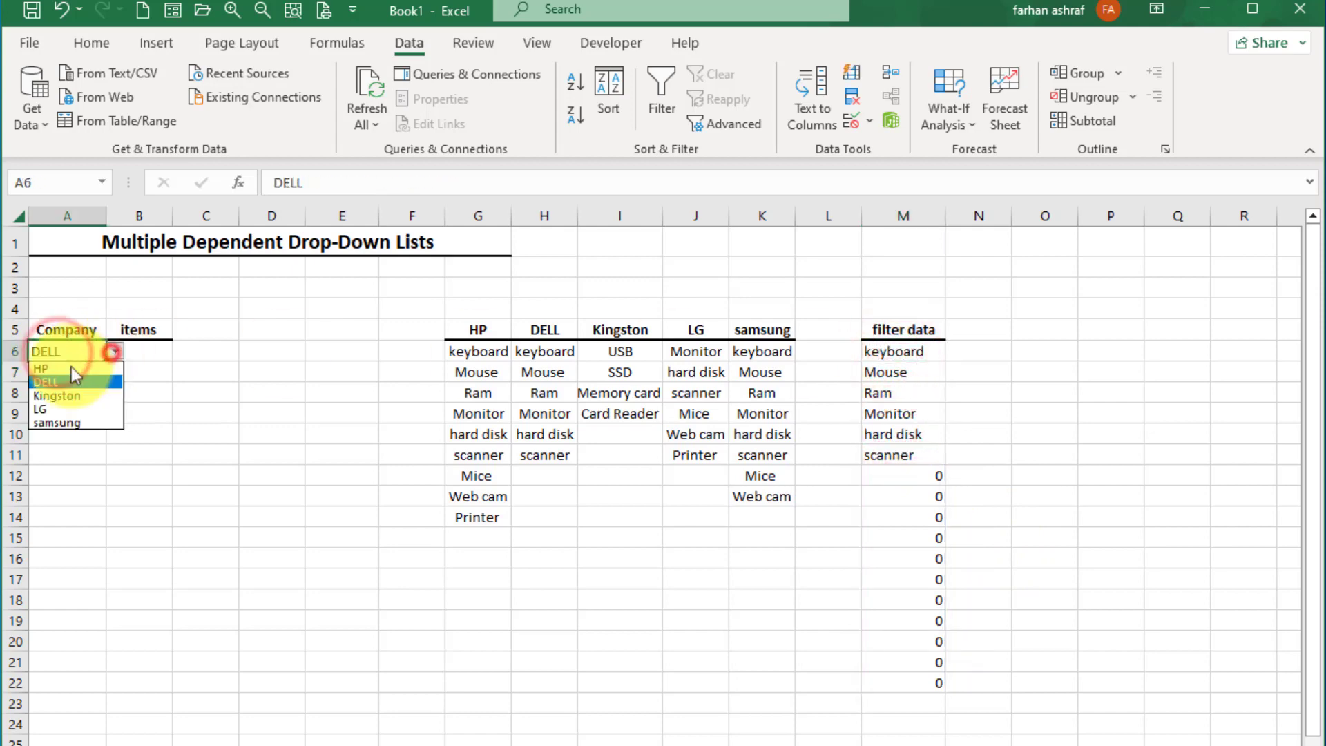
{"action": "left_click", "coordinate": [59, 369]}
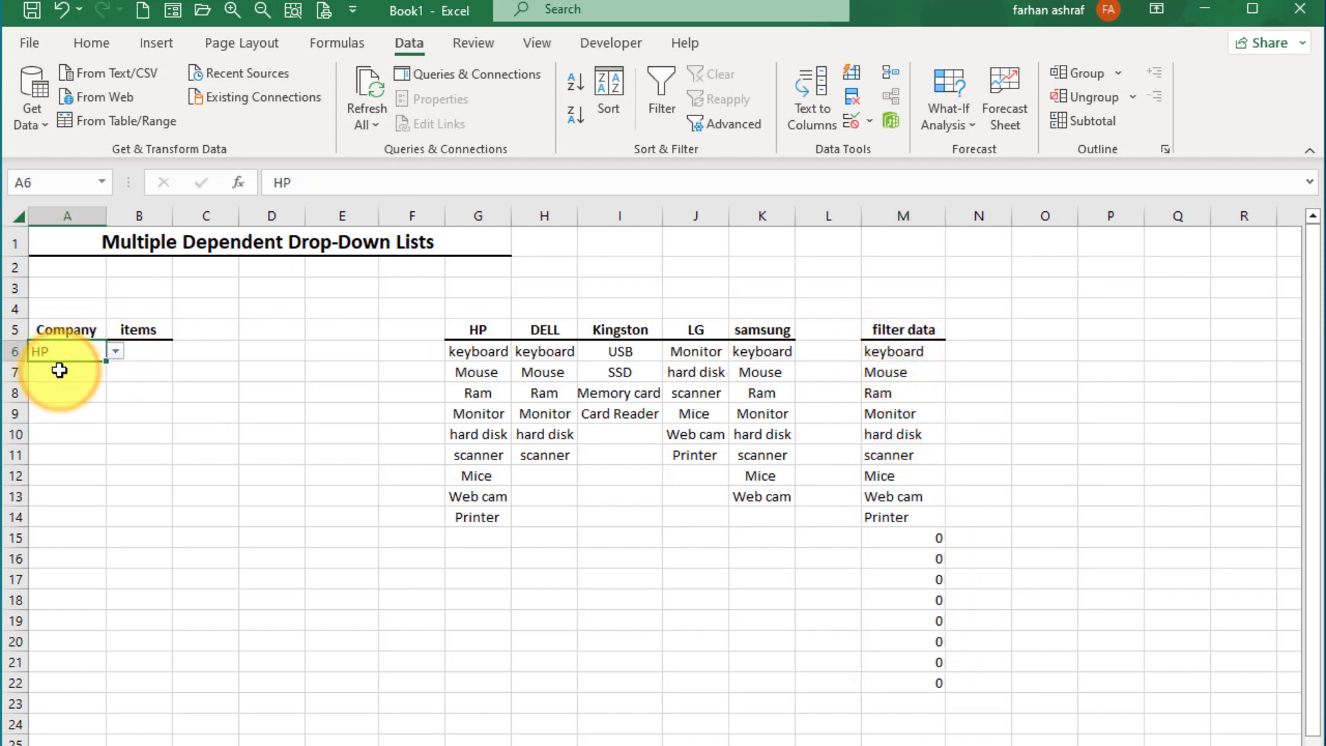
{"action": "left_click", "coordinate": [114, 351]}
{"action": "left_click", "coordinate": [78, 395]}
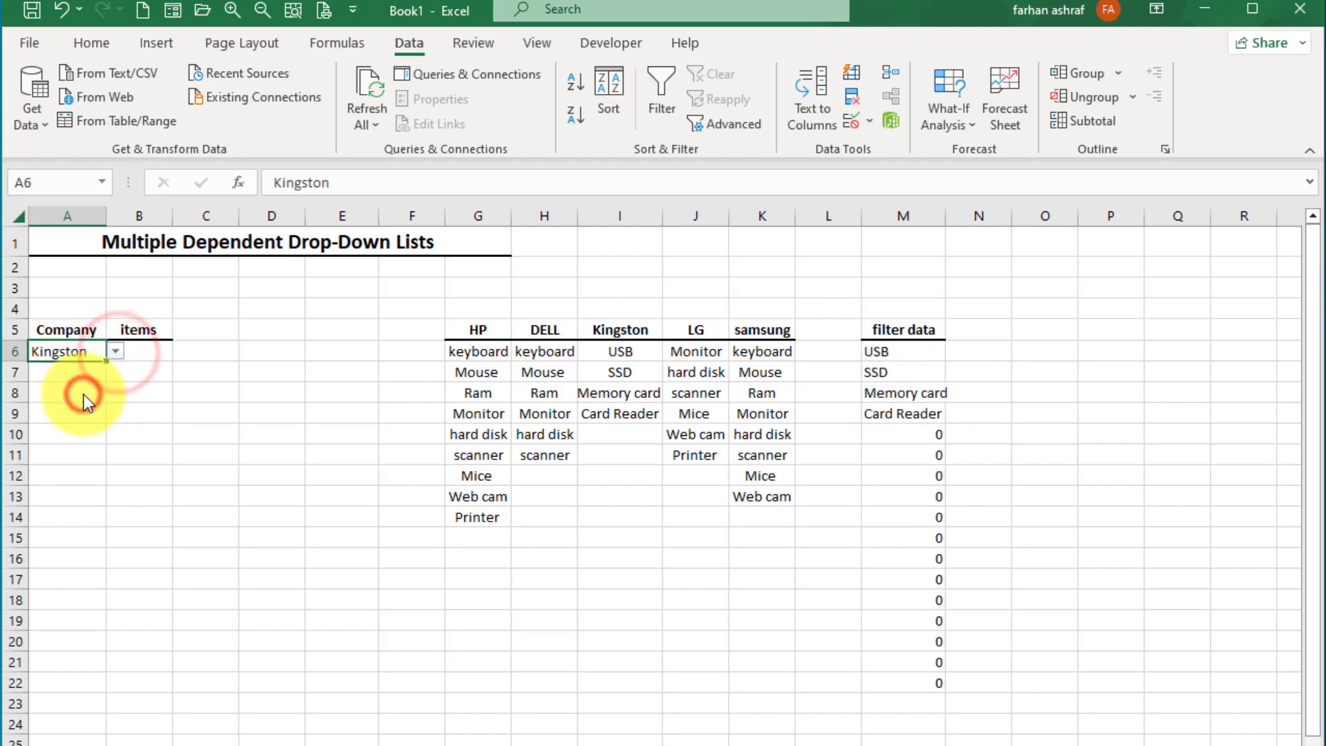
{"action": "left_click", "coordinate": [114, 350]}
{"action": "left_click", "coordinate": [42, 368]}
{"action": "left_click", "coordinate": [893, 352]}
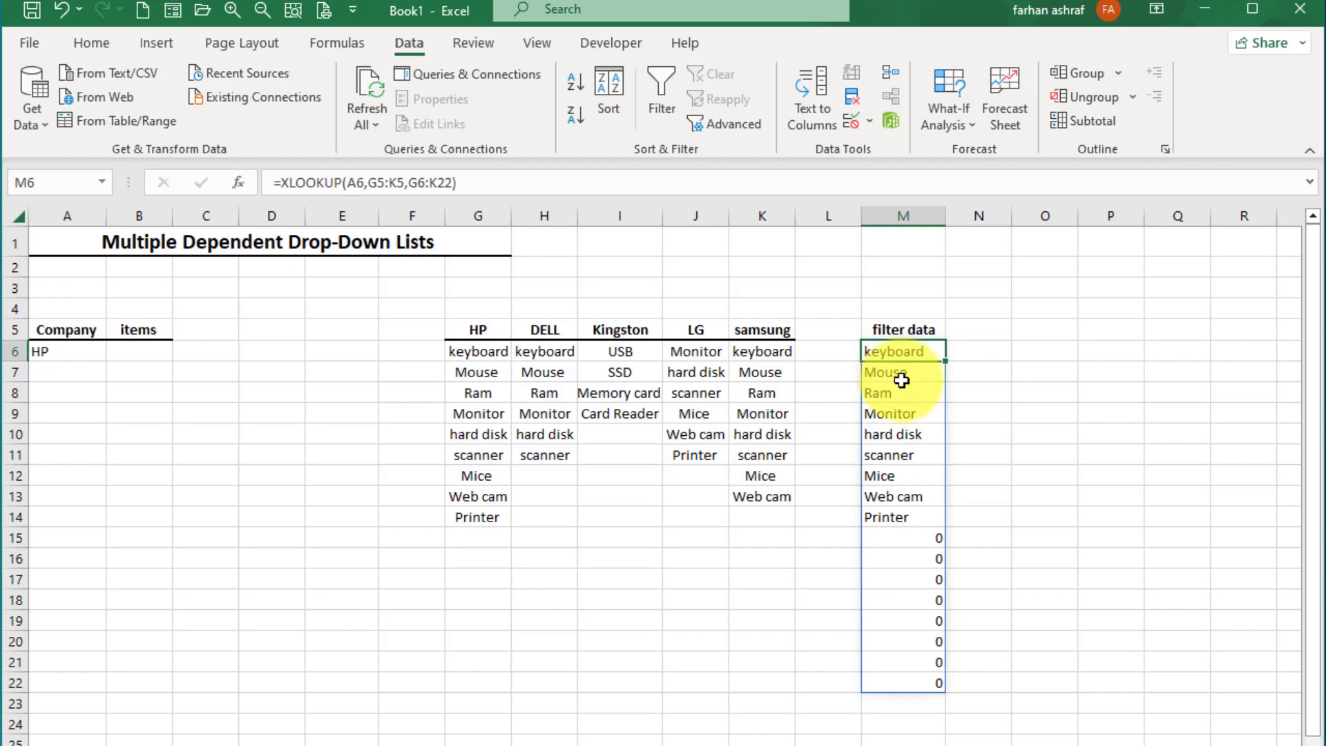
{"action": "left_click", "coordinate": [901, 380]}
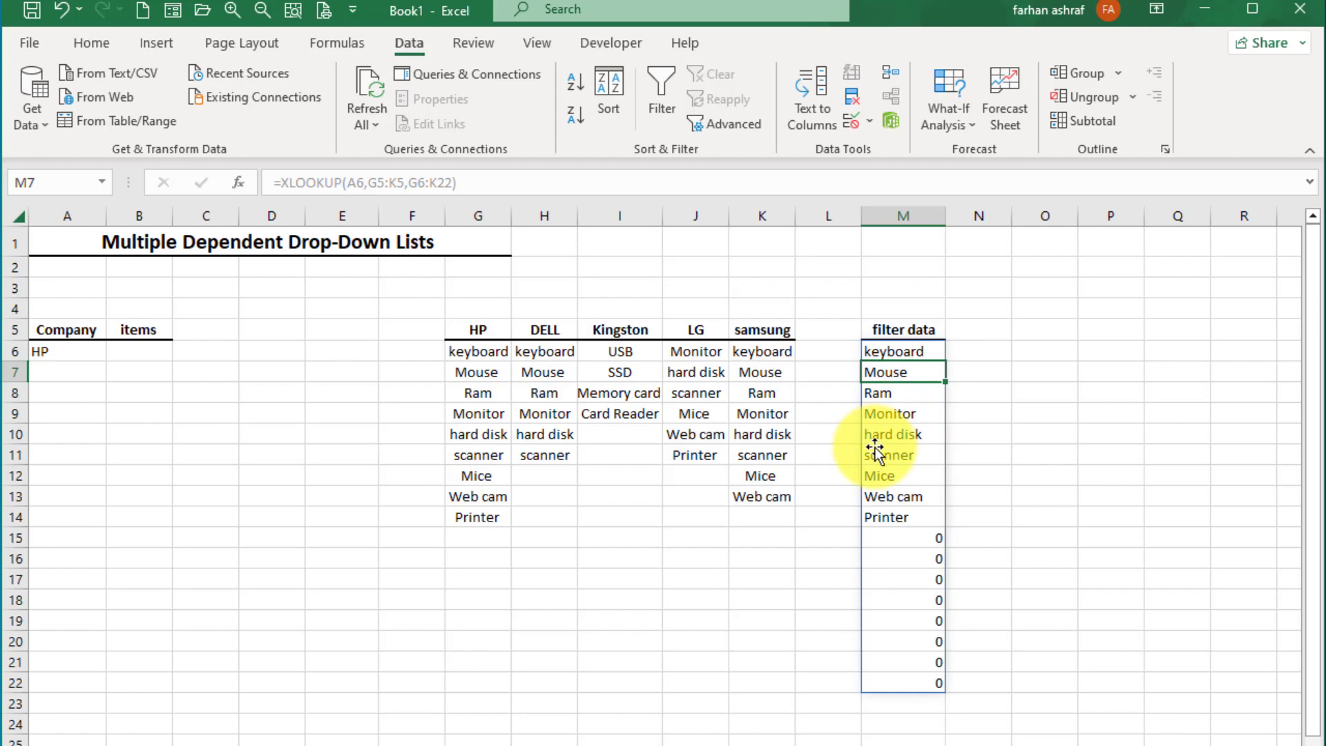
{"action": "left_click", "coordinate": [898, 350]}
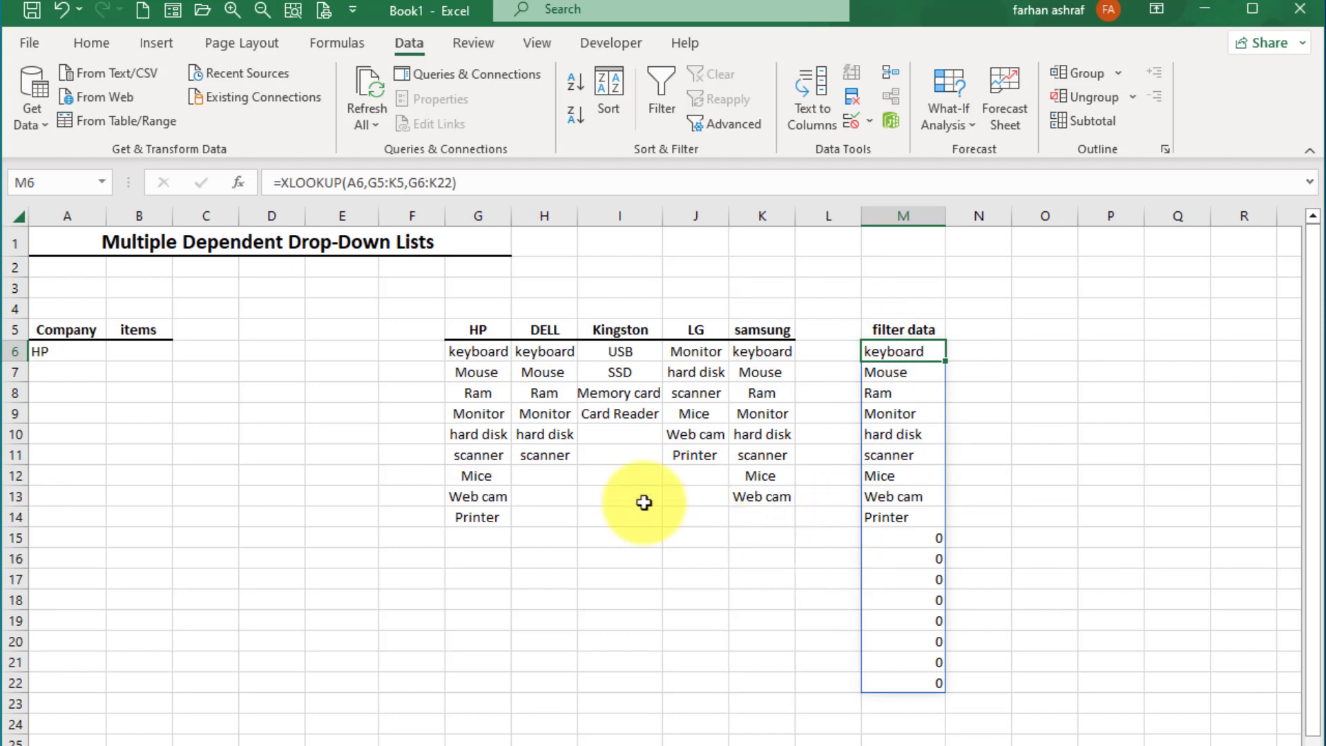
Add list data validation to cell B6 under items, using =$M$6 as the source
{"action": "left_click", "coordinate": [149, 355]}
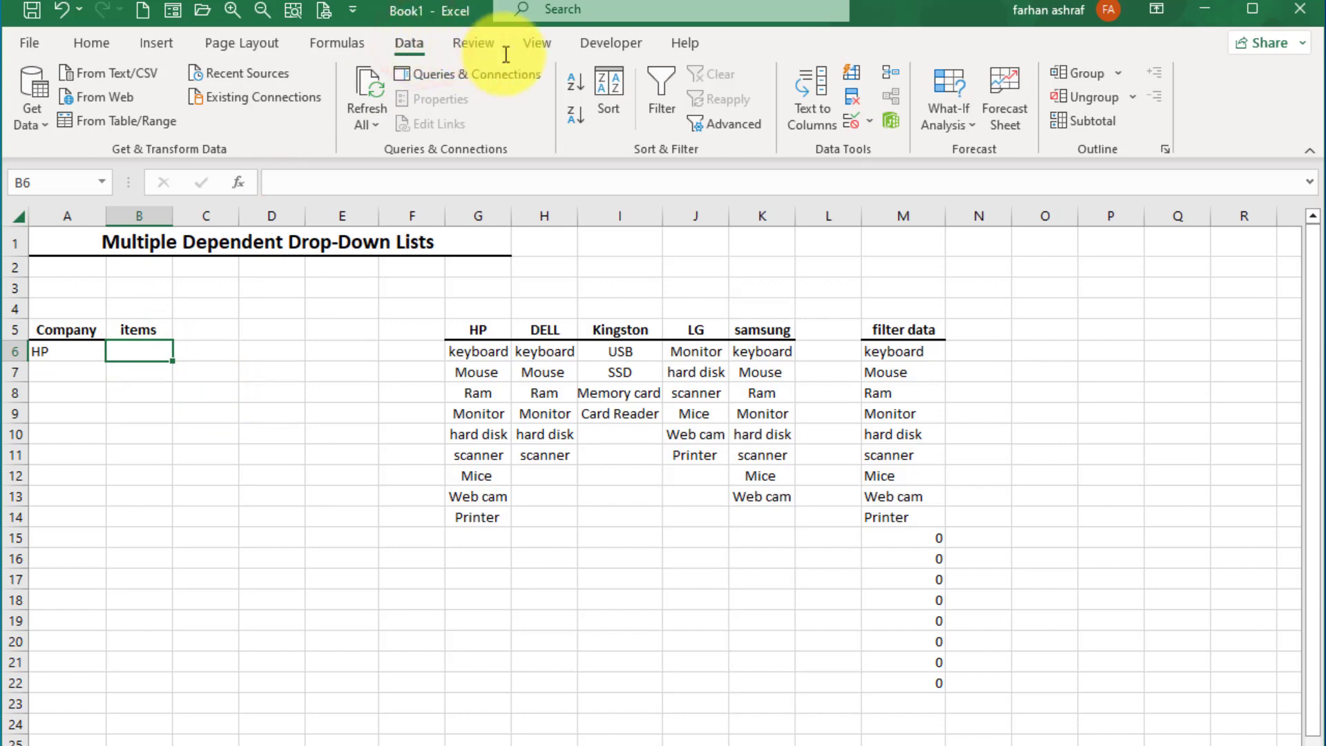
{"action": "left_click", "coordinate": [872, 121]}
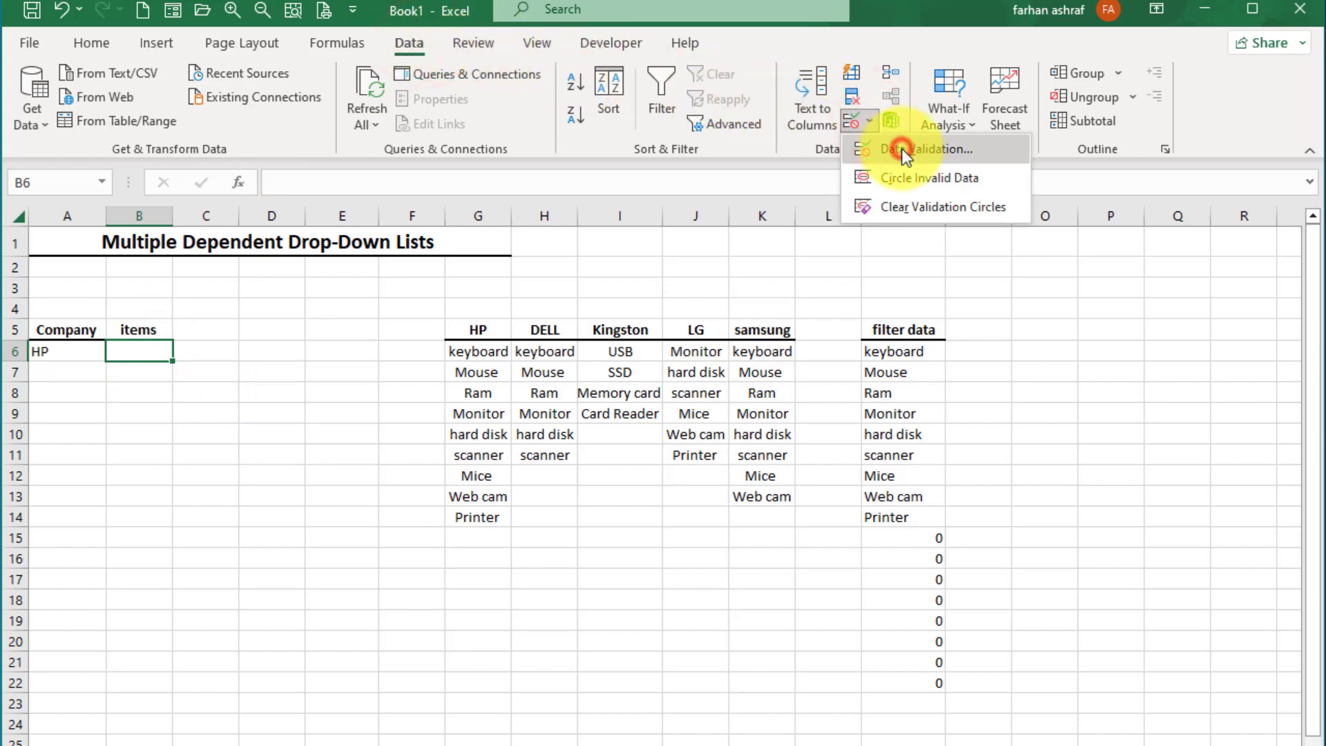
{"action": "left_click", "coordinate": [901, 149]}
{"action": "left_click", "coordinate": [319, 451]}
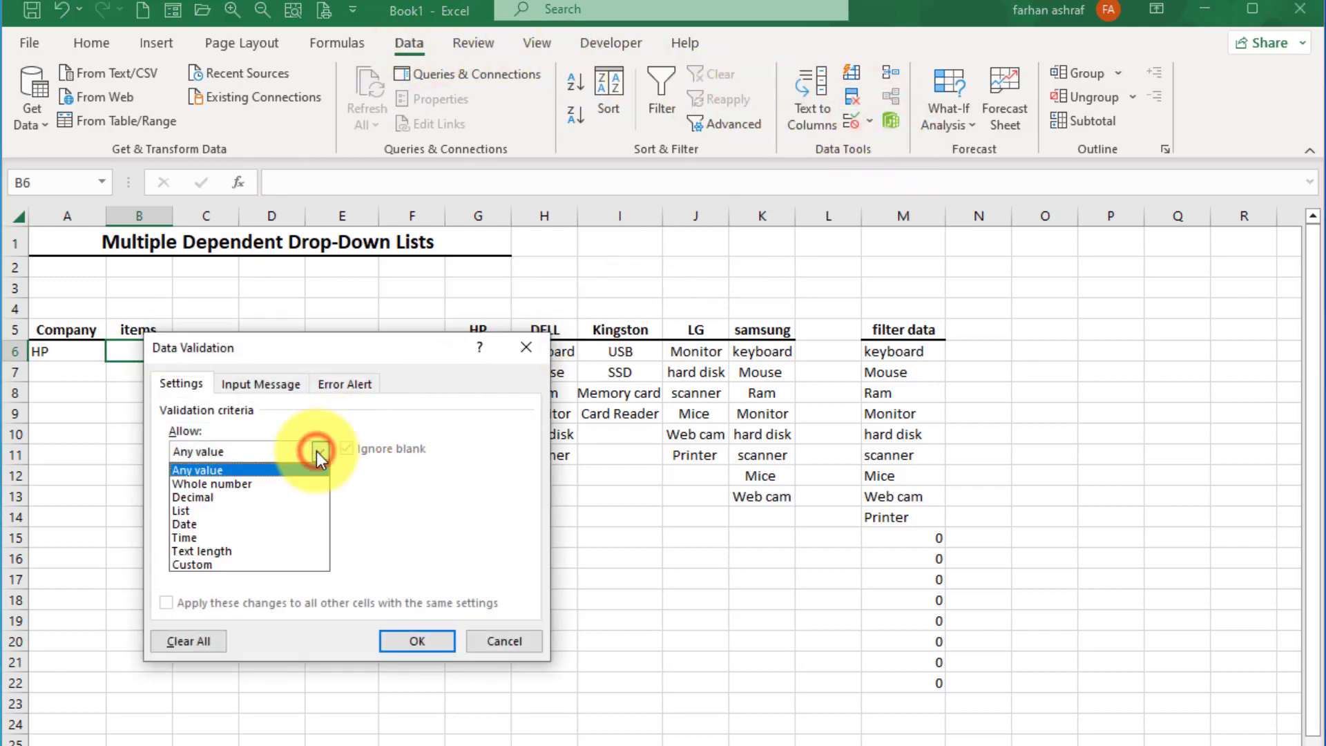
{"action": "left_click", "coordinate": [218, 510]}
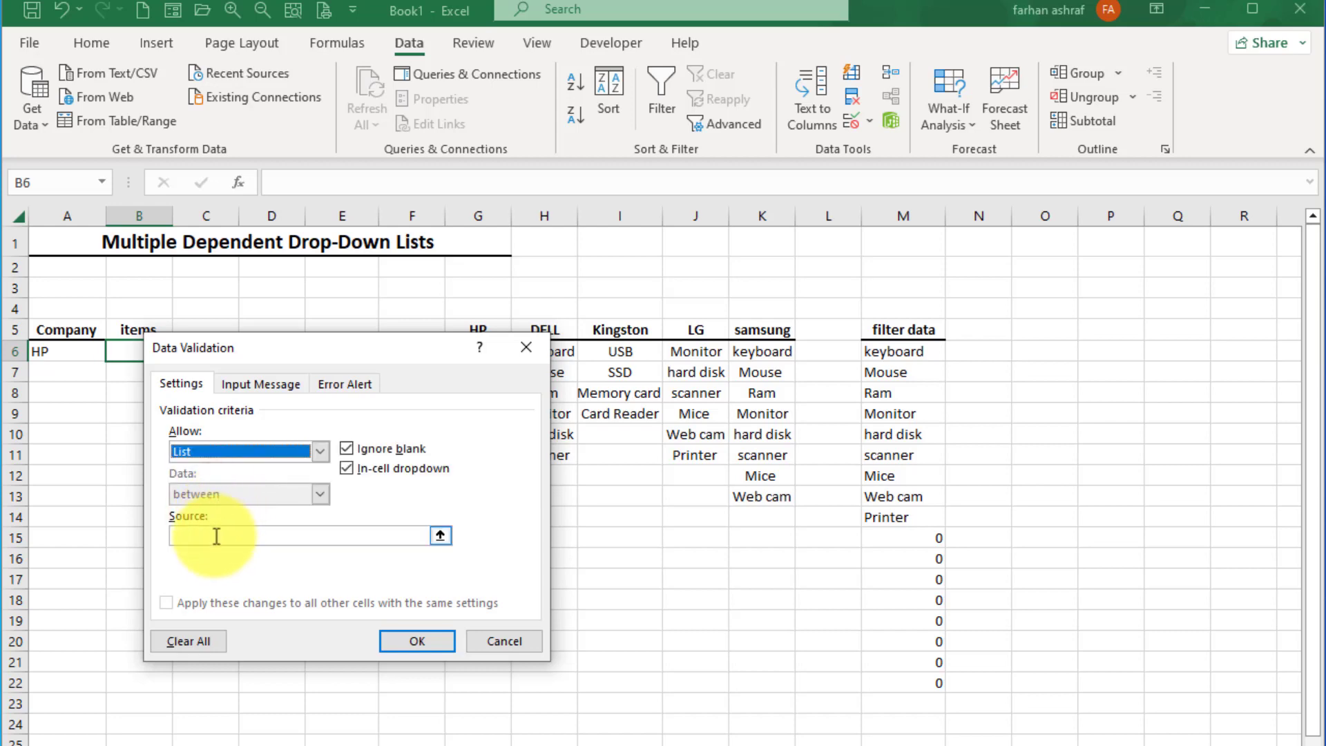
{"action": "left_click", "coordinate": [215, 540]}
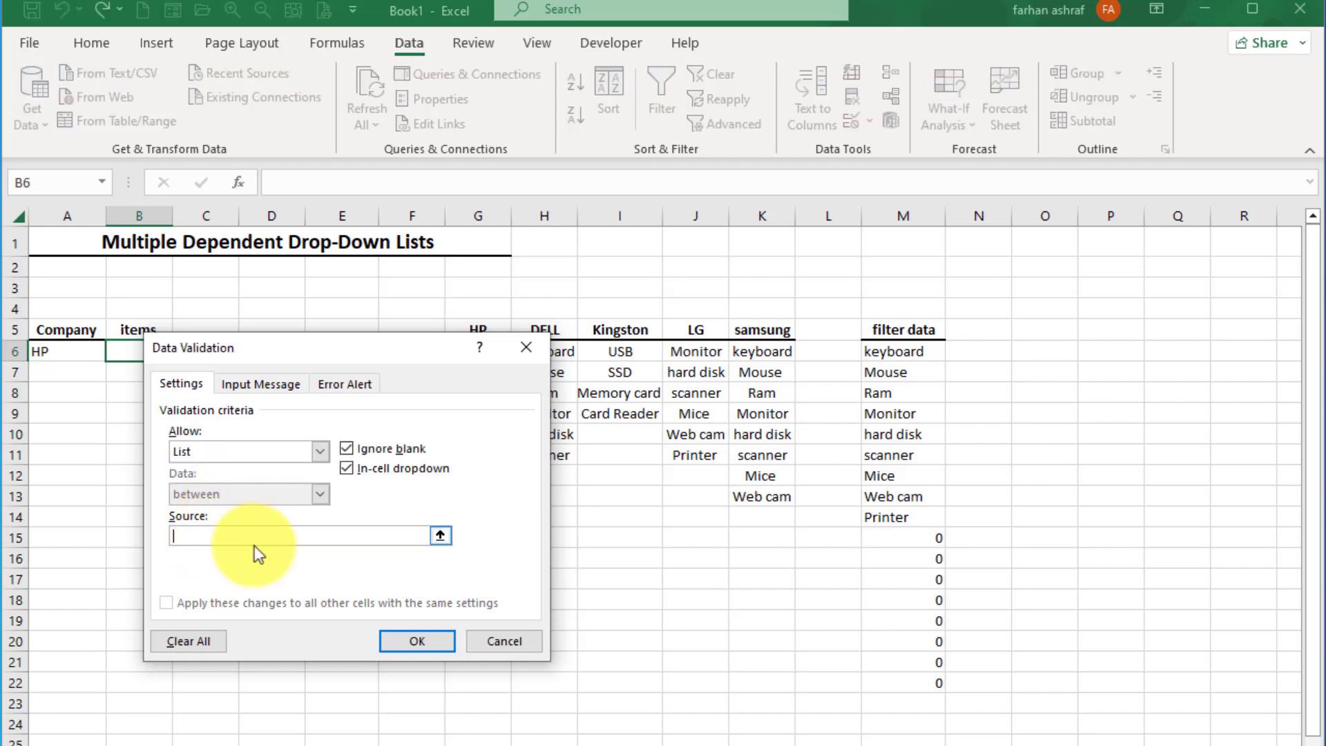
{"action": "left_click", "coordinate": [893, 355]}
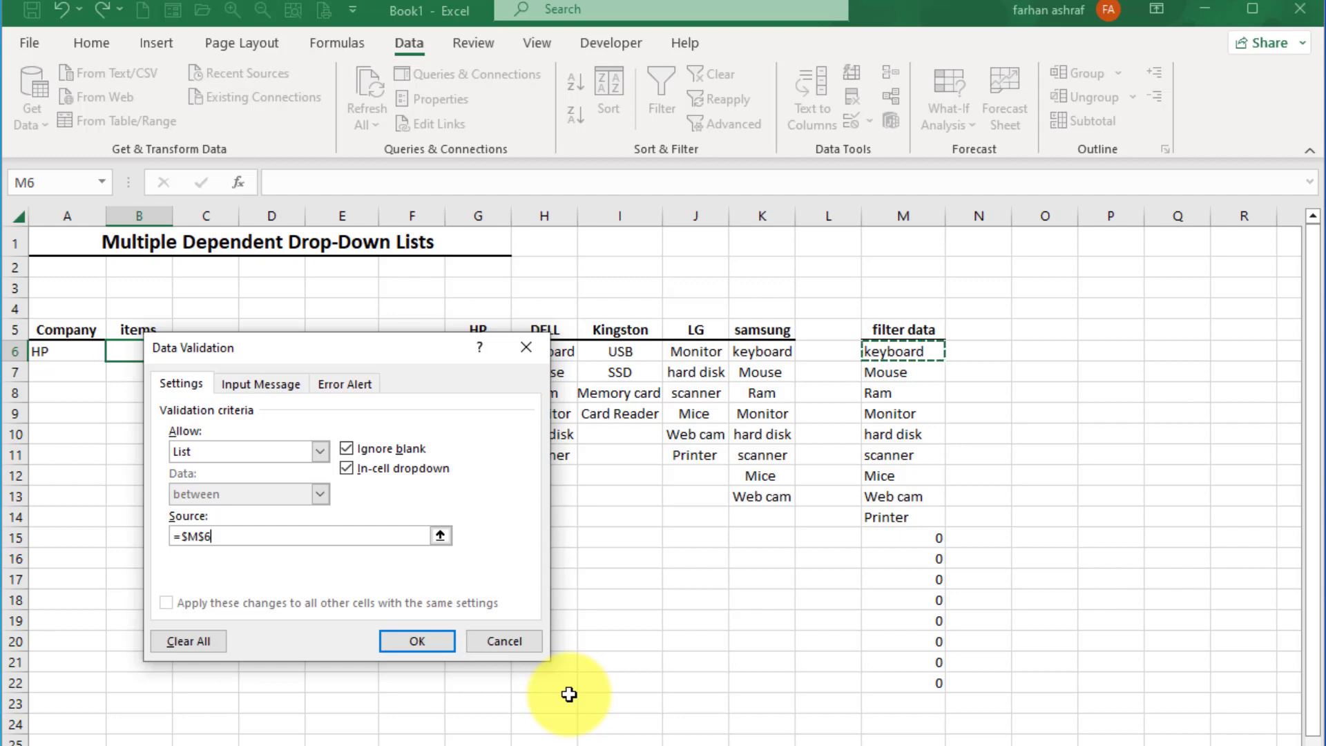
{"action": "type", "text": "#"}
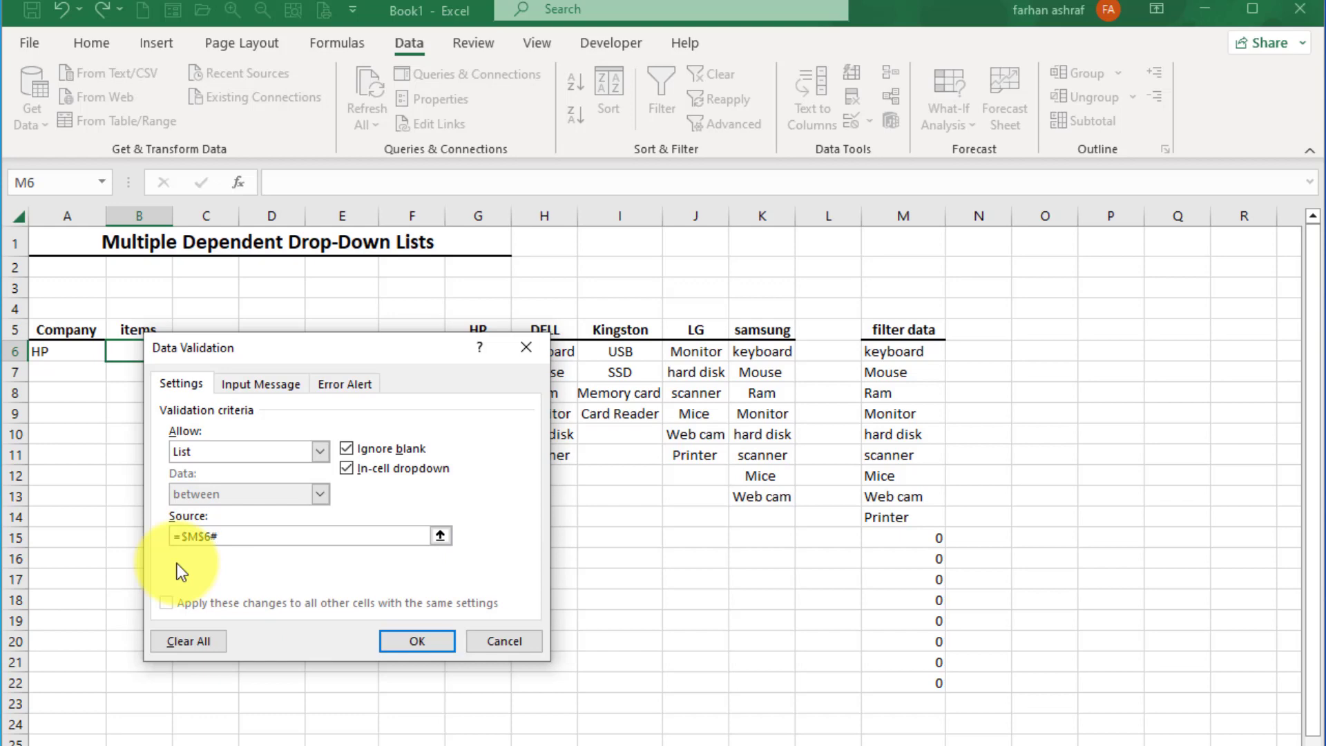
{"action": "type", "text": "#"}
{"action": "left_click", "coordinate": [403, 636]}
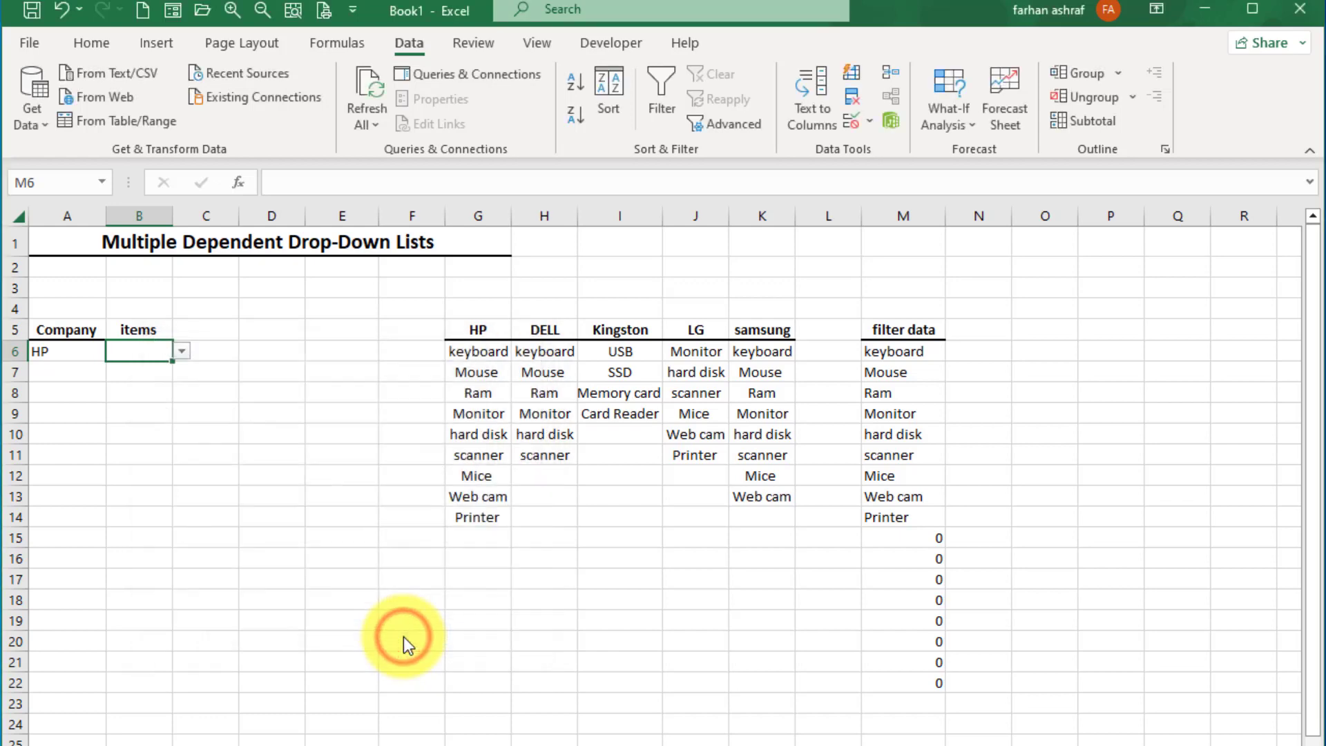
Check the items drop-down in B6 against the filter data entries in M6:M14
{"action": "left_click", "coordinate": [181, 351]}
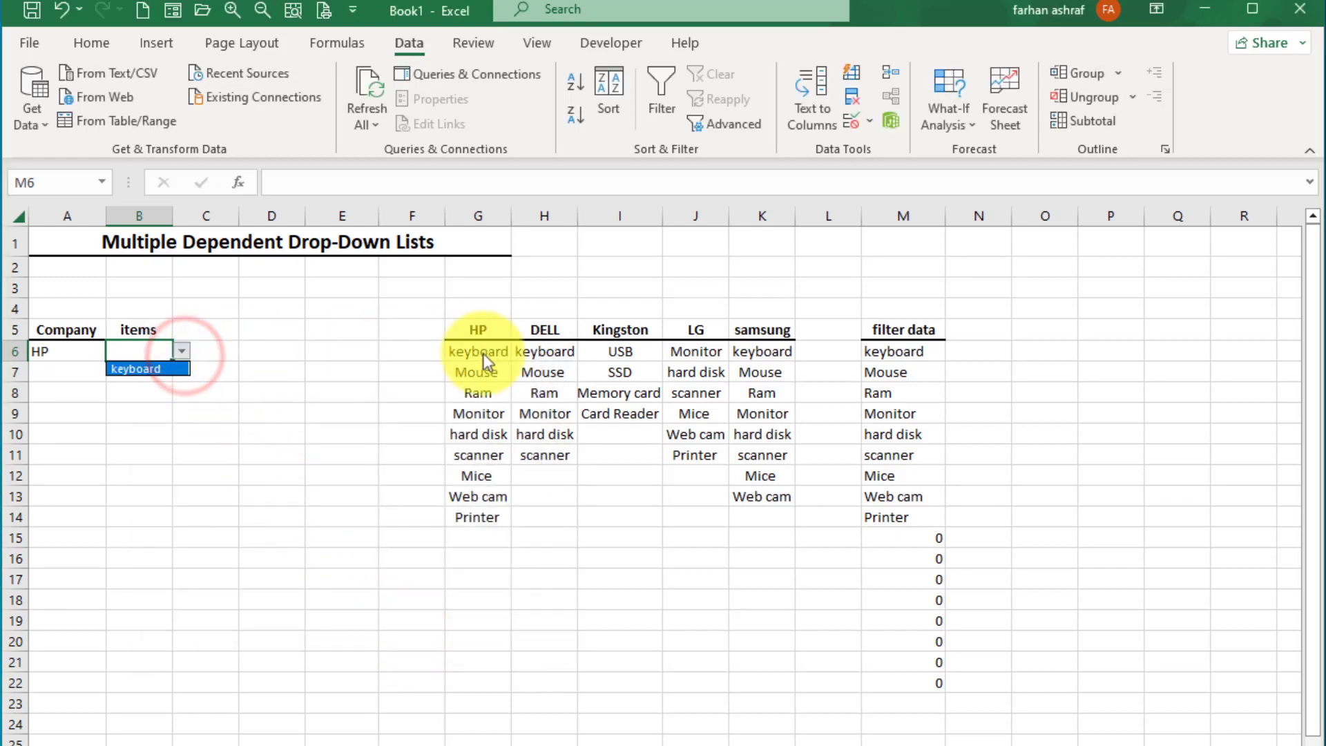
{"action": "left_click", "coordinate": [894, 349]}
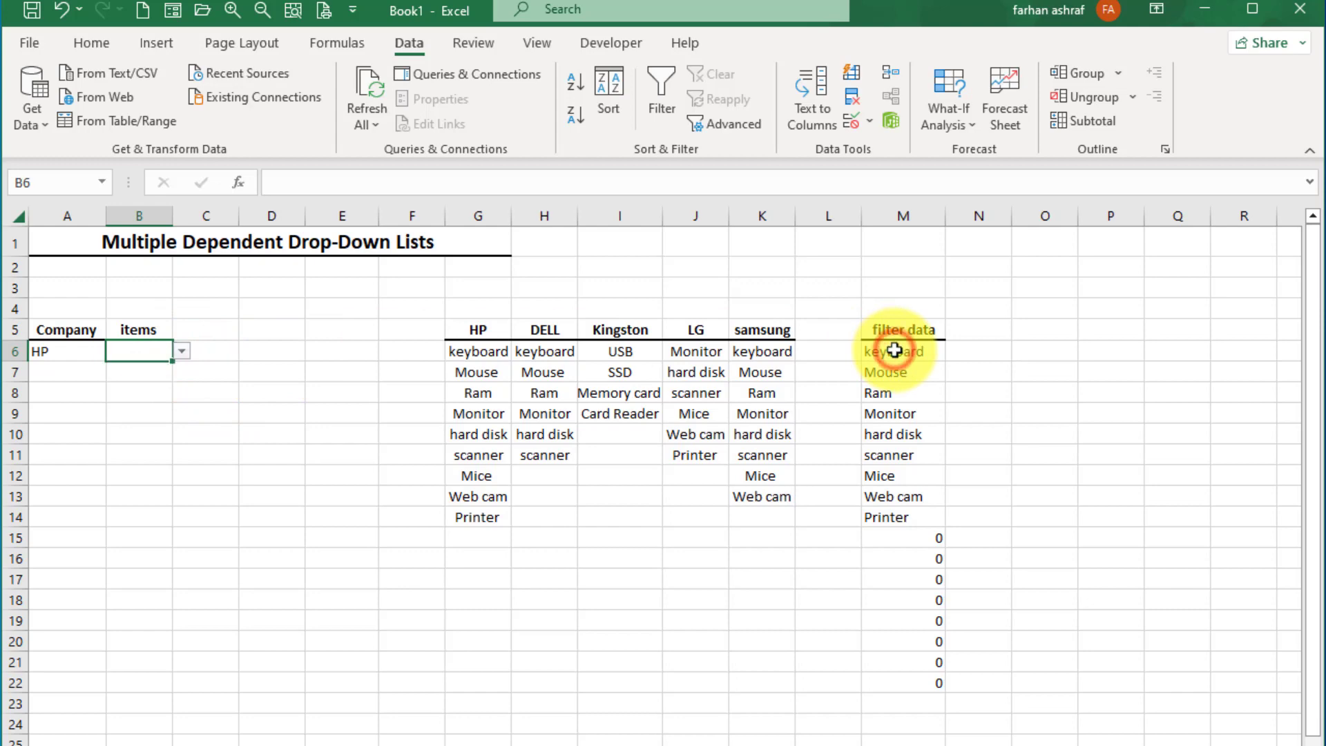
{"action": "left_click", "coordinate": [157, 352]}
{"action": "left_click", "coordinate": [181, 350]}
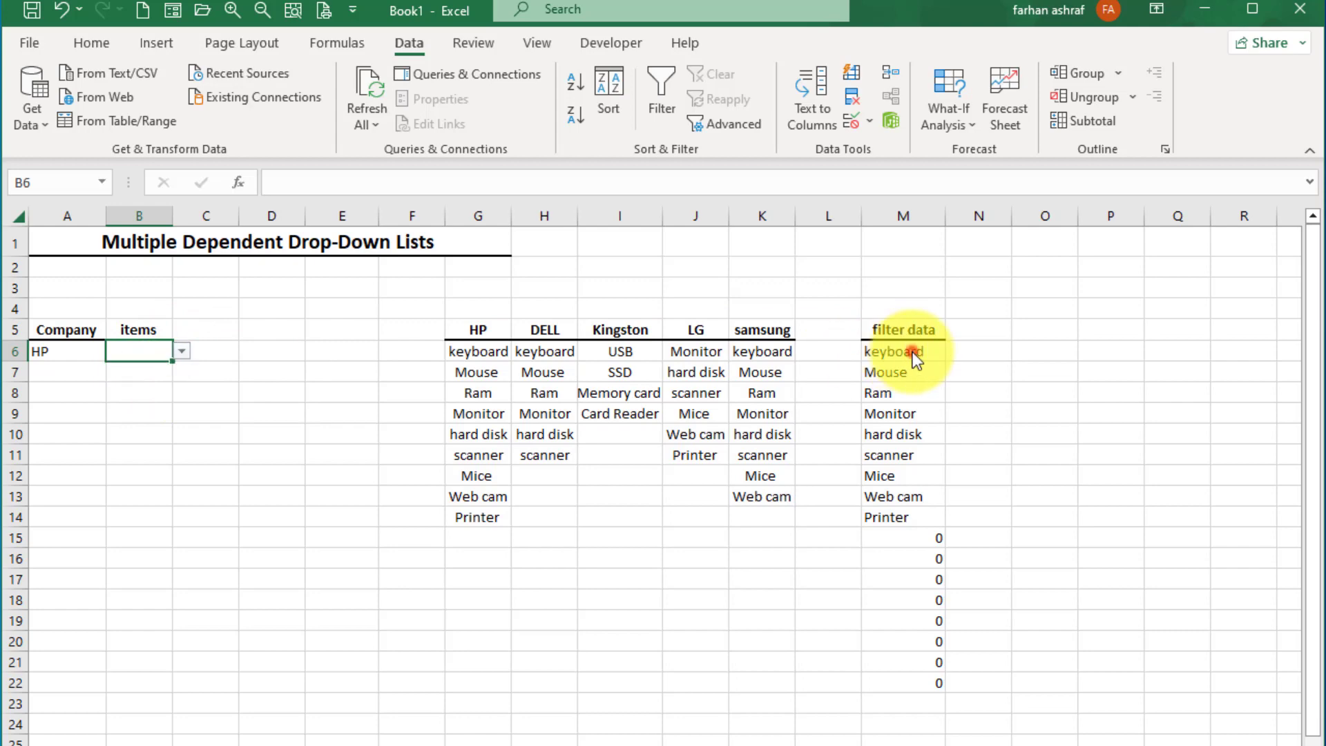
{"action": "left_click_drag", "start_coordinate": [913, 351], "coordinate": [917, 513]}
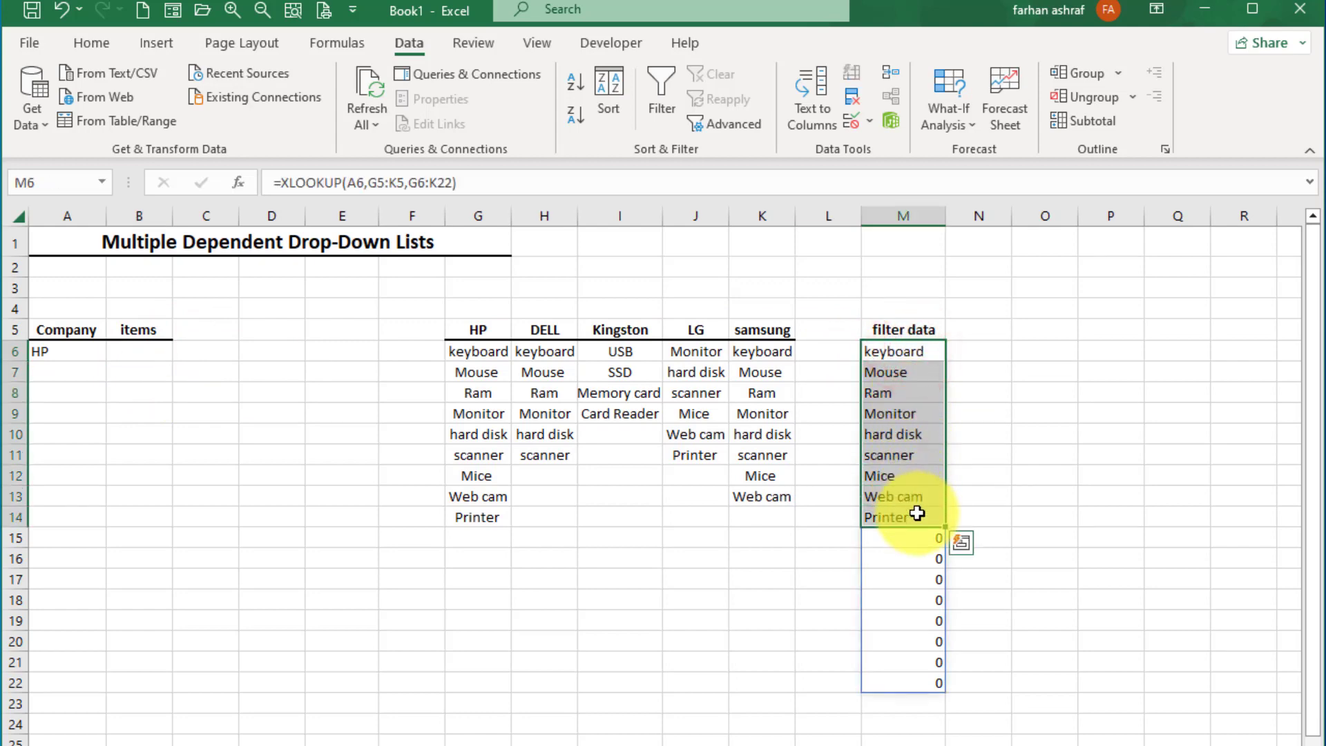
Change the validation source of B6 to the spill range =$M$6# and check the choices in its drop-down
{"action": "left_click", "coordinate": [130, 351]}
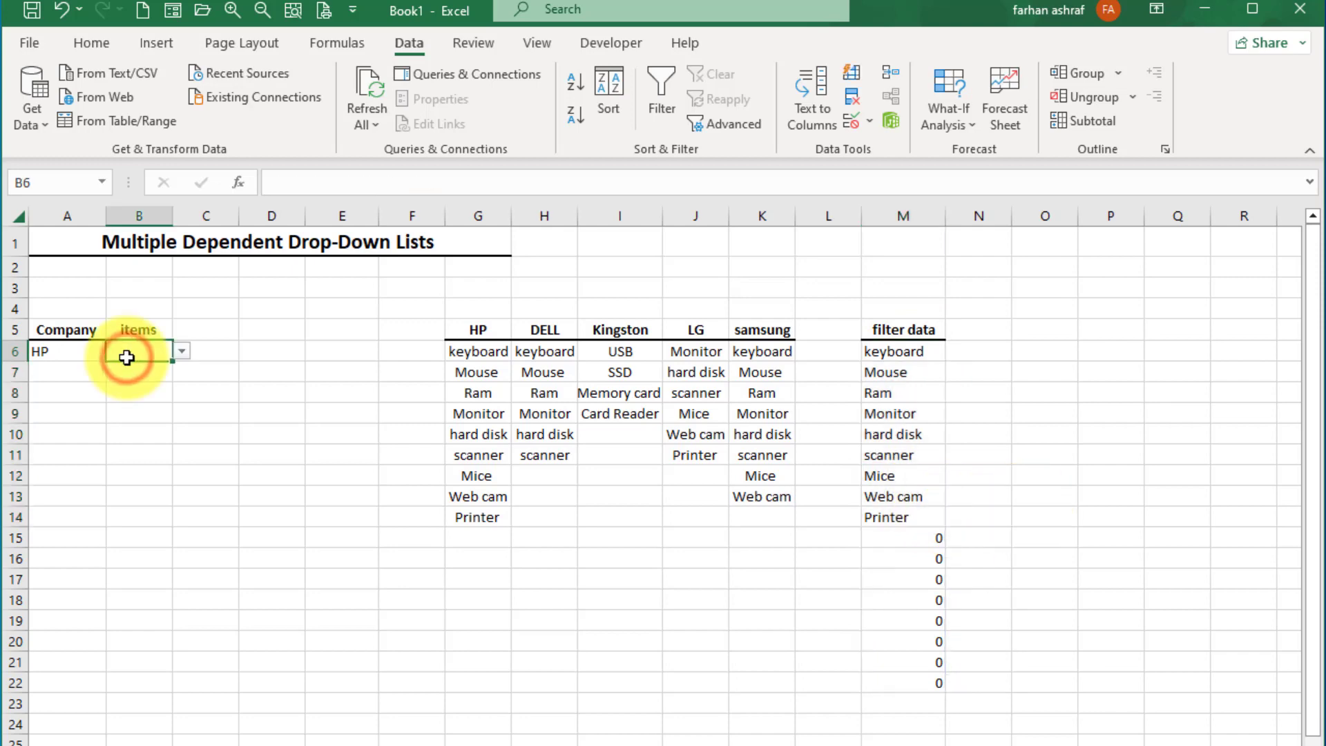
{"action": "left_click", "coordinate": [867, 125]}
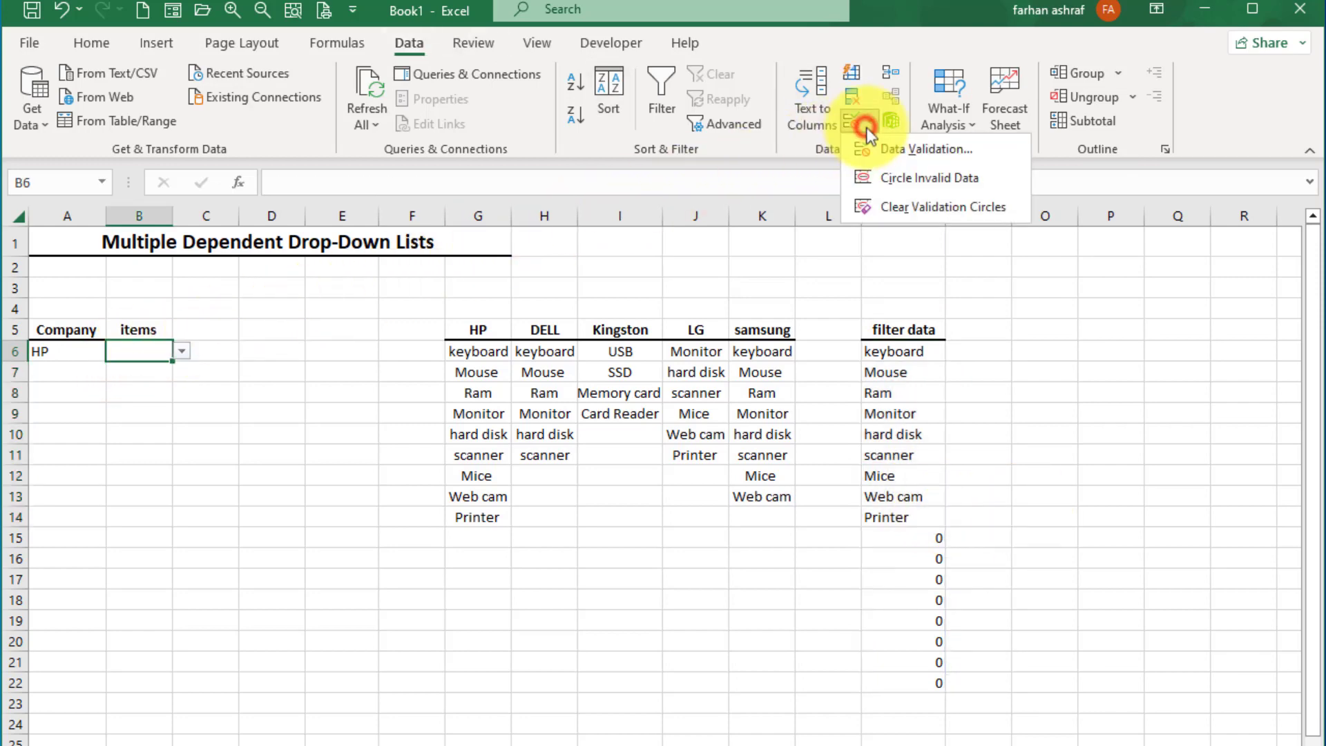
{"action": "left_click", "coordinate": [908, 152]}
{"action": "type", "text": "#"}
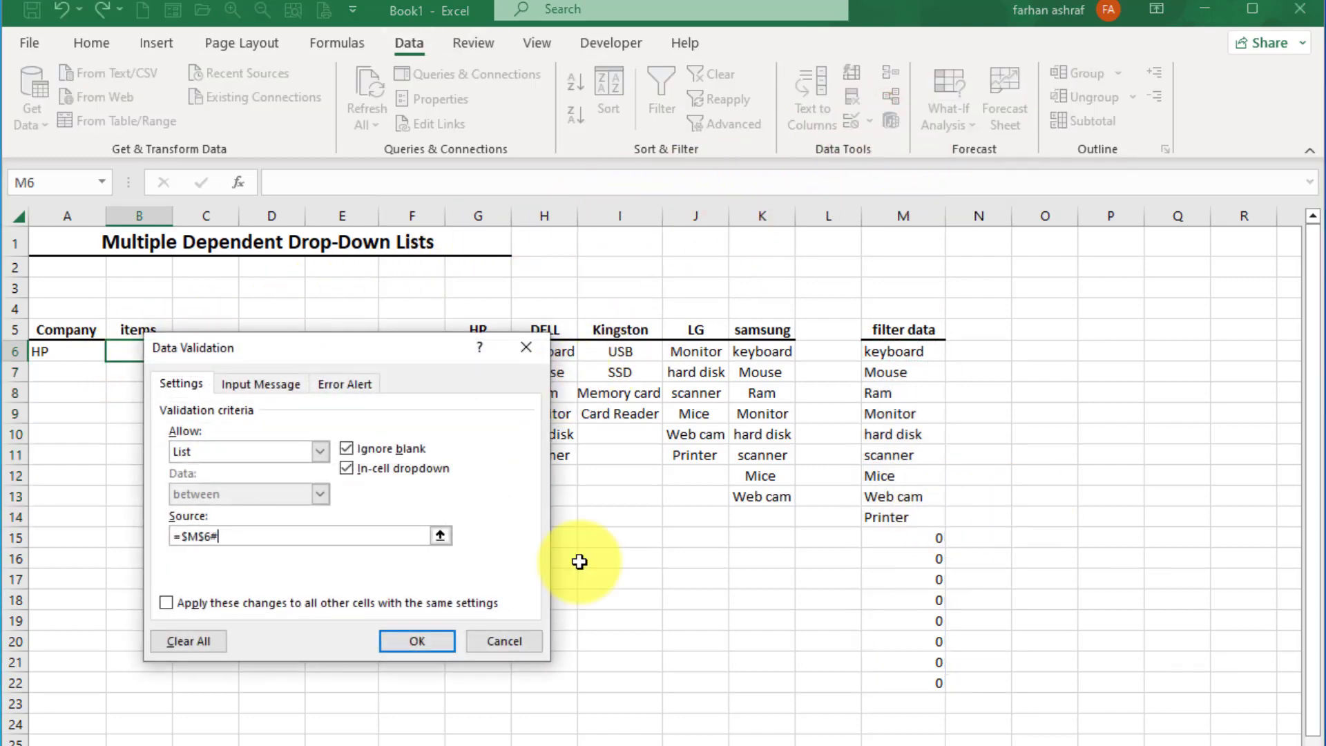
{"action": "left_click", "coordinate": [421, 641]}
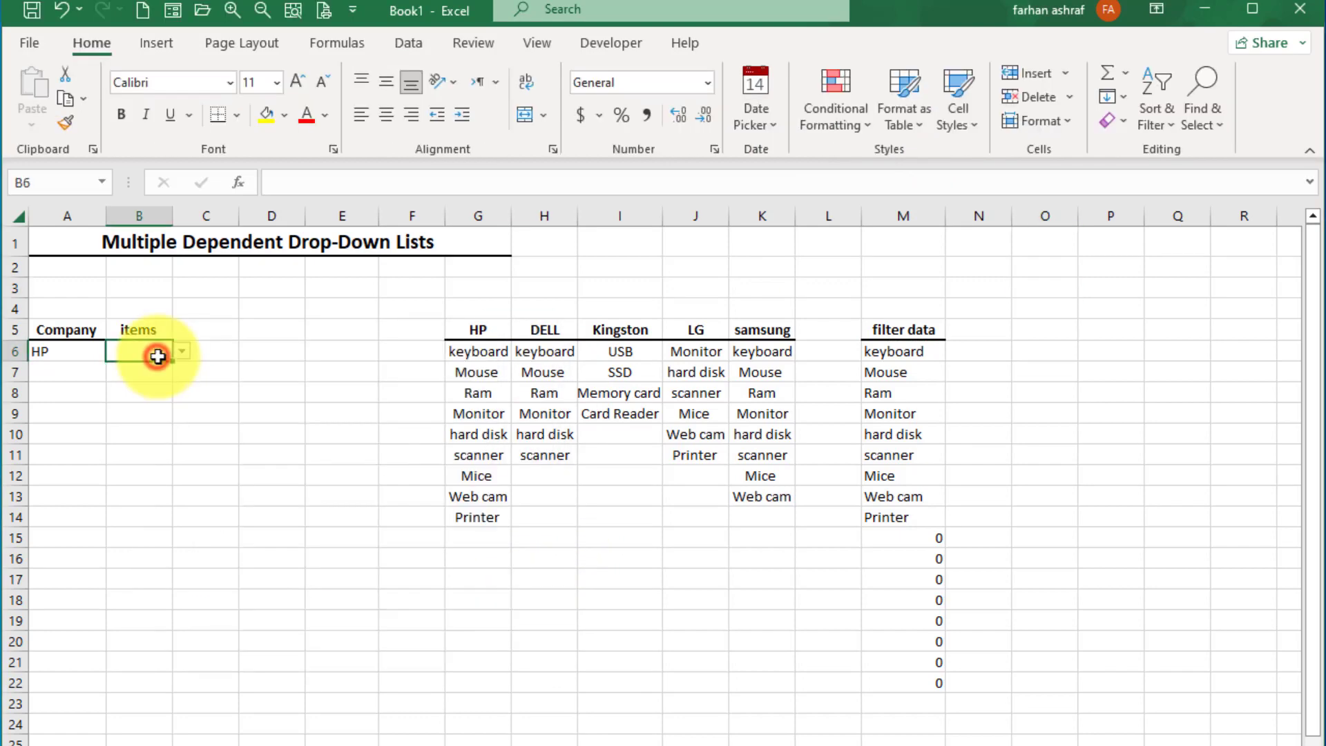
{"action": "left_click", "coordinate": [181, 352]}
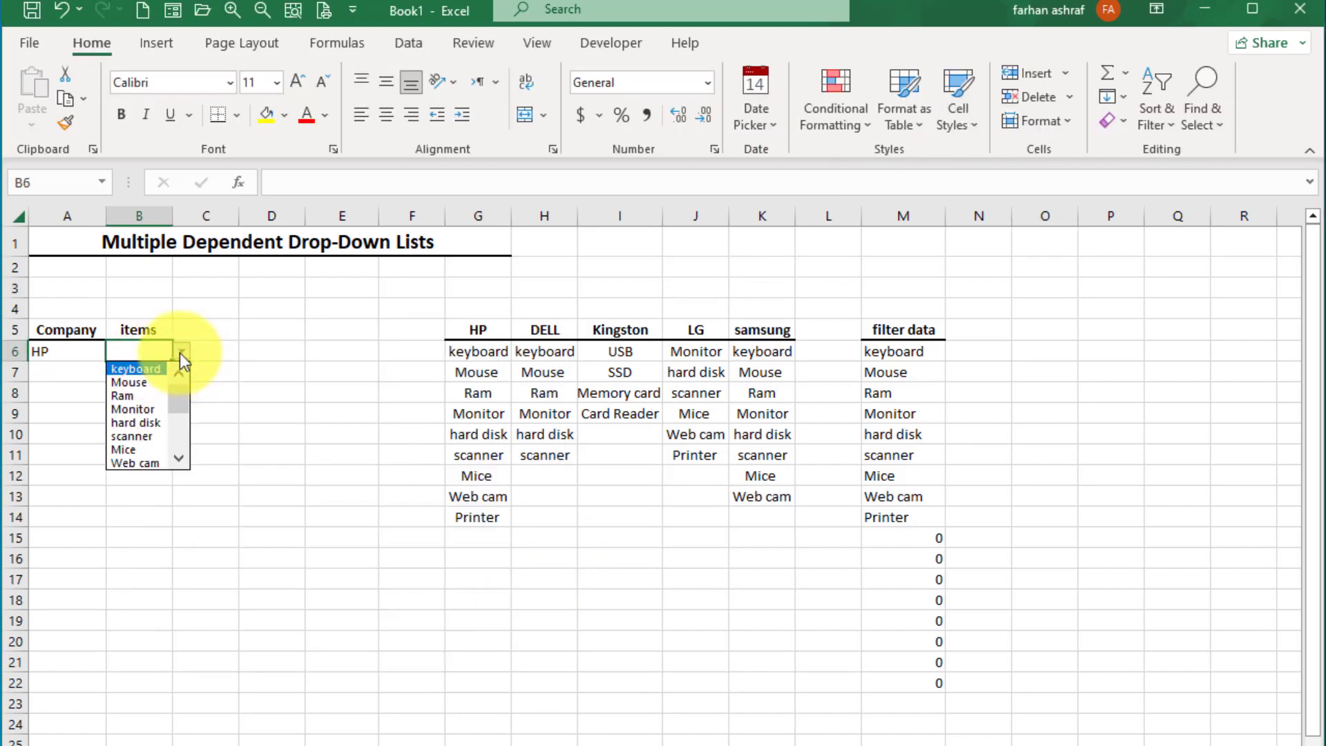
{"action": "left_click", "coordinate": [180, 354]}
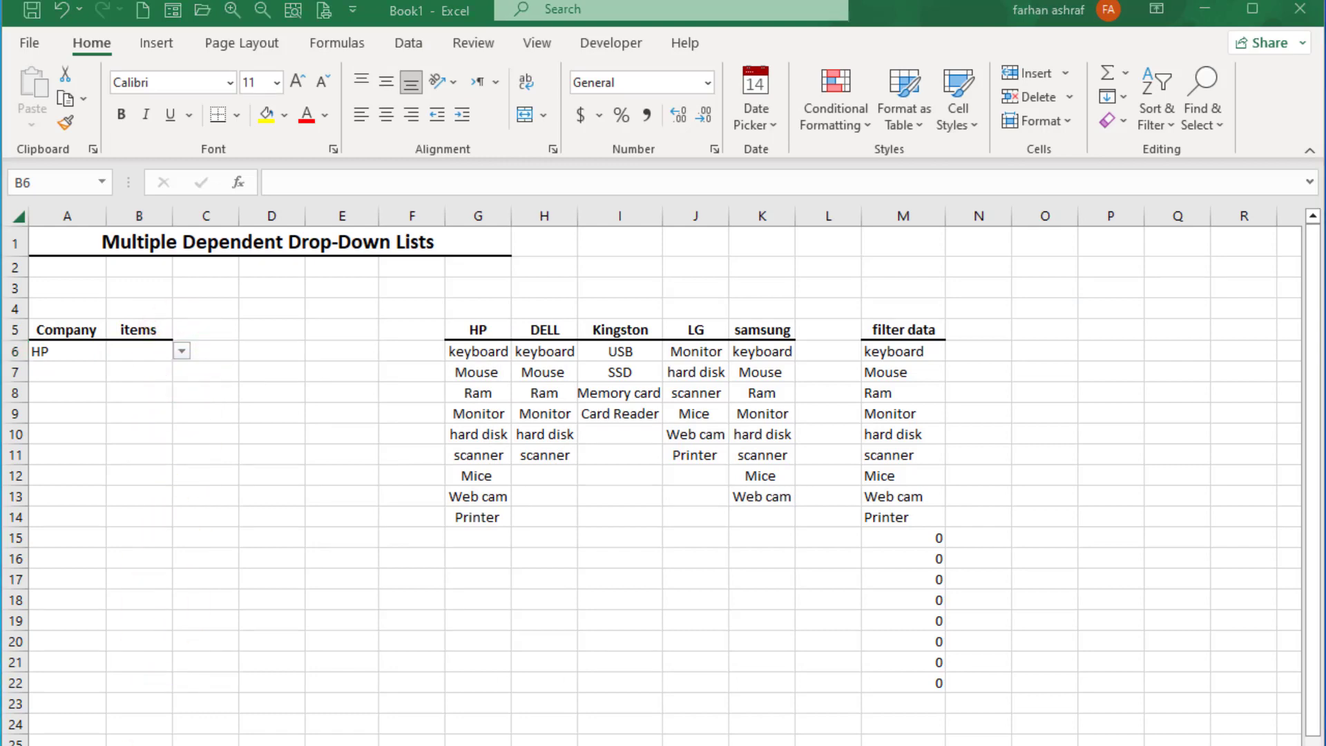
Scroll through the choices in the items drop-down in B6 to its trailing entries
{"action": "left_click", "coordinate": [187, 350]}
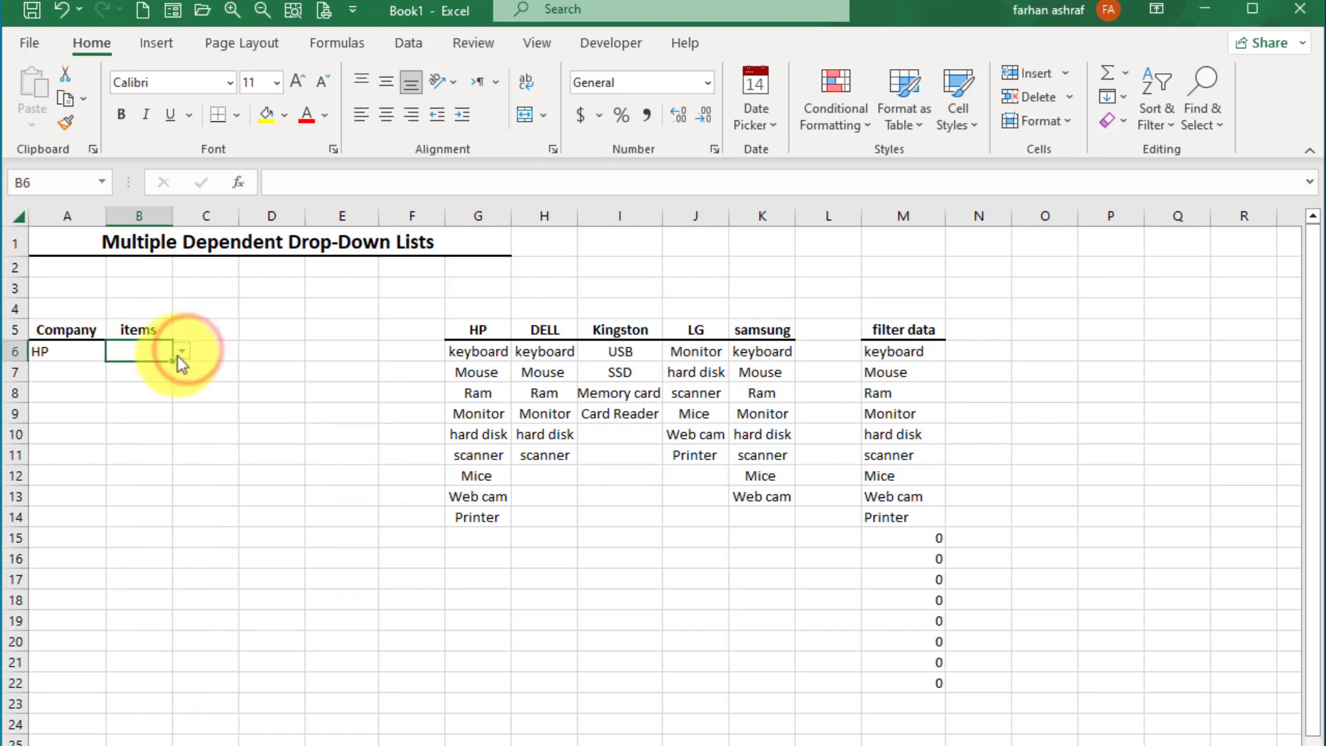
{"action": "left_click", "coordinate": [179, 353]}
{"action": "left_click_drag", "start_coordinate": [175, 368], "coordinate": [183, 416]}
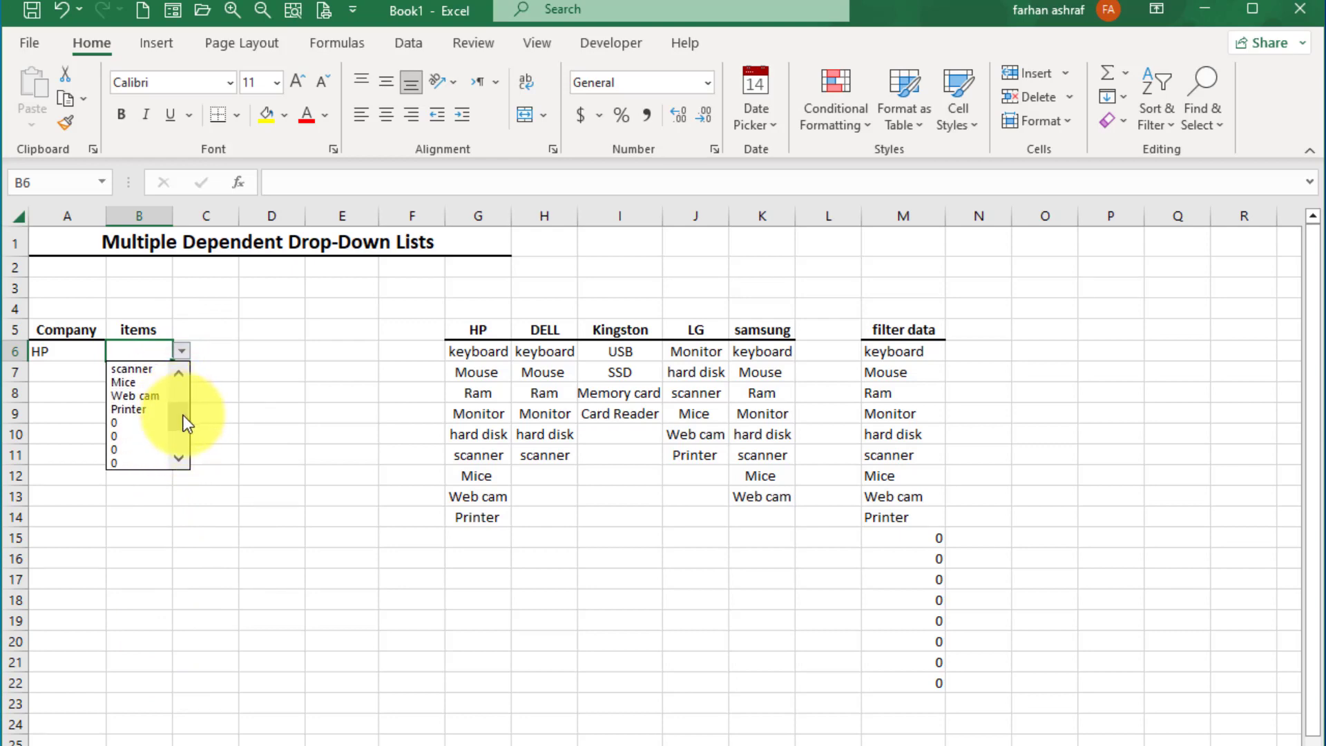
Wrap the XLOOKUP formula in M6 in a UNIQUE function, giving =UNIQUE(XLOOKUP(A6,G5:K5,G6:K22))
{"action": "left_click", "coordinate": [912, 353]}
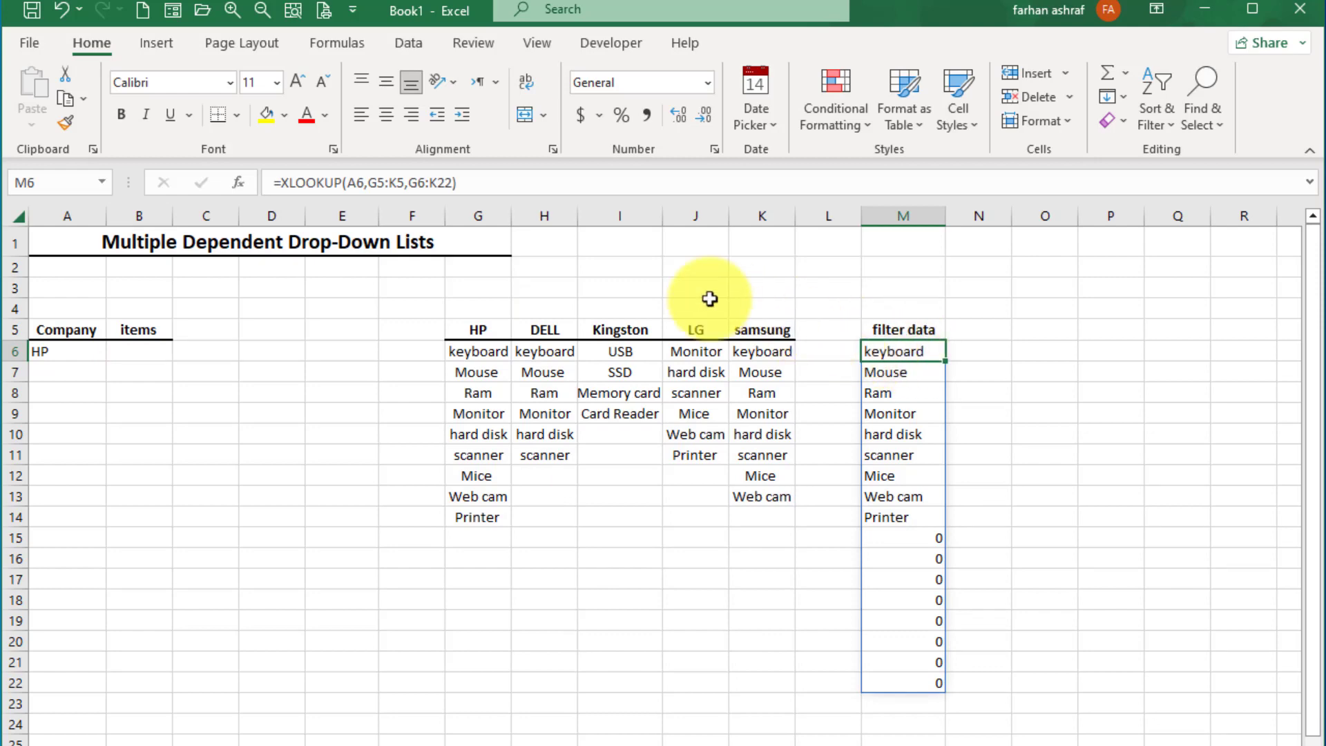
{"action": "left_click", "coordinate": [282, 183]}
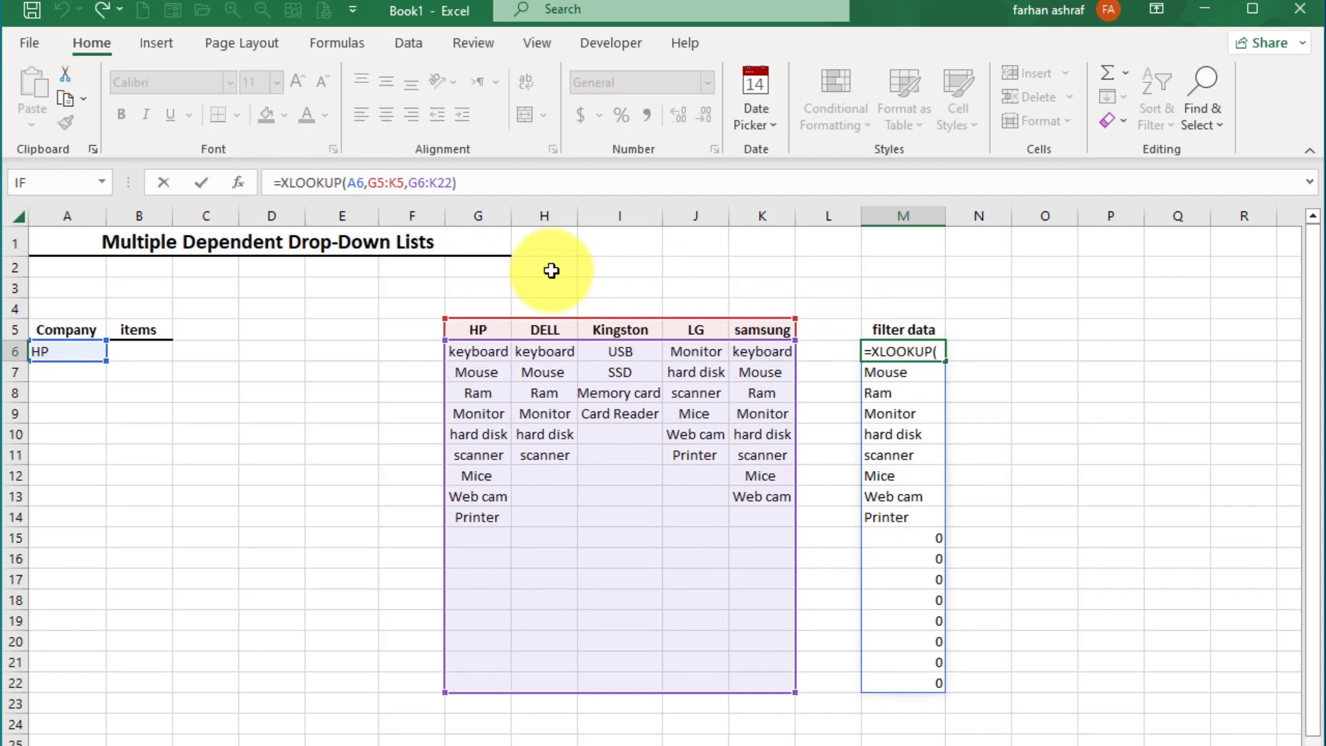
{"action": "type", "text": "un"}
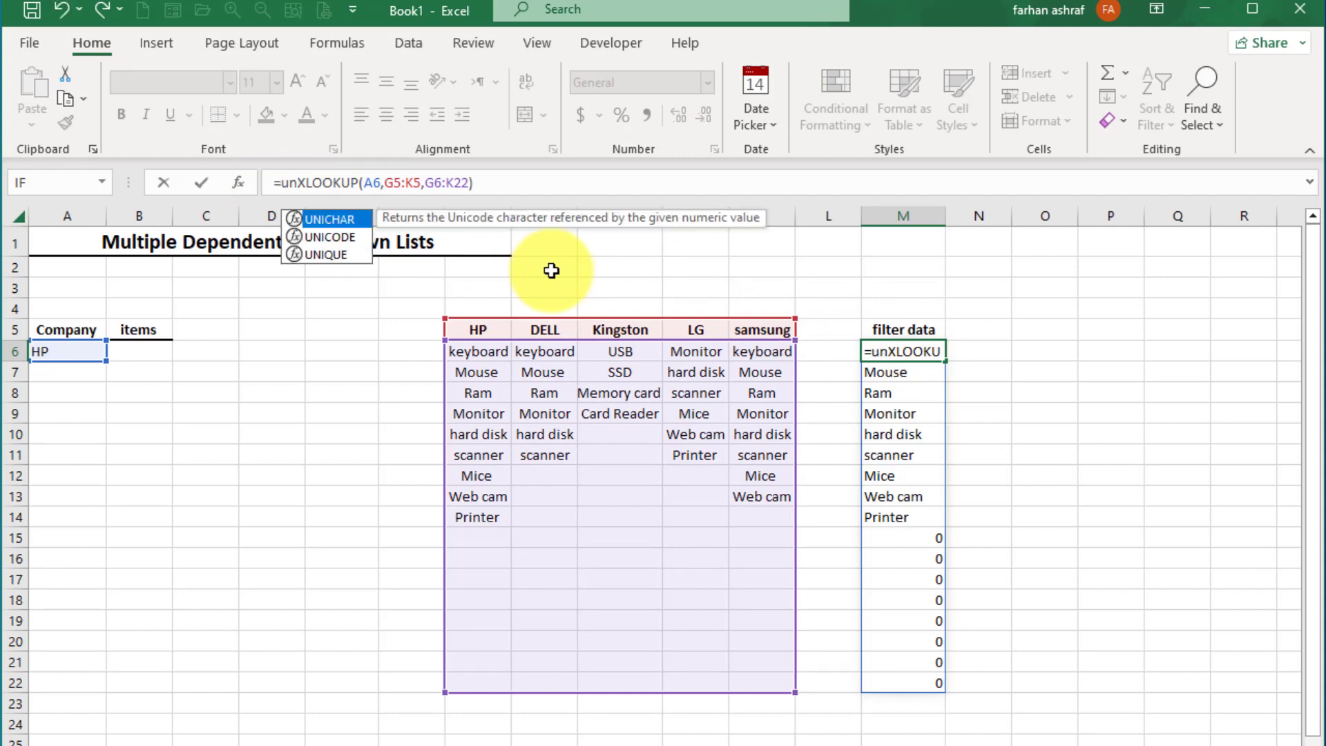
{"action": "double_click", "coordinate": [326, 254]}
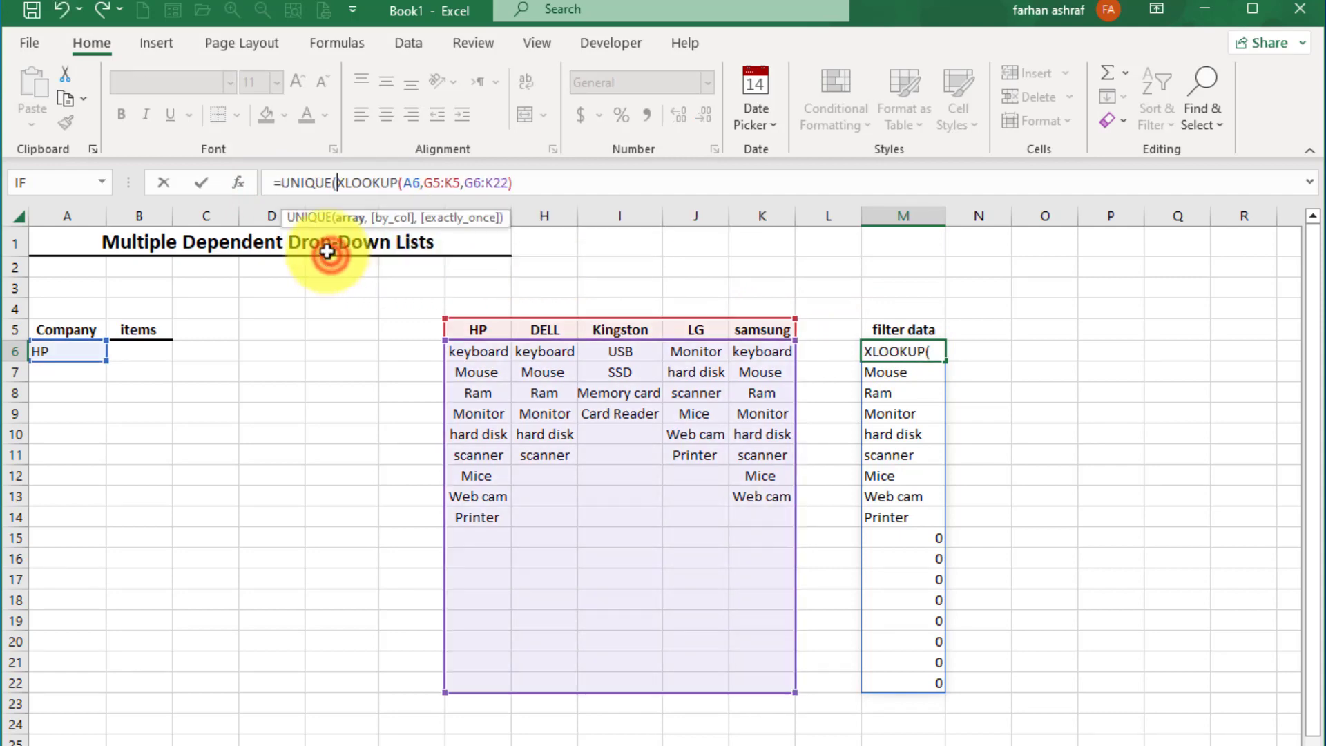
{"action": "left_click", "coordinate": [513, 183]}
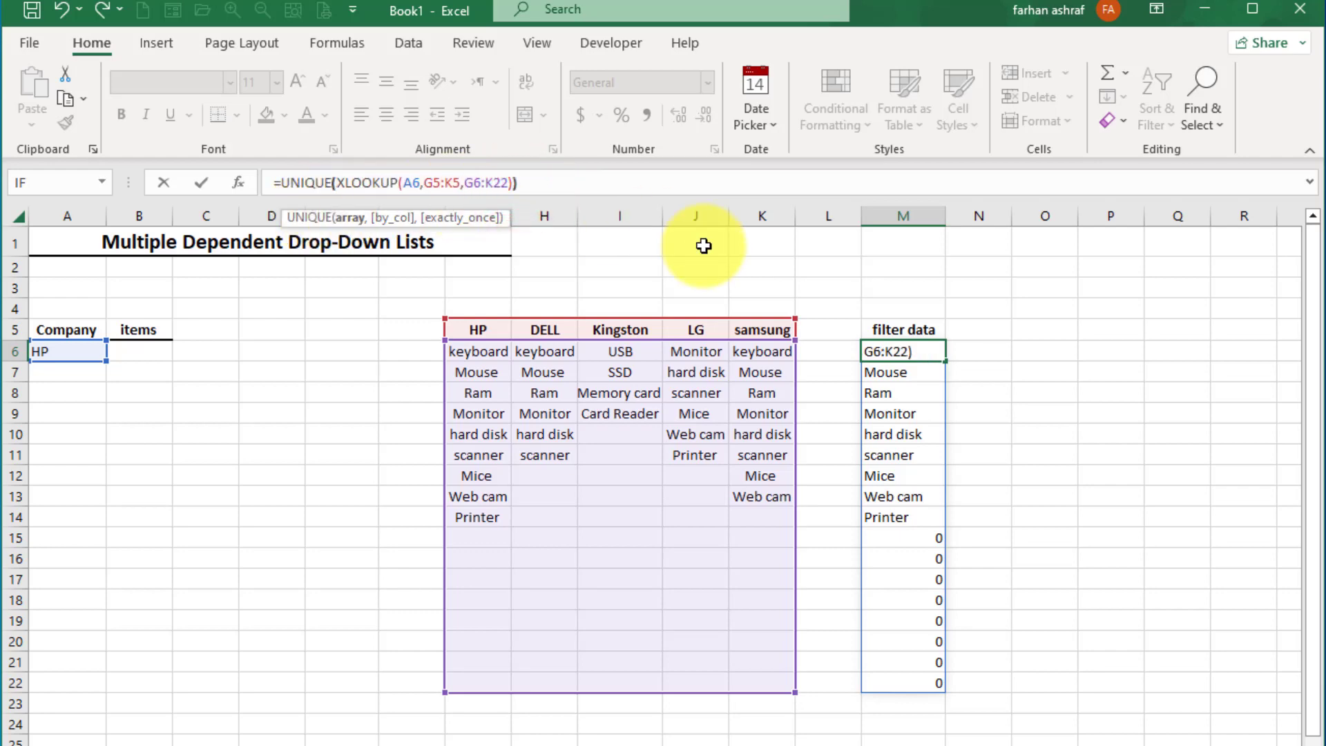
{"action": "type", "text": ")"}
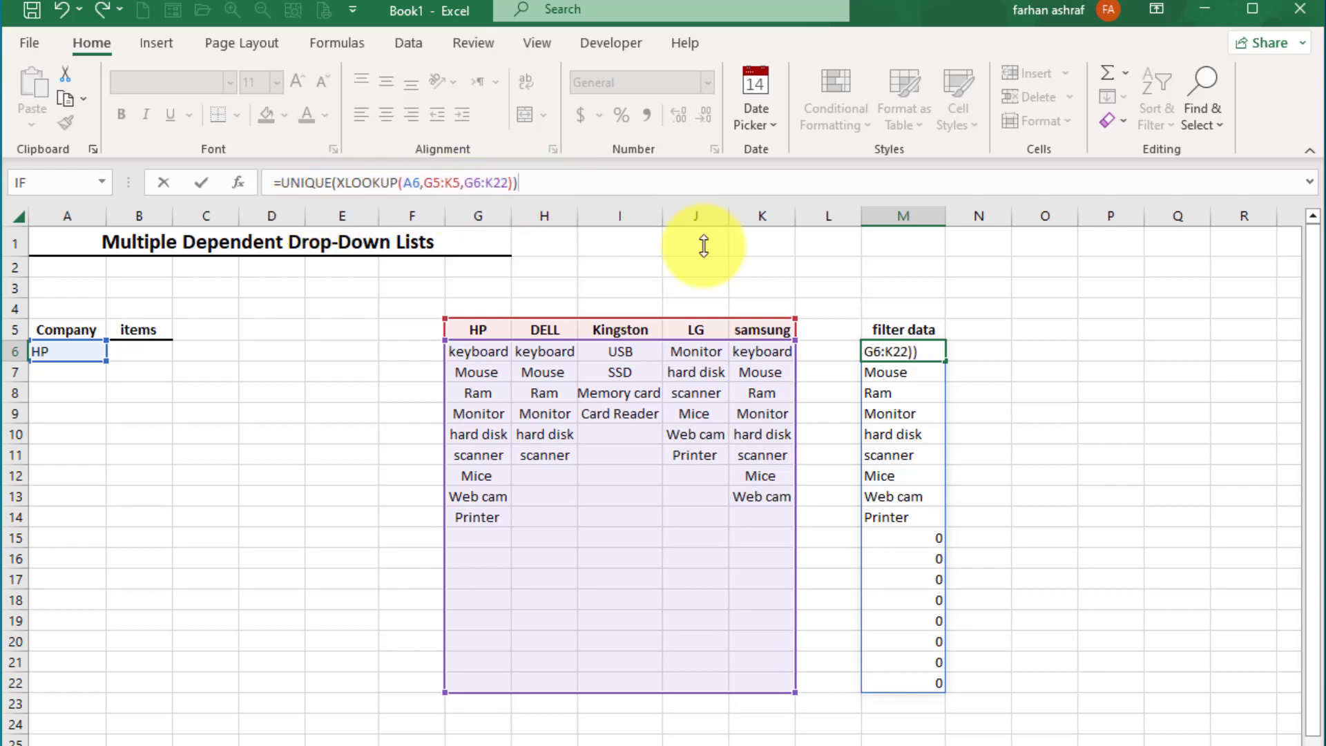
Set the Exactly_once argument of the UNIQUE function in M6 to TRUE through its function arguments
{"action": "left_click", "coordinate": [304, 182]}
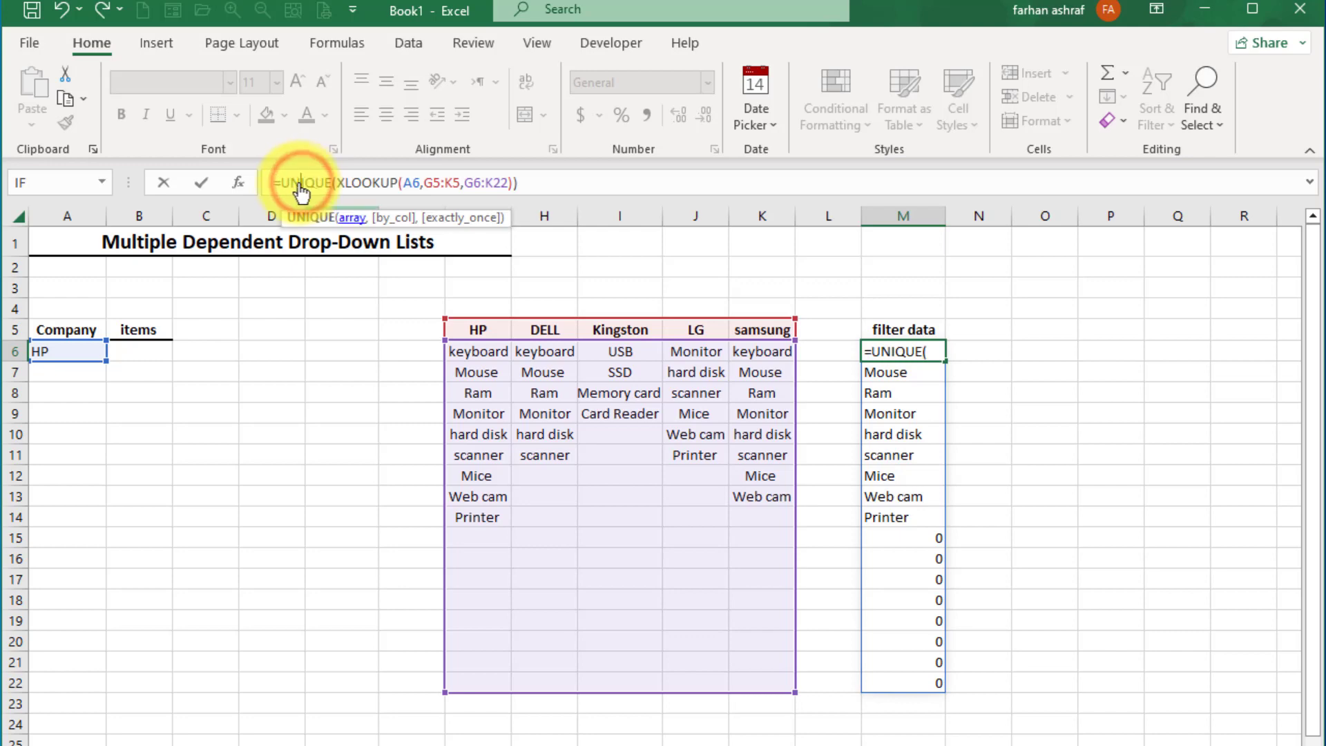
{"action": "left_click", "coordinate": [239, 183]}
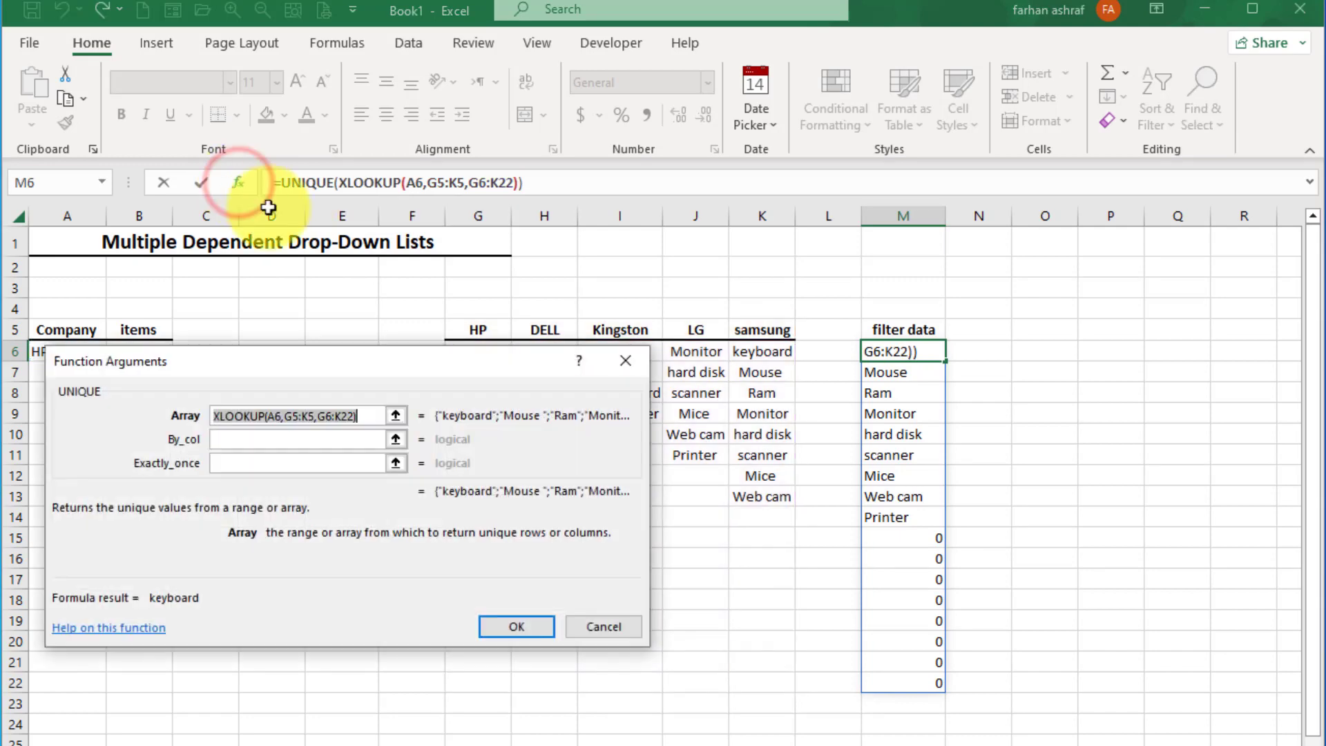
{"action": "left_click_drag", "start_coordinate": [448, 357], "coordinate": [786, 487]}
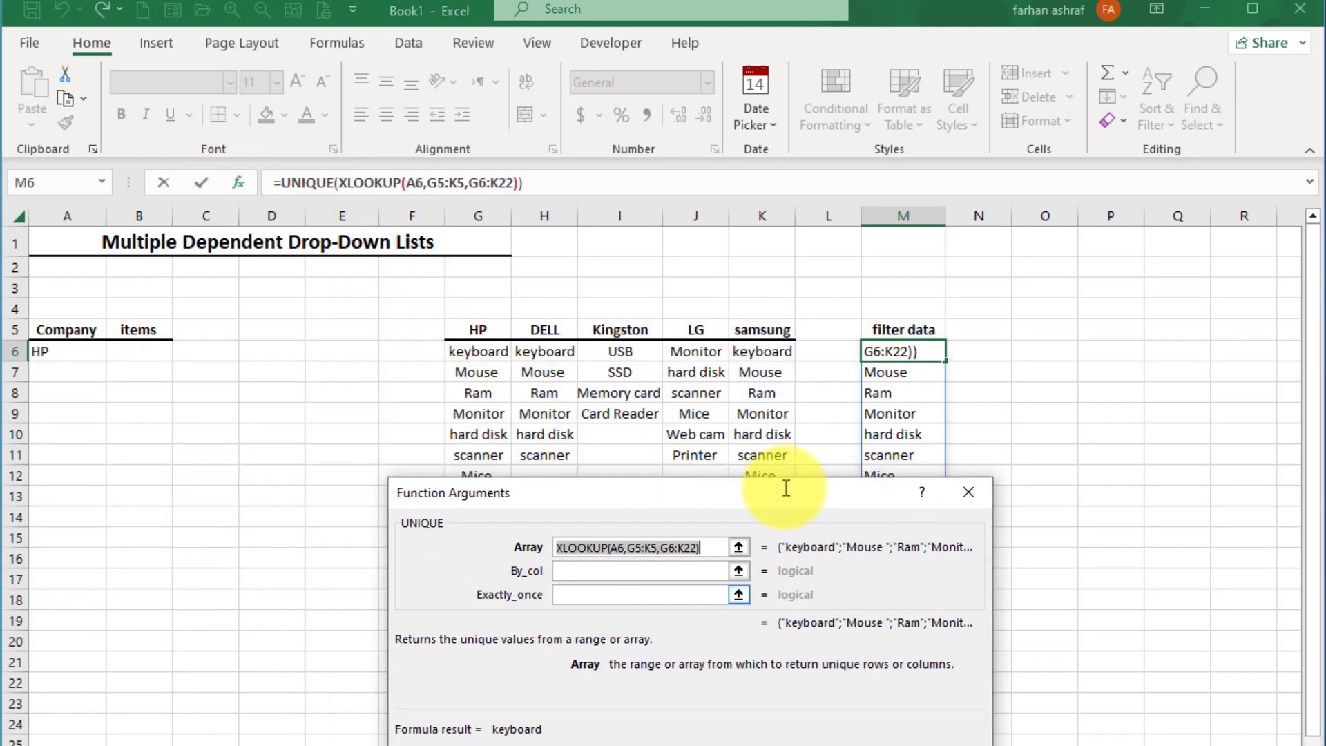
{"action": "left_click", "coordinate": [738, 491]}
{"action": "left_click_drag", "start_coordinate": [739, 492], "coordinate": [901, 102]}
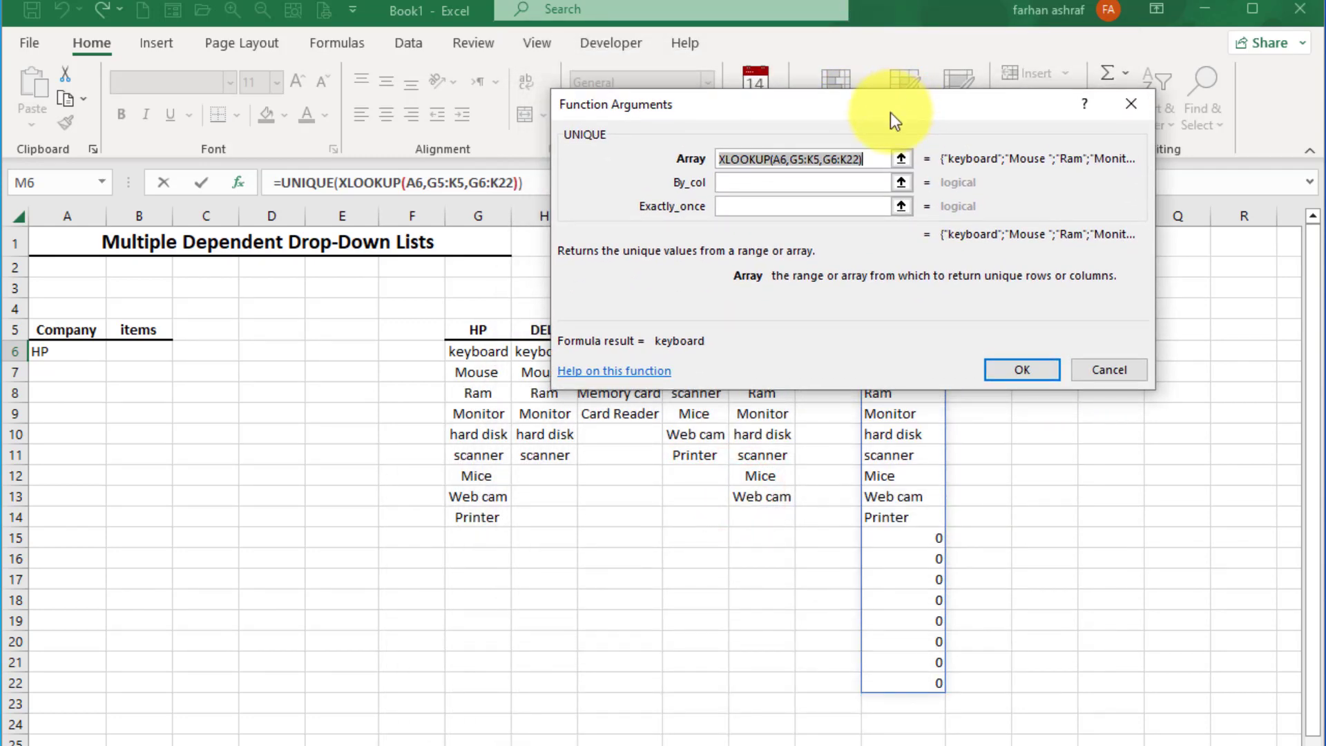
{"action": "left_click_drag", "start_coordinate": [890, 112], "coordinate": [926, 47]}
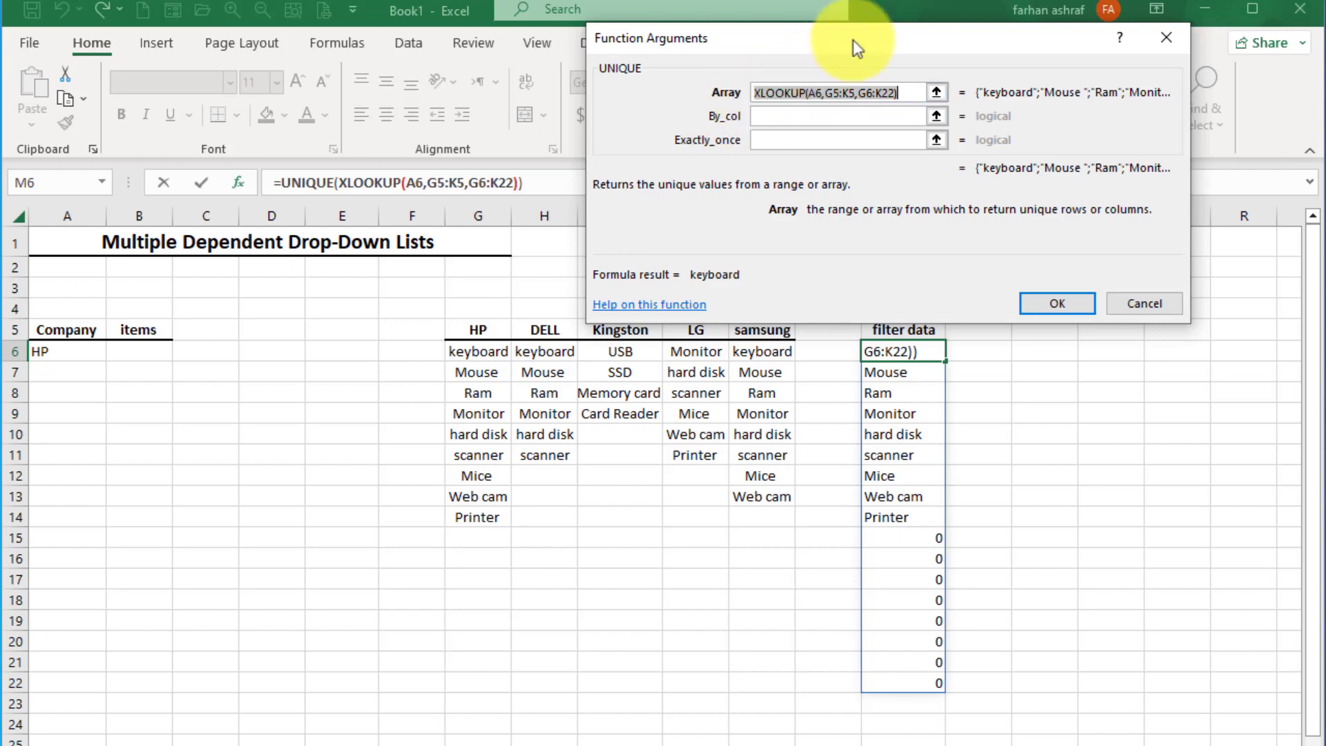
{"action": "left_click_drag", "start_coordinate": [852, 40], "coordinate": [856, 74]}
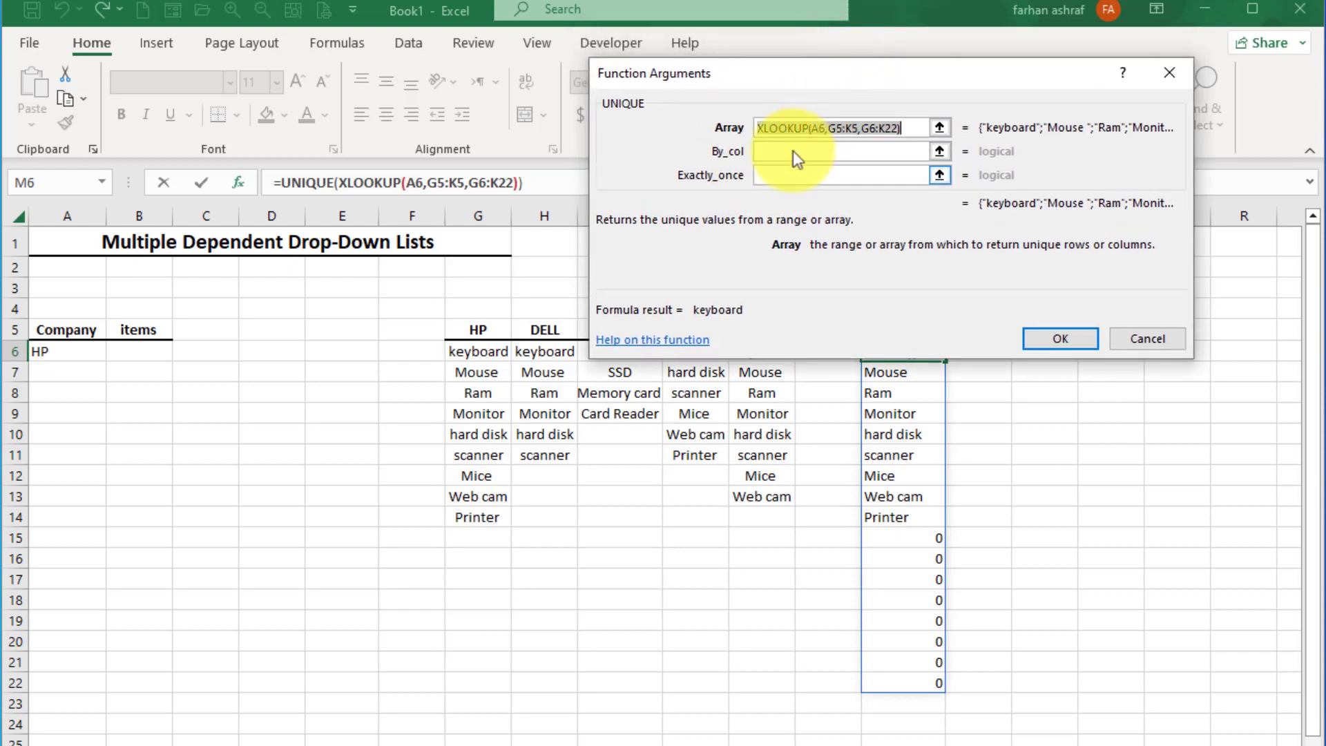
{"action": "left_click", "coordinate": [776, 174]}
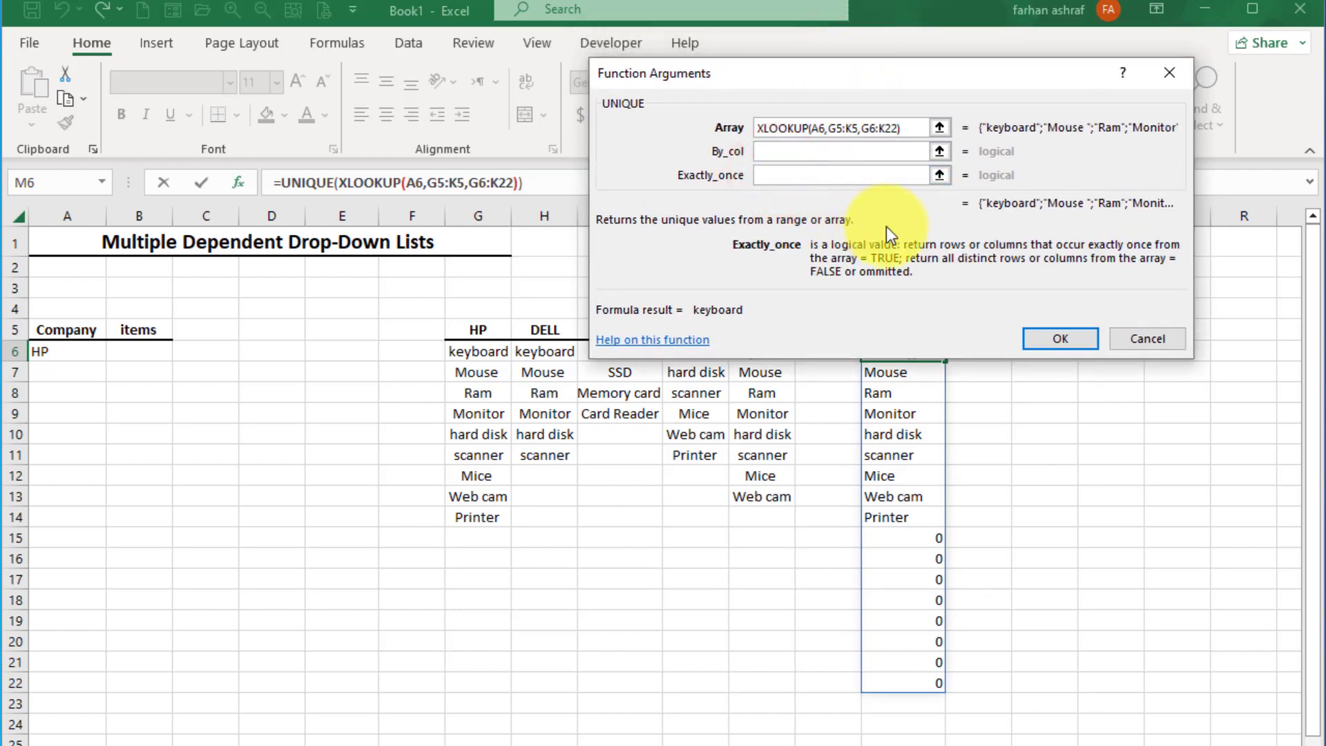
{"action": "type", "text": "true"}
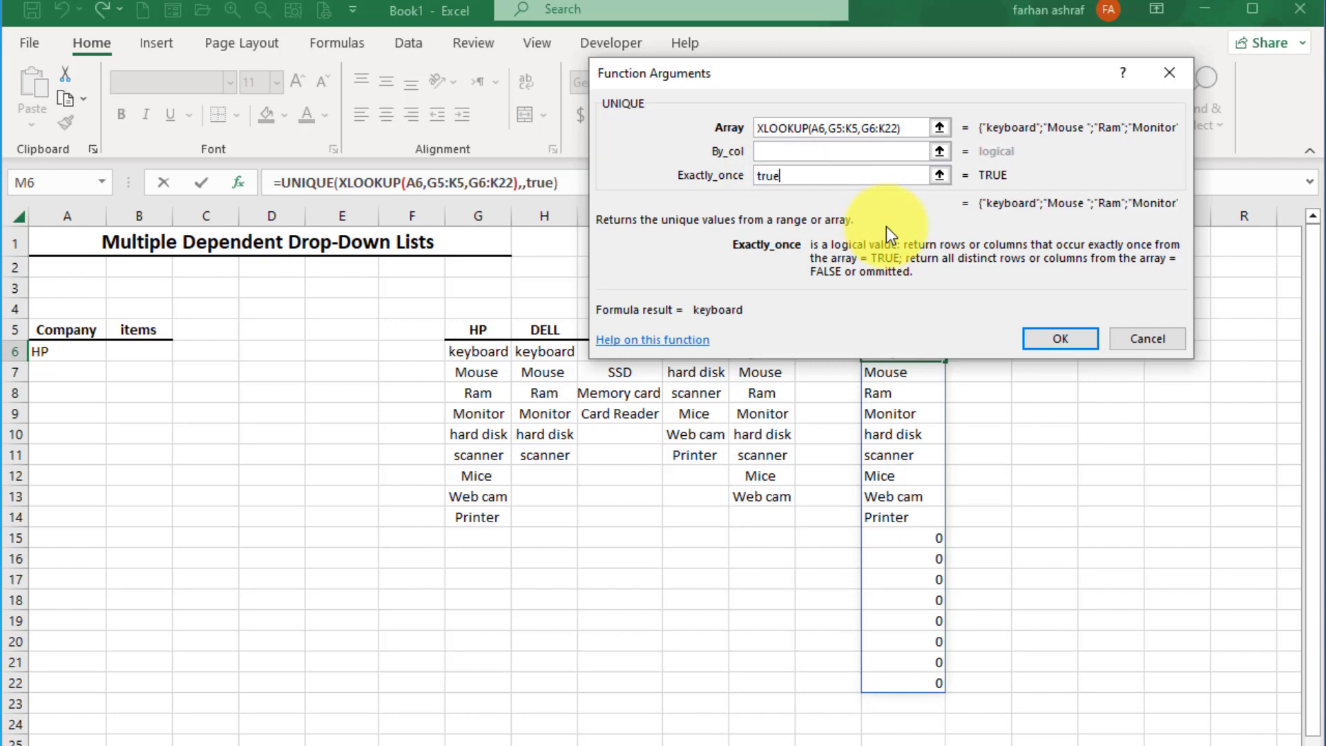
{"action": "left_click", "coordinate": [1058, 339]}
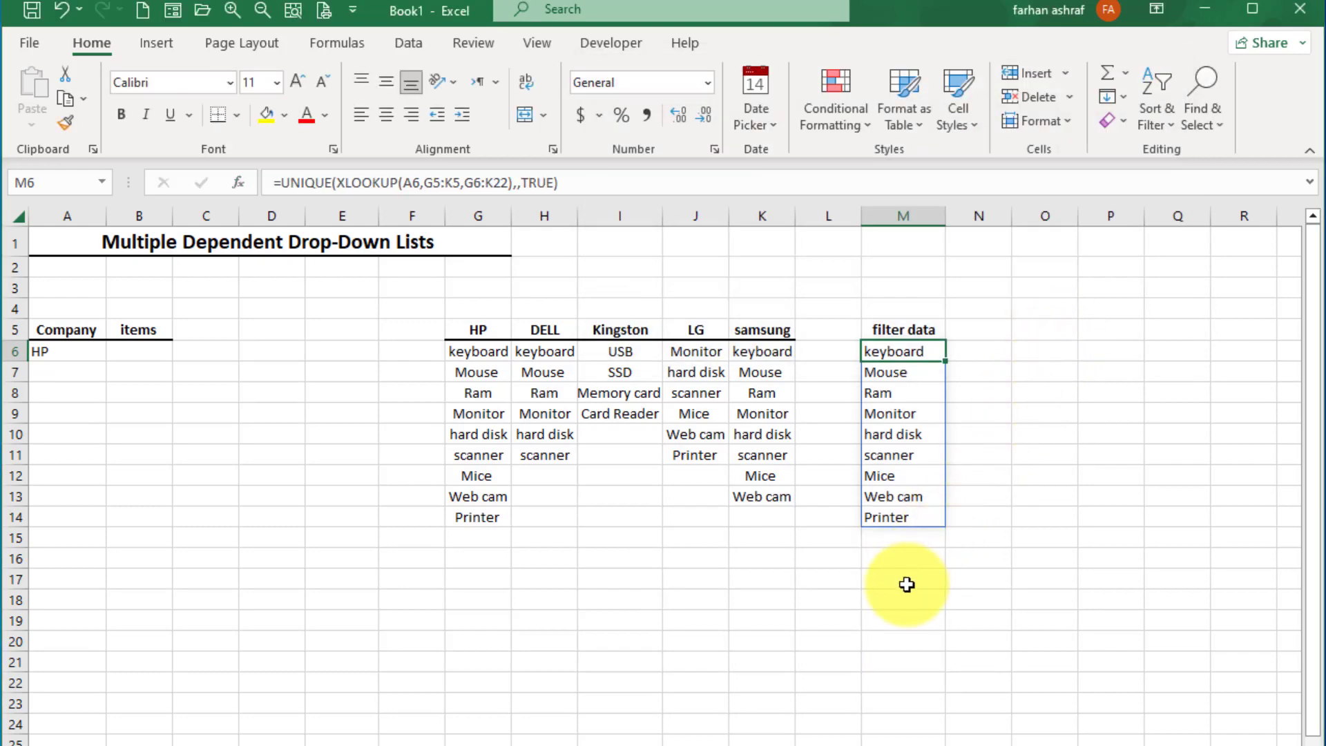
Review the cells below the filter data list and the choices in the B6 items drop-down
{"action": "left_click_drag", "start_coordinate": [912, 541], "coordinate": [936, 698]}
{"action": "left_click", "coordinate": [1042, 617]}
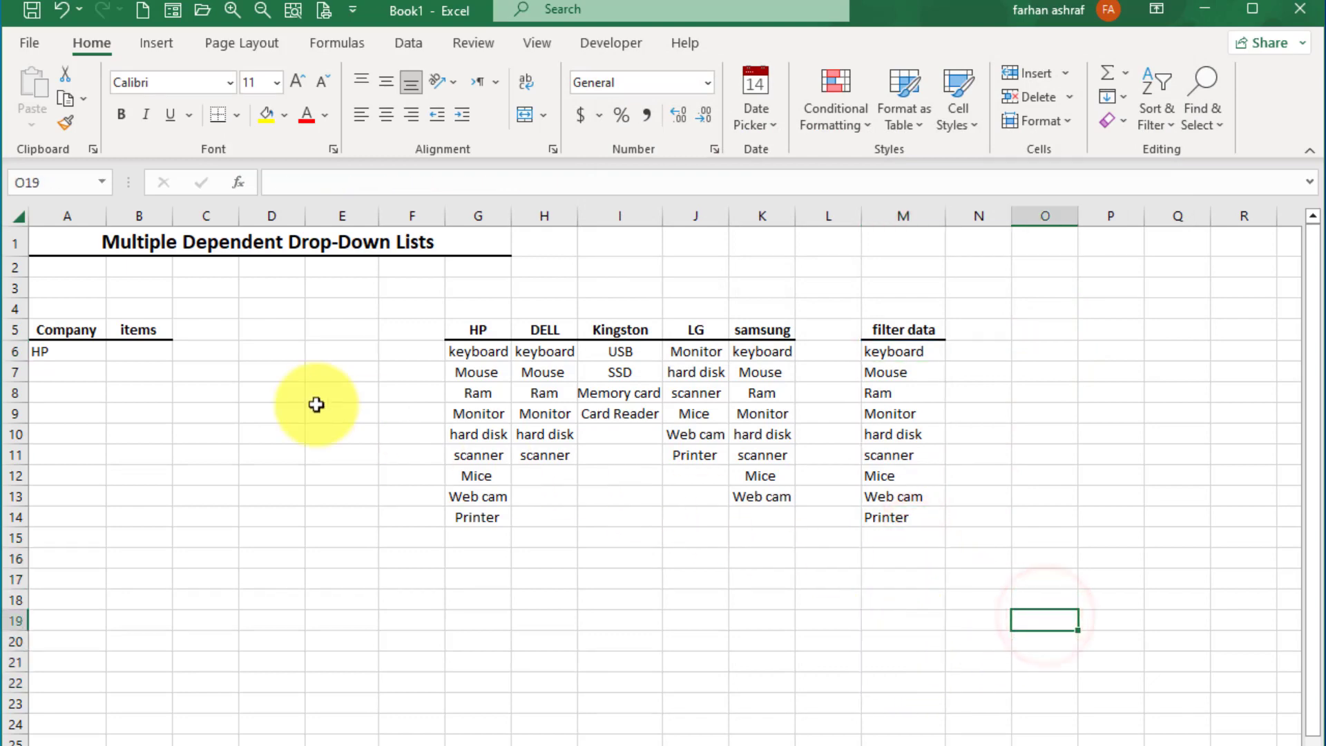
{"action": "left_click", "coordinate": [145, 352]}
{"action": "left_click", "coordinate": [181, 352]}
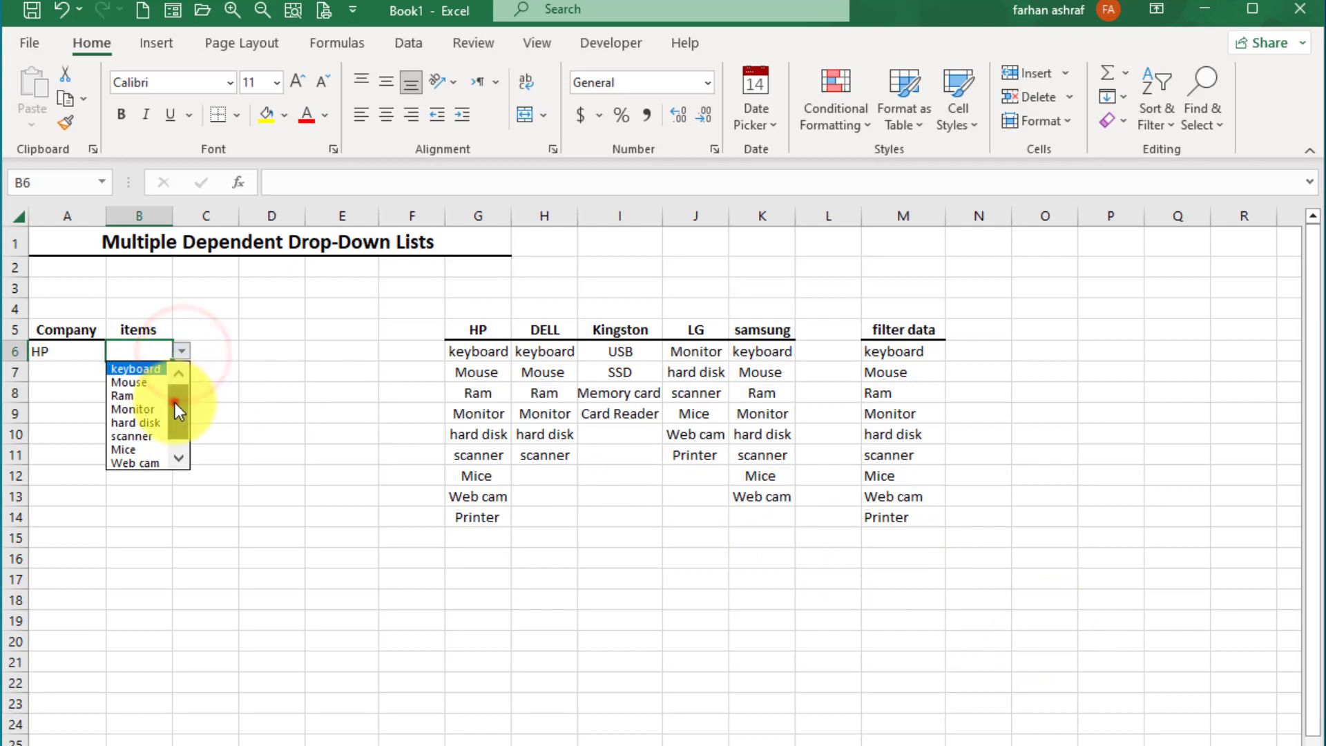
{"action": "mouse_move", "coordinate": [176, 403]}
{"action": "left_mouse_down"}
{"action": "mouse_move", "coordinate": [177, 454]}
{"action": "mouse_move", "coordinate": [189, 383]}
{"action": "left_mouse_up"}
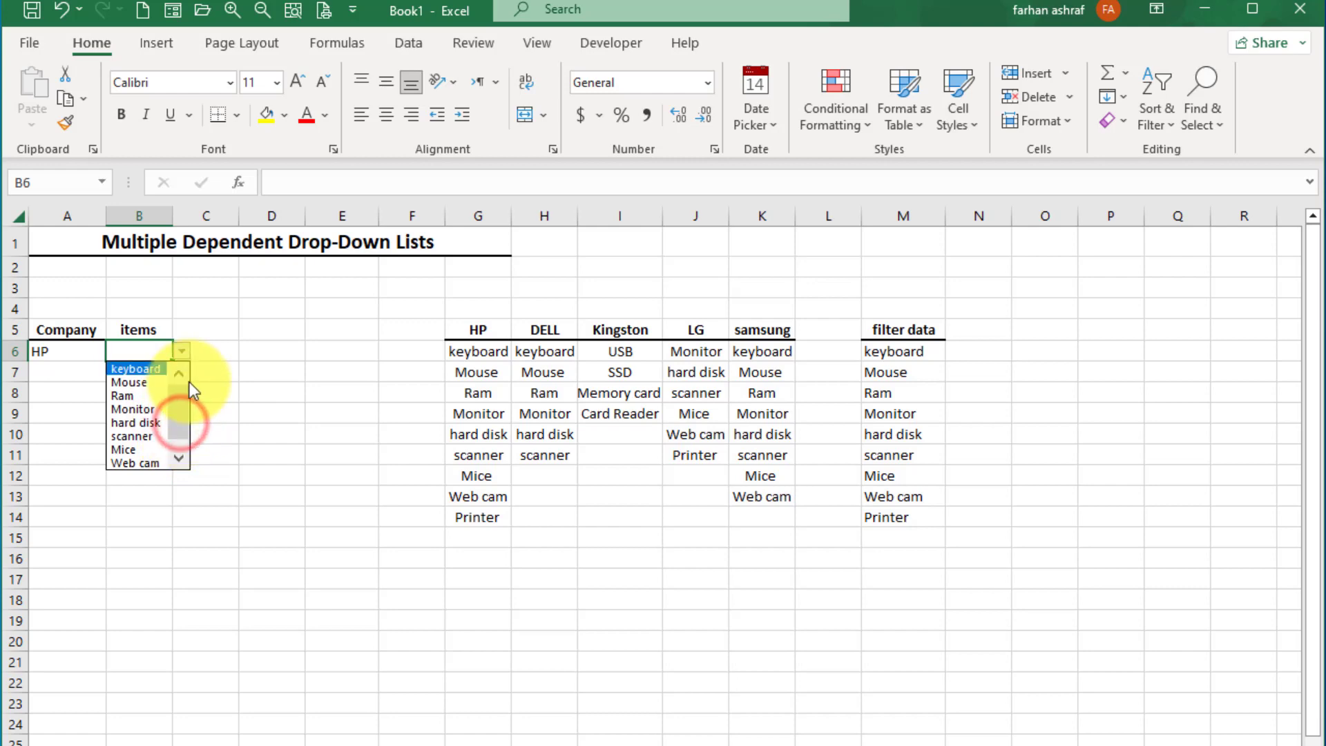
{"action": "left_click", "coordinate": [222, 431]}
Compare the items drop-down in B6 for company HP with the HP source list in G6:G14
{"action": "left_click", "coordinate": [88, 356]}
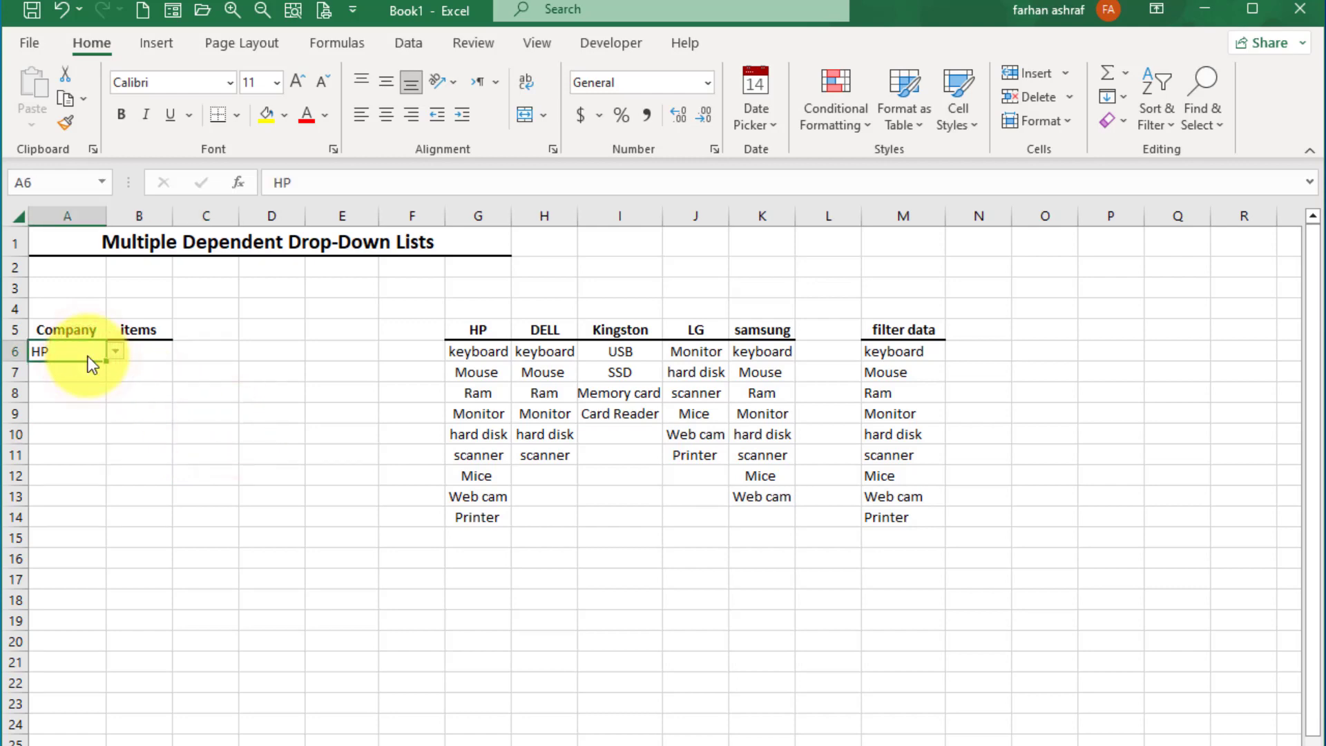
{"action": "left_click", "coordinate": [263, 411]}
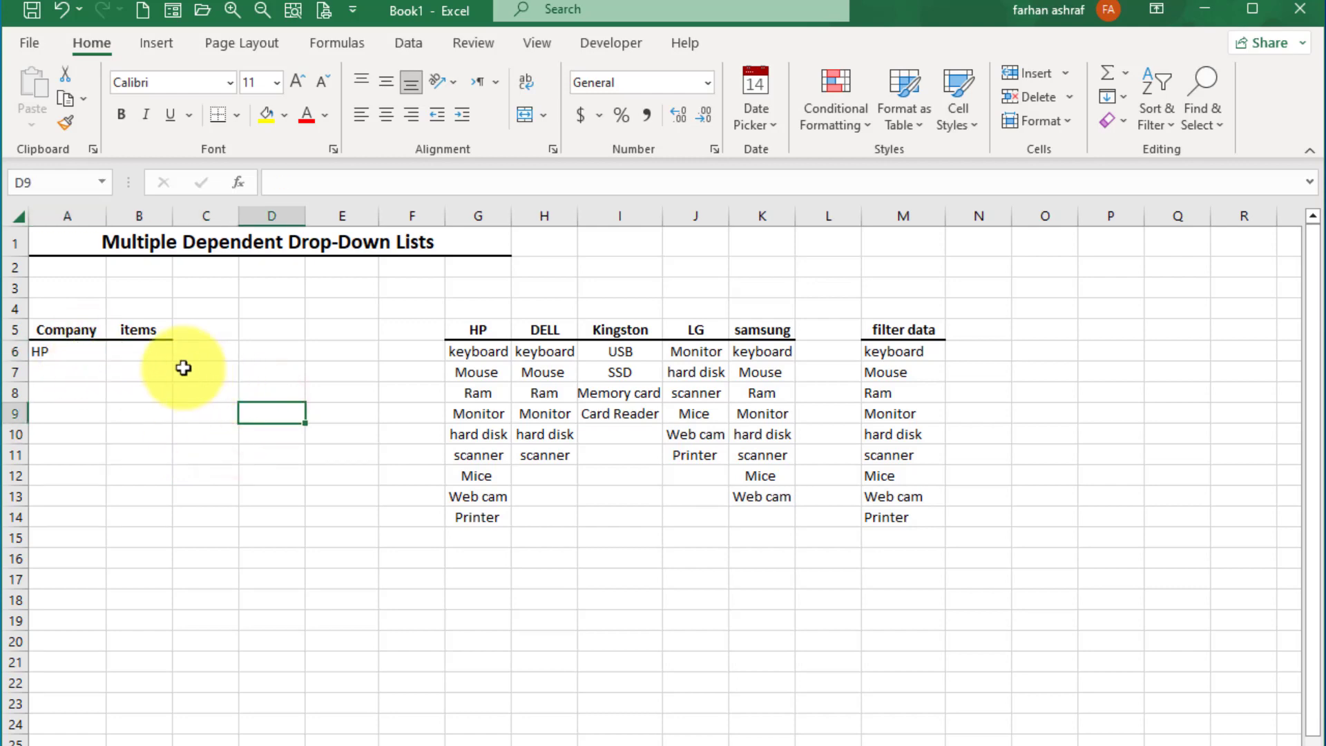
{"action": "left_click", "coordinate": [155, 350]}
{"action": "left_click", "coordinate": [182, 351]}
{"action": "left_click_drag", "start_coordinate": [184, 397], "coordinate": [185, 453]}
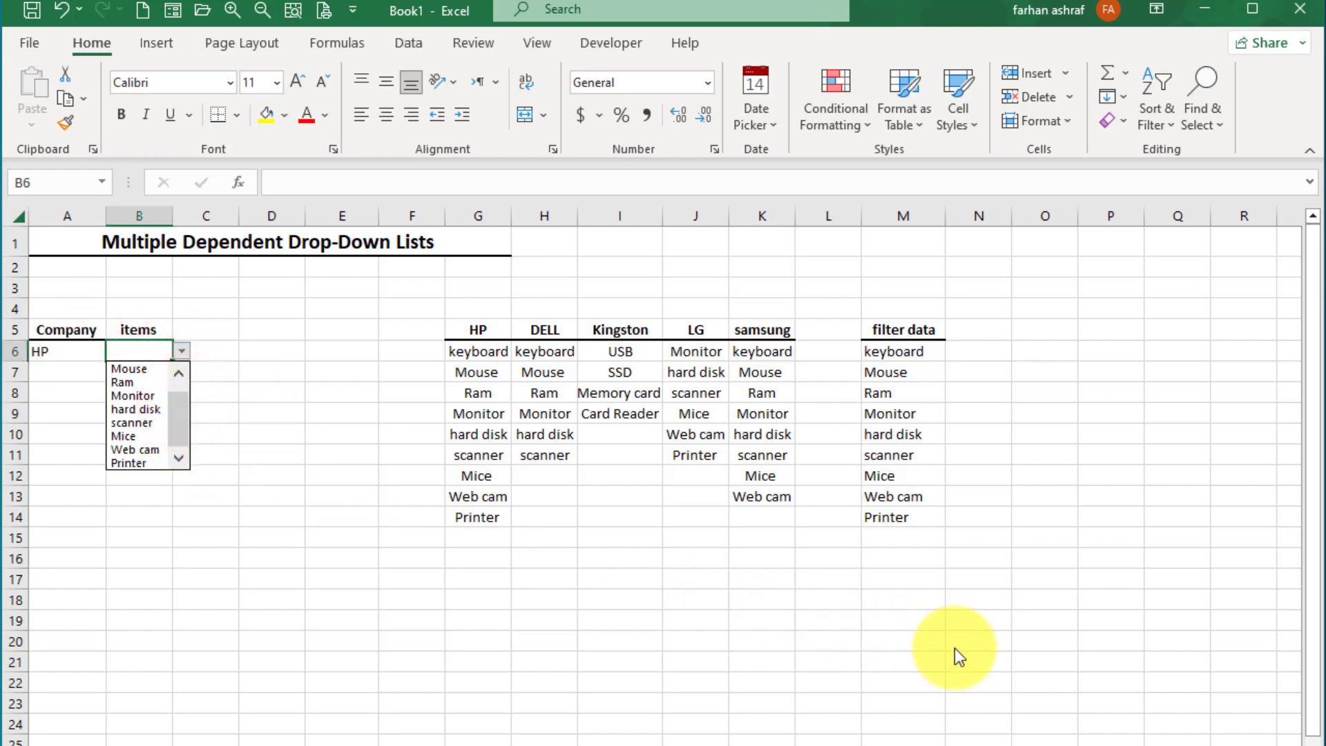
{"action": "left_click", "coordinate": [879, 589]}
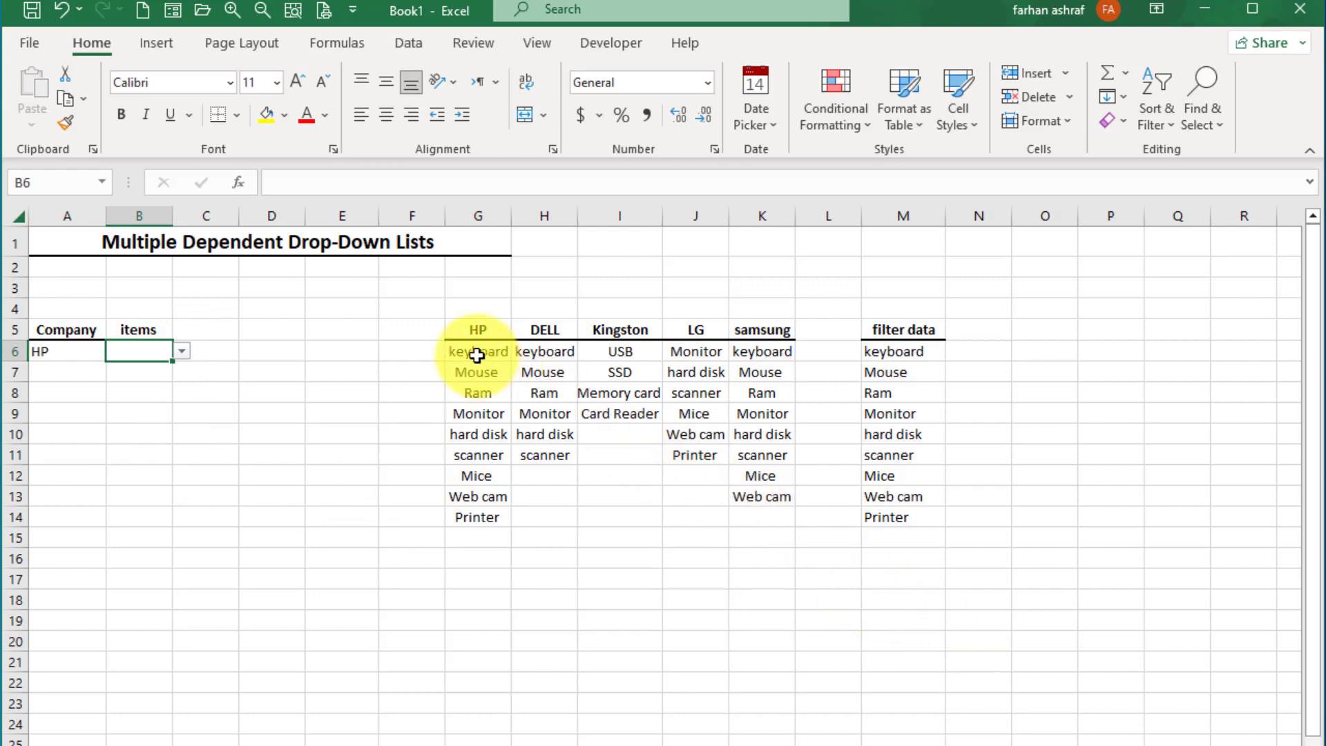
{"action": "left_click_drag", "start_coordinate": [477, 355], "coordinate": [488, 516]}
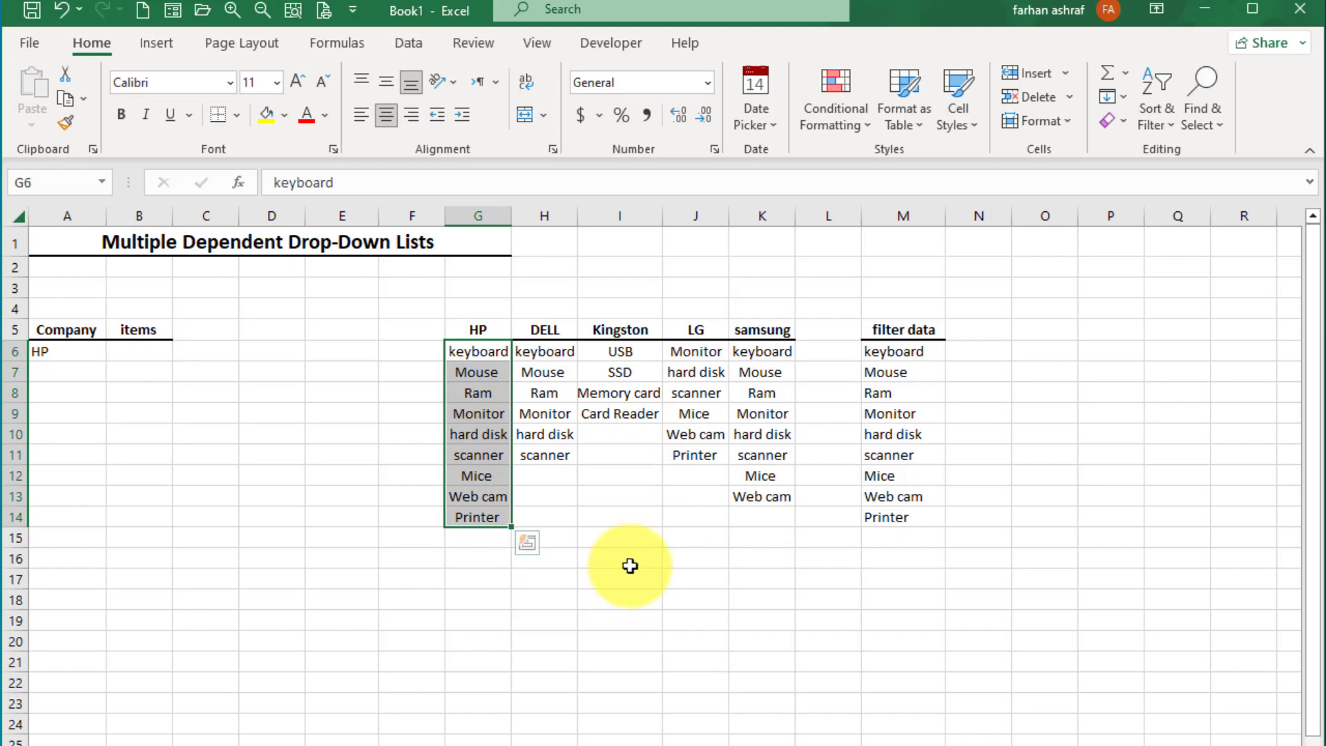
Wrap the M6 formula in a SORT function, giving =SORT(UNIQUE(XLOOKUP(A6,G5:K5,G6:K22),,TRUE))
{"action": "left_click", "coordinate": [908, 353]}
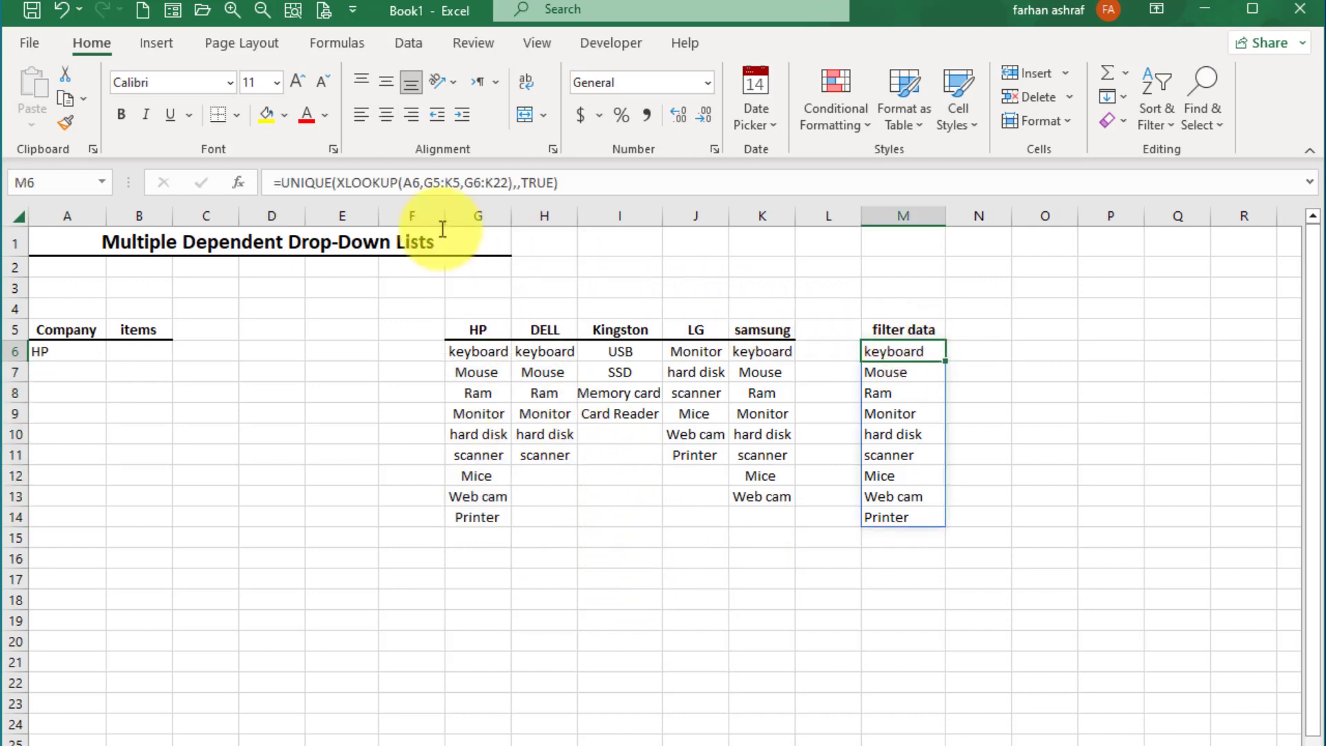
{"action": "left_click", "coordinate": [278, 182]}
{"action": "type", "text": "sor"}
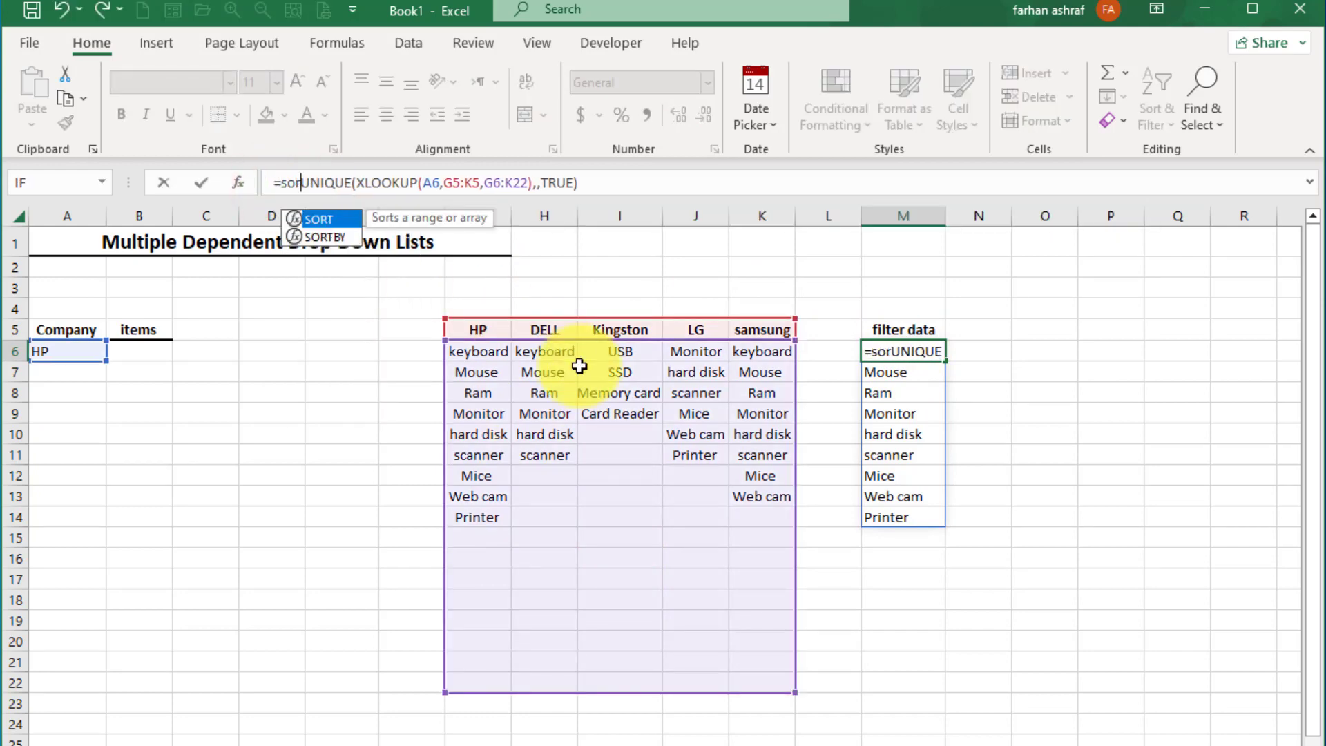
{"action": "double_click", "coordinate": [322, 219]}
{"action": "left_click", "coordinate": [614, 182]}
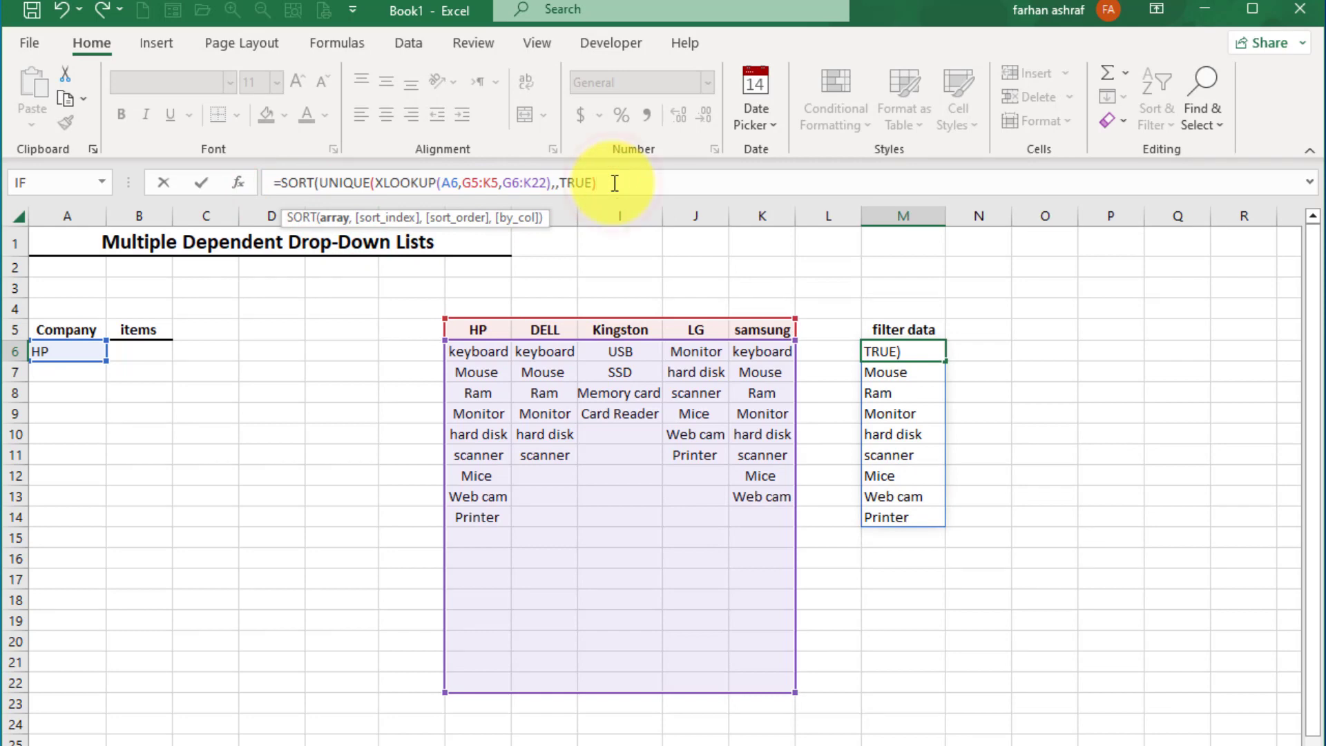
{"action": "type", "text": ")"}
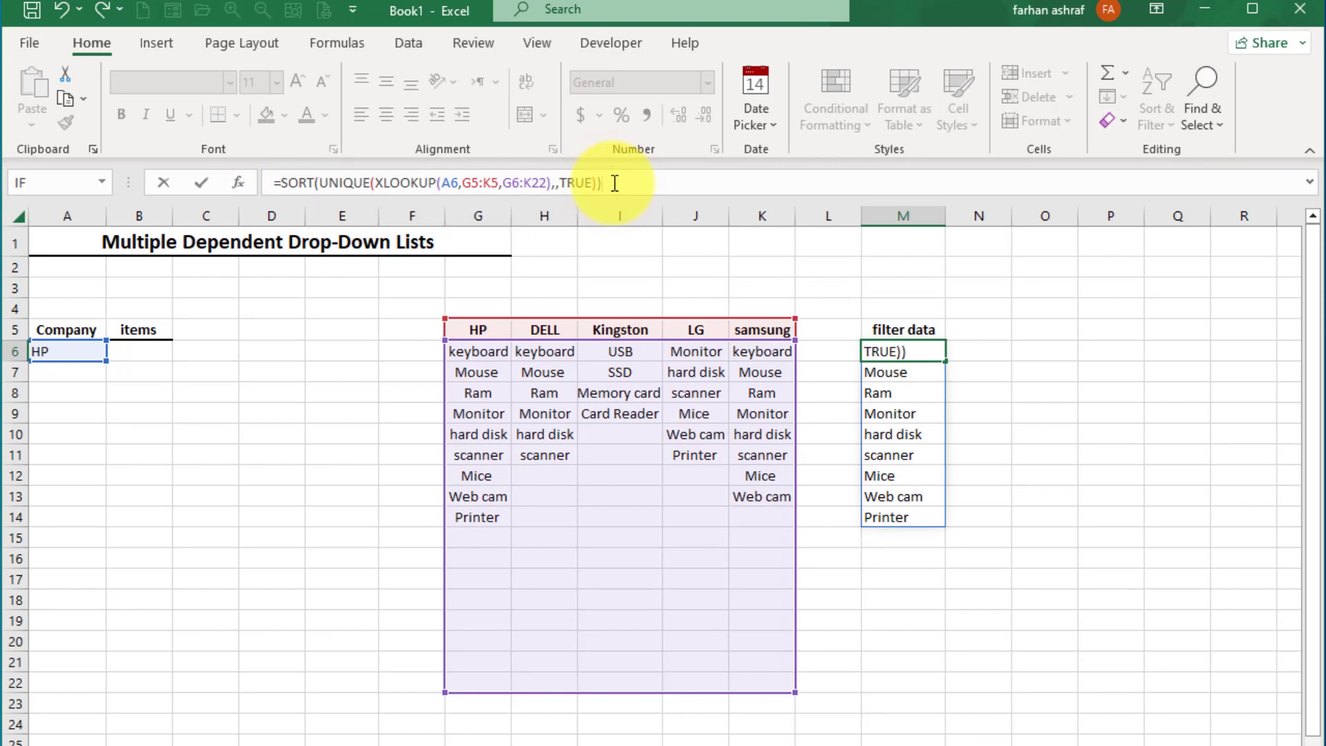
{"action": "key", "text": "Return"}
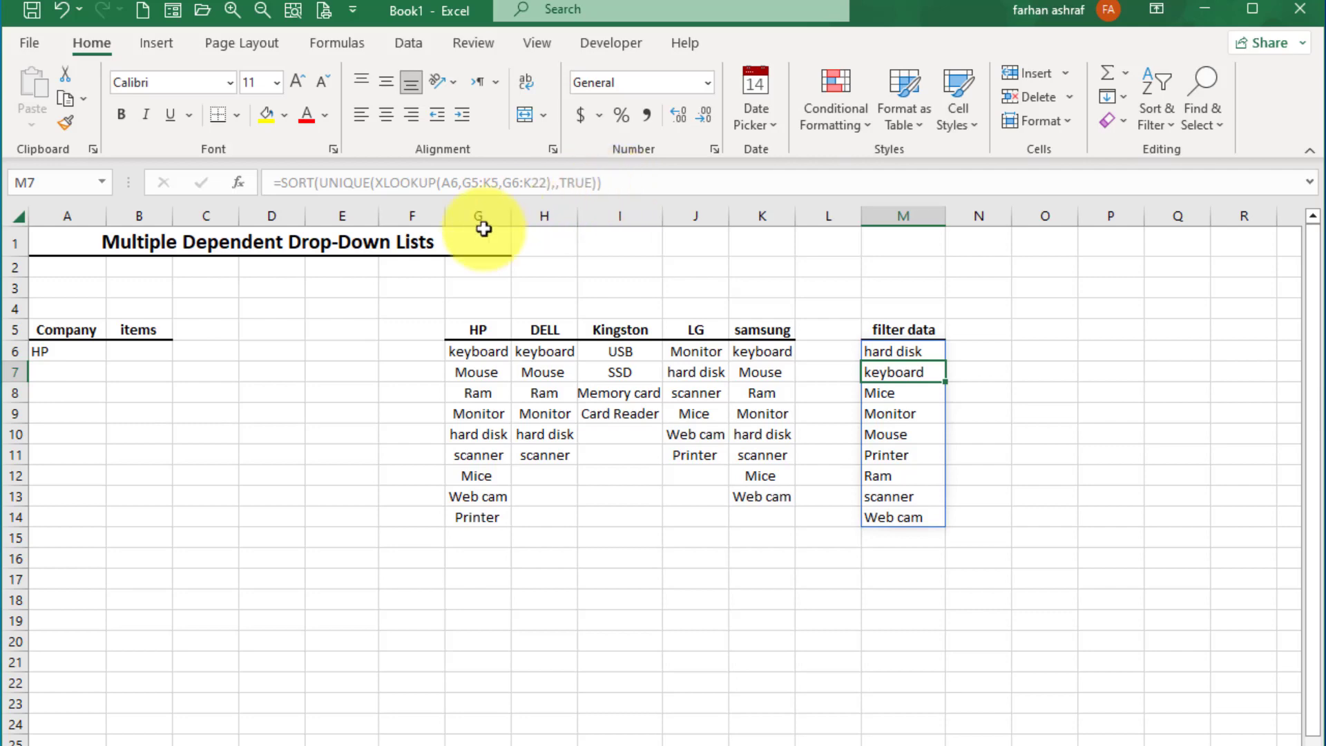
Check the order of choices in the B6 drop-down against the filter data in M6:M14
{"action": "left_click", "coordinate": [134, 354]}
{"action": "left_click", "coordinate": [179, 353]}
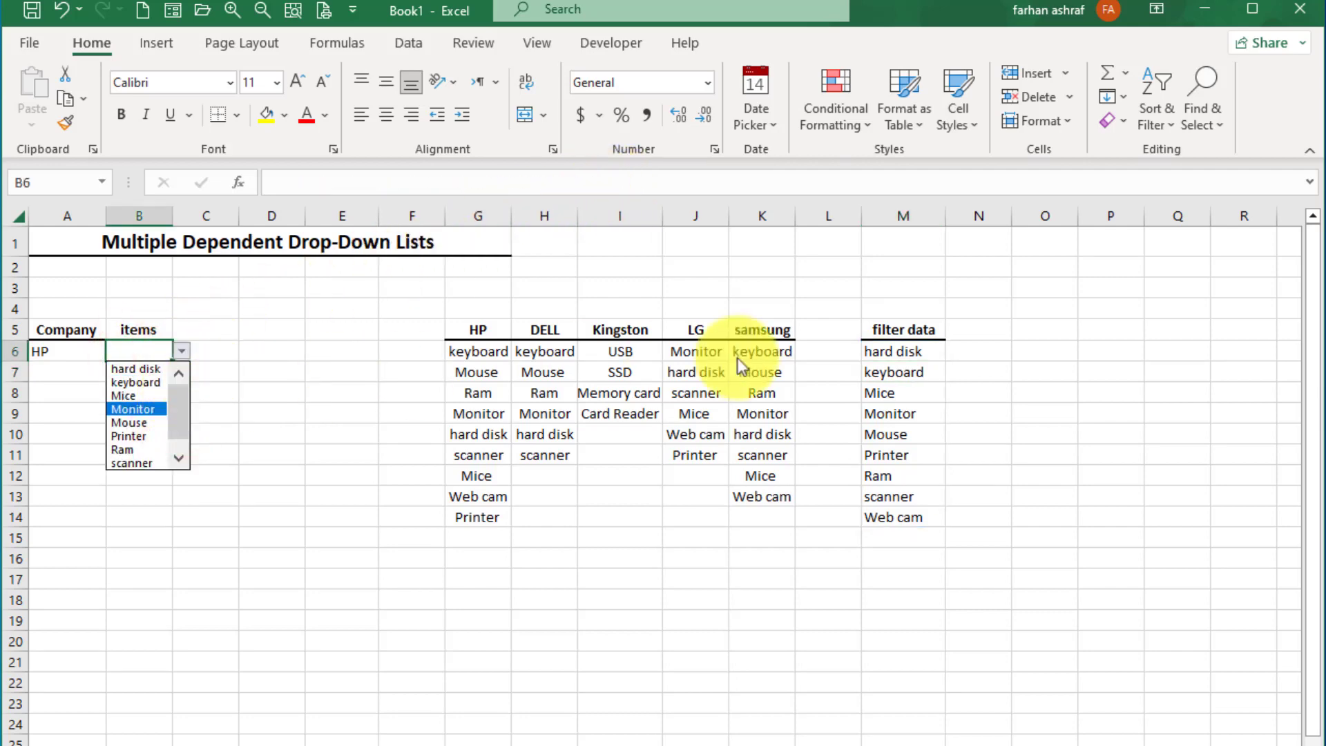
{"action": "left_click", "coordinate": [896, 351]}
{"action": "left_click_drag", "start_coordinate": [897, 351], "coordinate": [923, 511]}
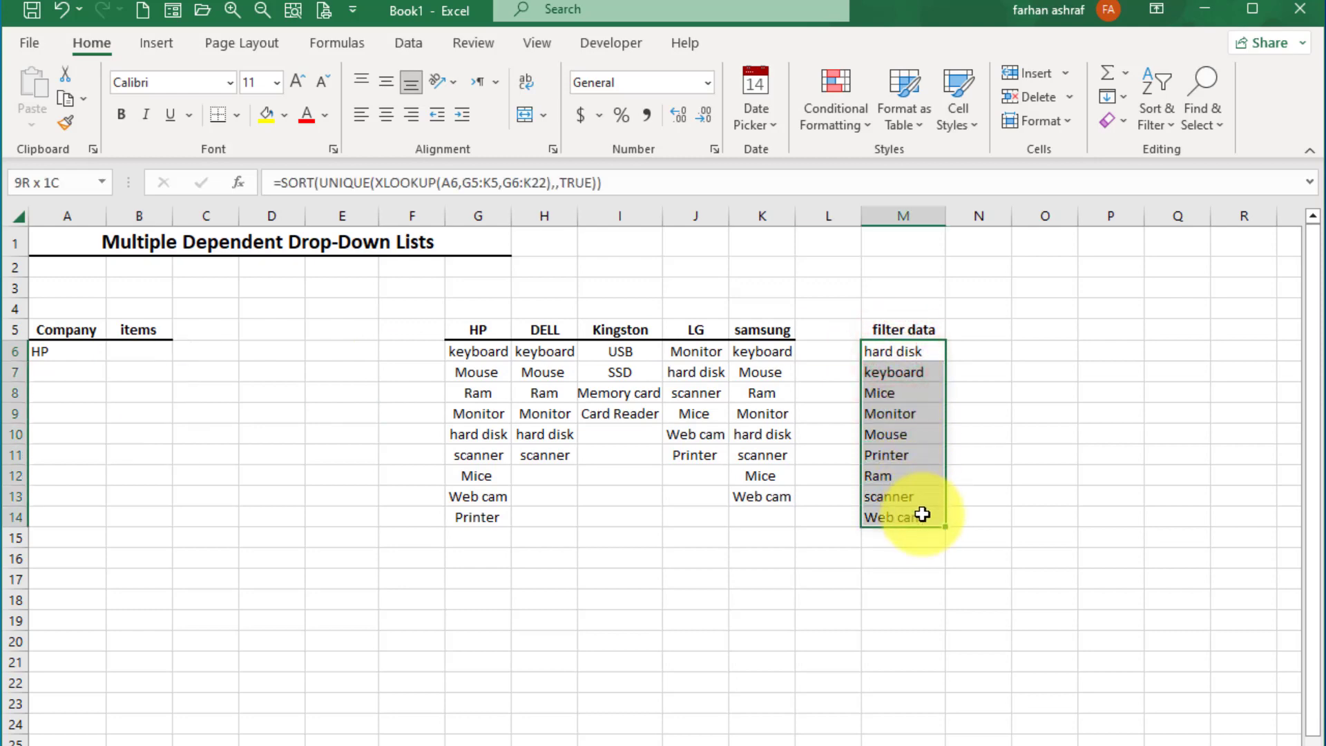
{"action": "left_click", "coordinate": [340, 475]}
Copy only the data validation from A6:B6 to the cells A7:B19
{"action": "left_click", "coordinate": [131, 350]}
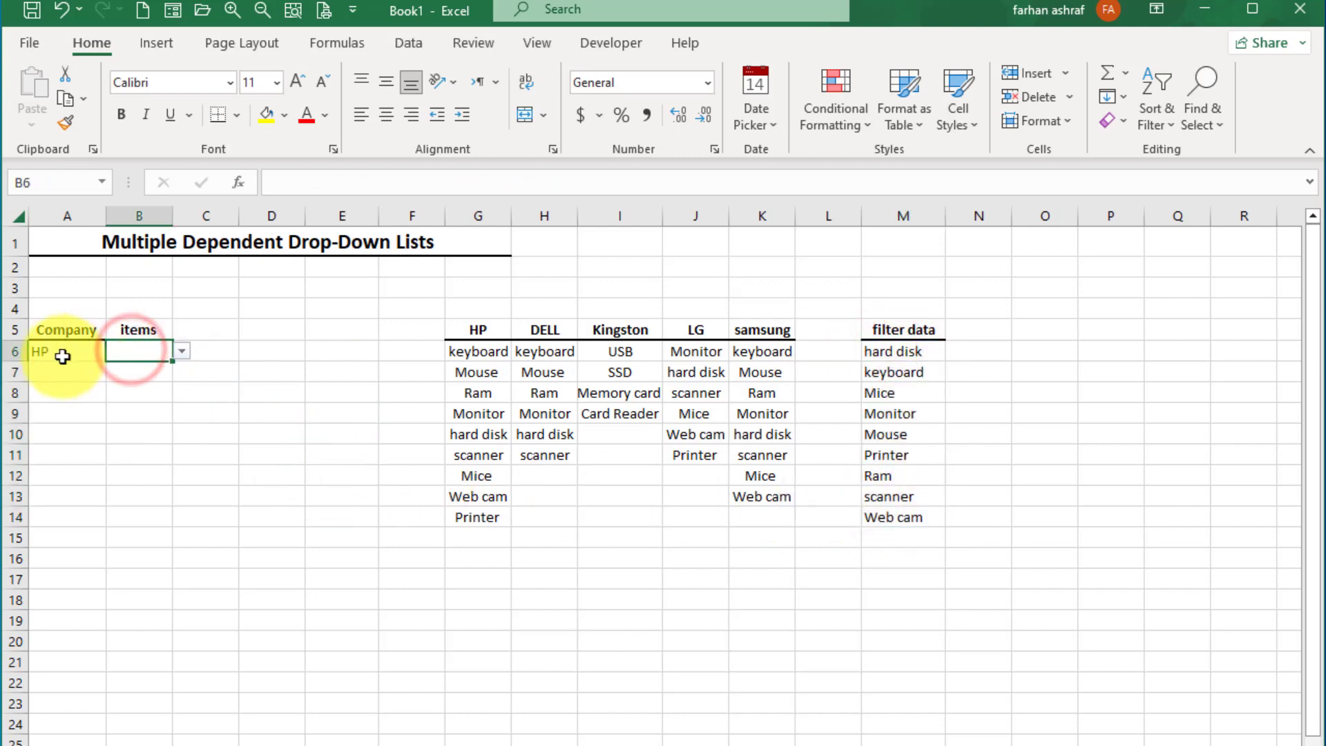
{"action": "left_click_drag", "start_coordinate": [59, 350], "coordinate": [142, 355]}
{"action": "key", "text": "ctrl+c"}
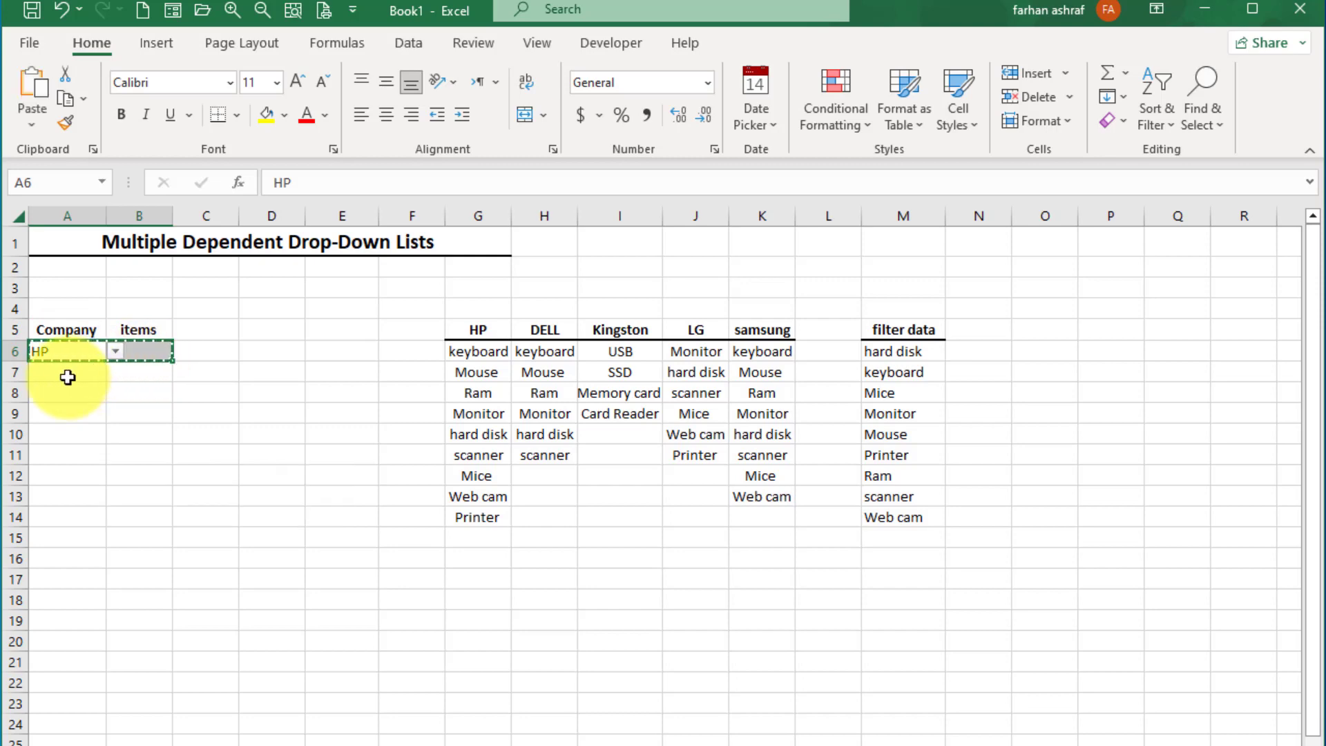
{"action": "left_click_drag", "start_coordinate": [65, 376], "coordinate": [148, 621]}
{"action": "left_click", "coordinate": [33, 124]}
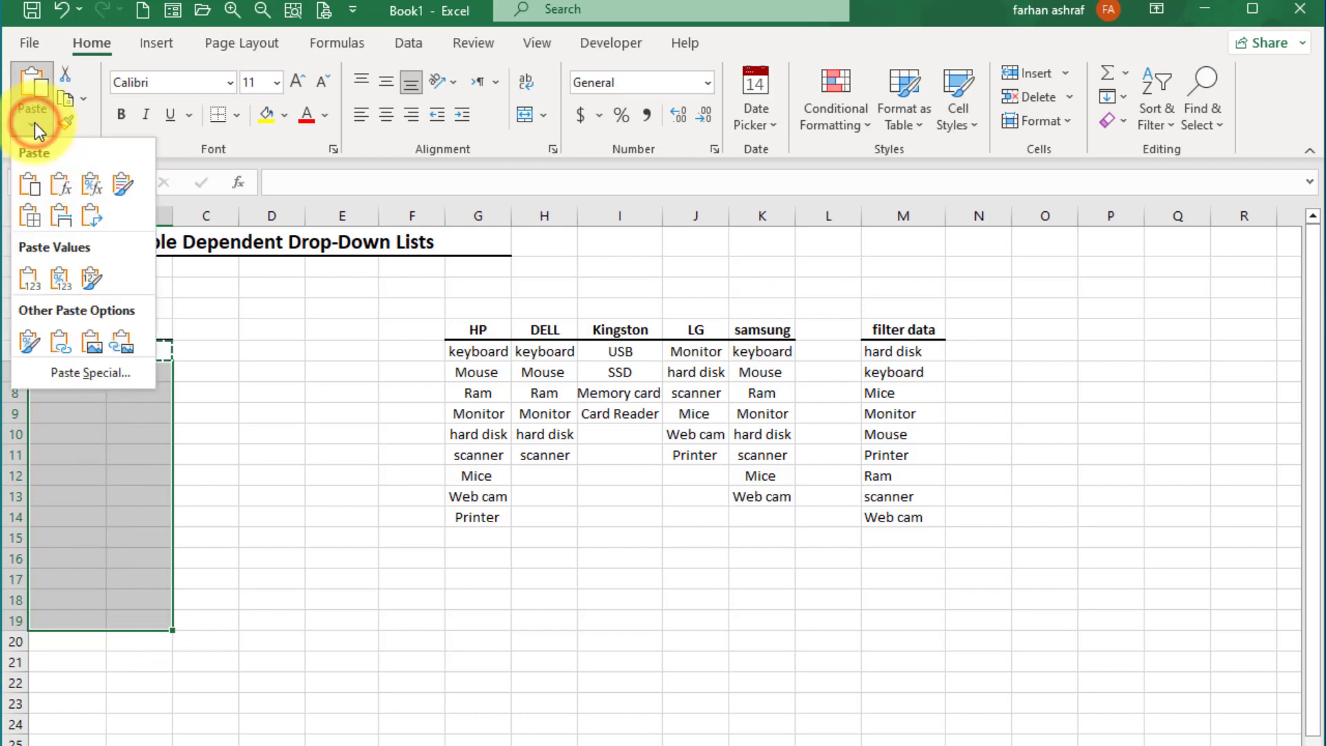
{"action": "left_click", "coordinate": [101, 375]}
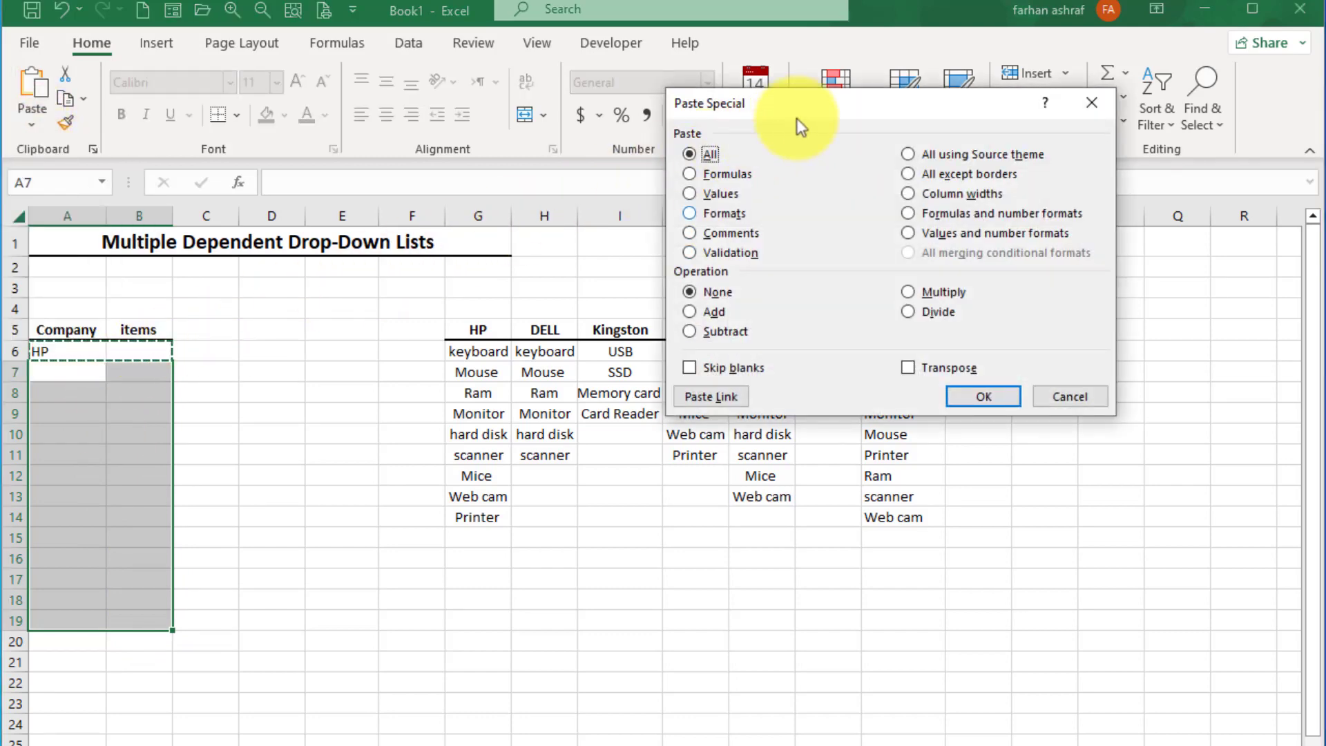
{"action": "left_click_drag", "start_coordinate": [797, 118], "coordinate": [532, 230]}
{"action": "left_click", "coordinate": [421, 364]}
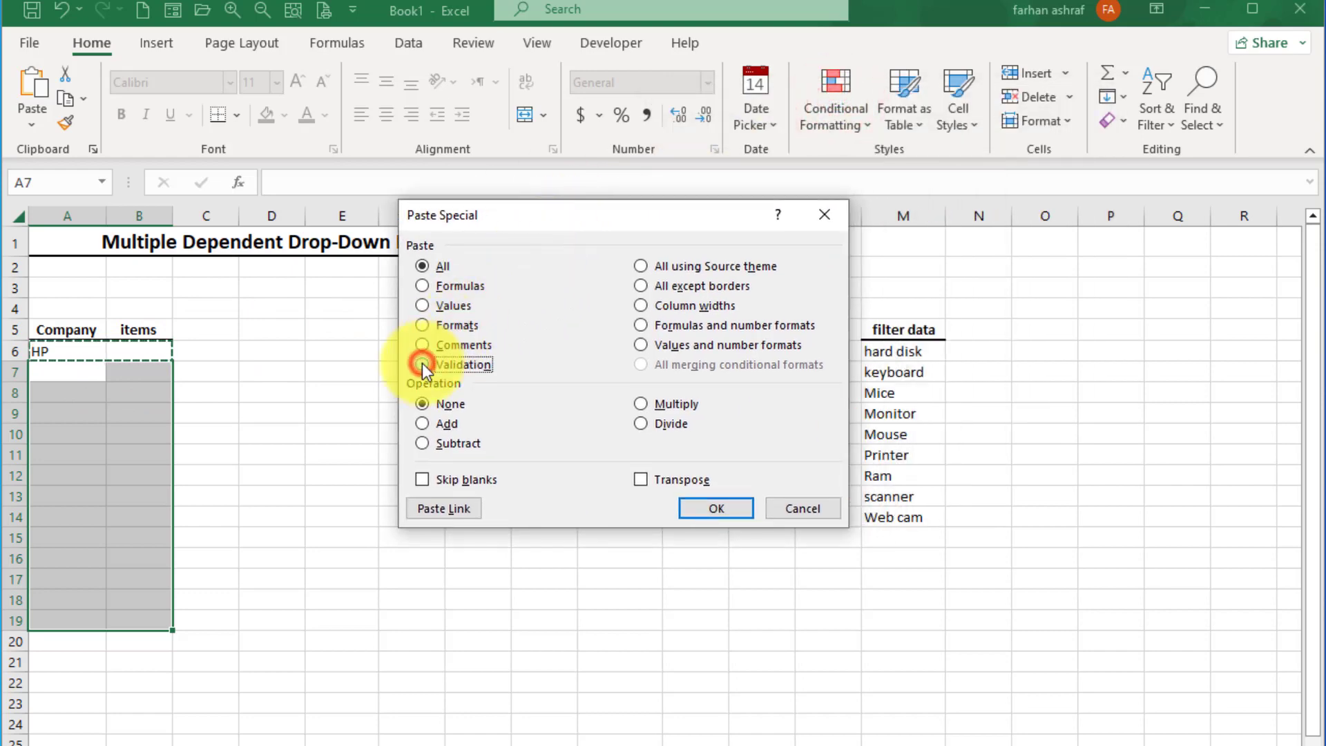
{"action": "left_click", "coordinate": [707, 507]}
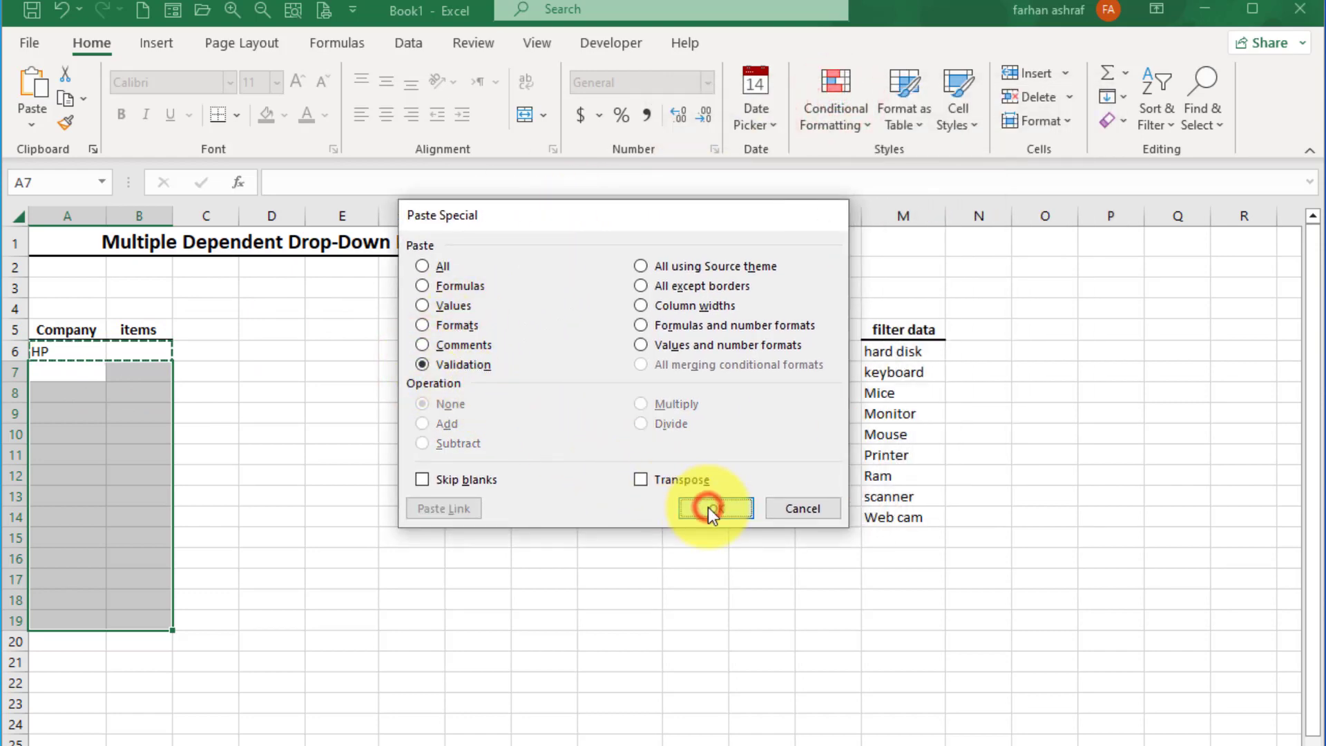
Choose DELL as the company in A7 and keyboard as its item in B7
{"action": "left_click", "coordinate": [71, 376]}
{"action": "left_click", "coordinate": [115, 372]}
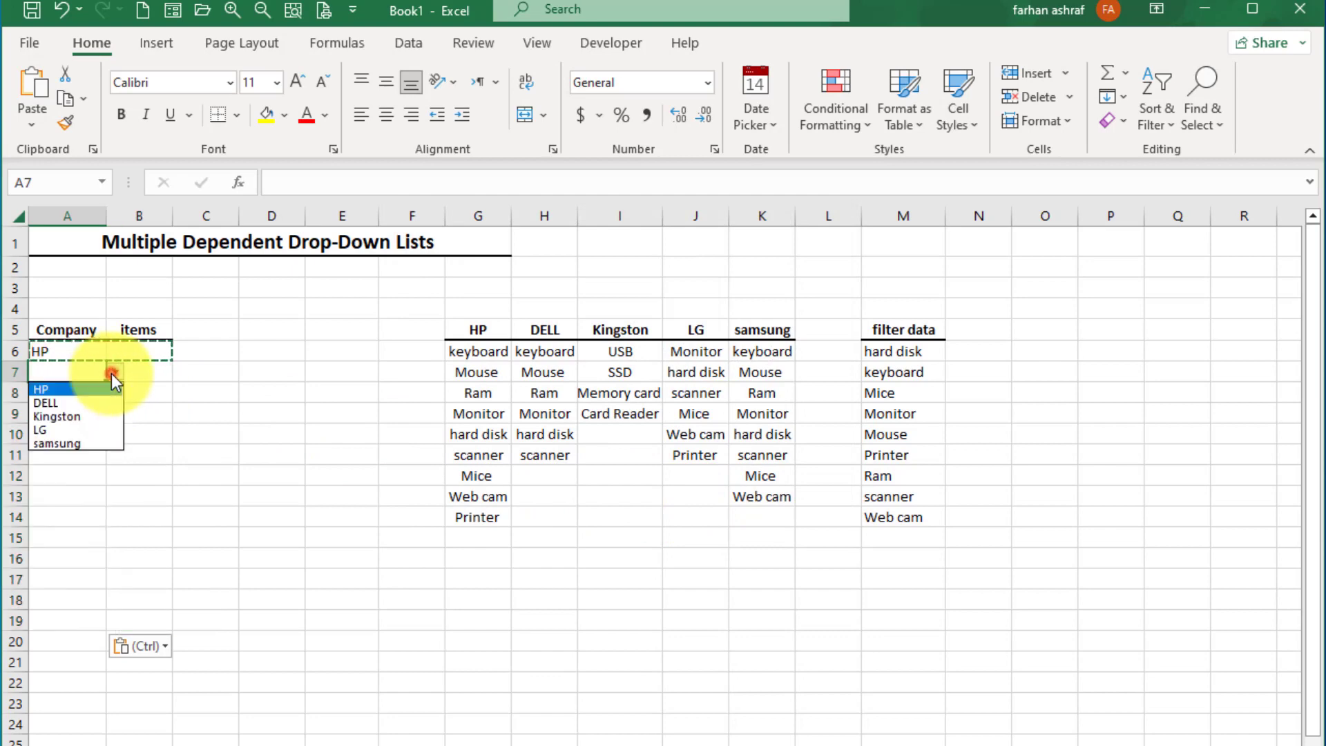
{"action": "left_click", "coordinate": [72, 402]}
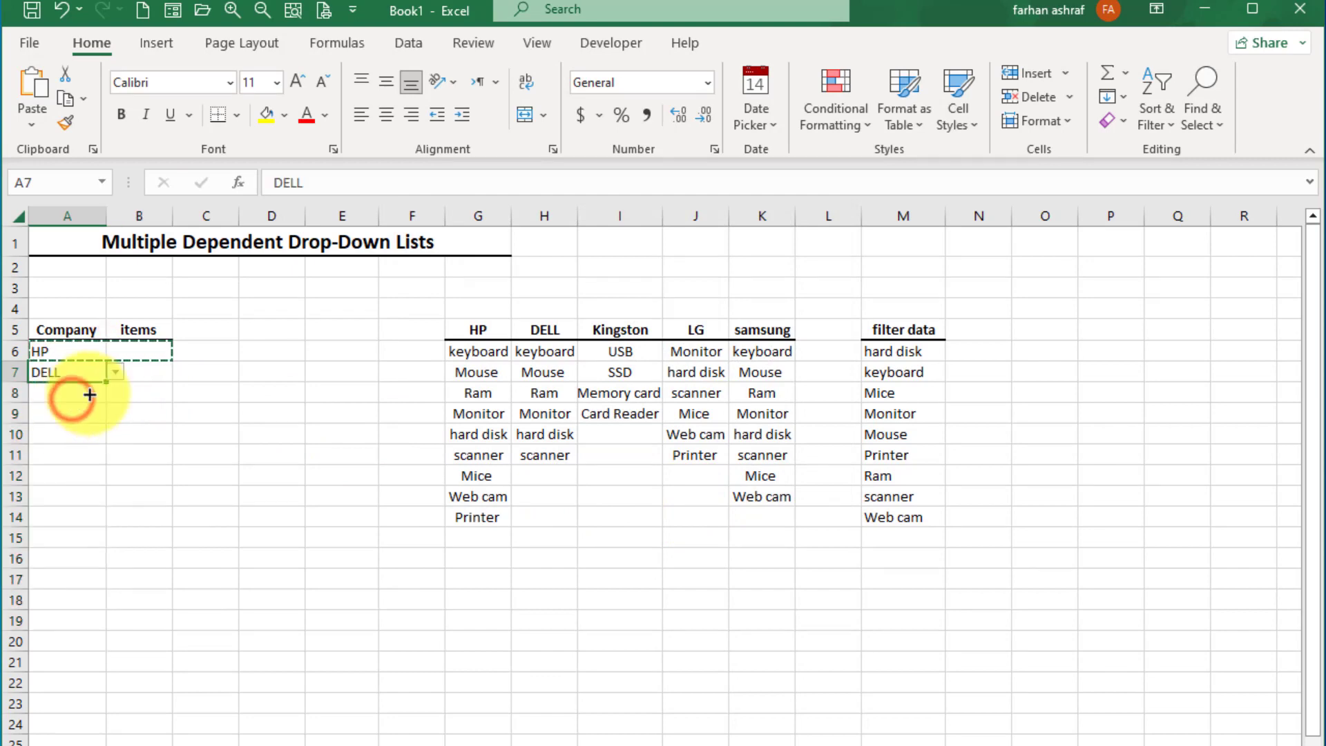
{"action": "left_click", "coordinate": [139, 371]}
{"action": "left_click", "coordinate": [182, 372]}
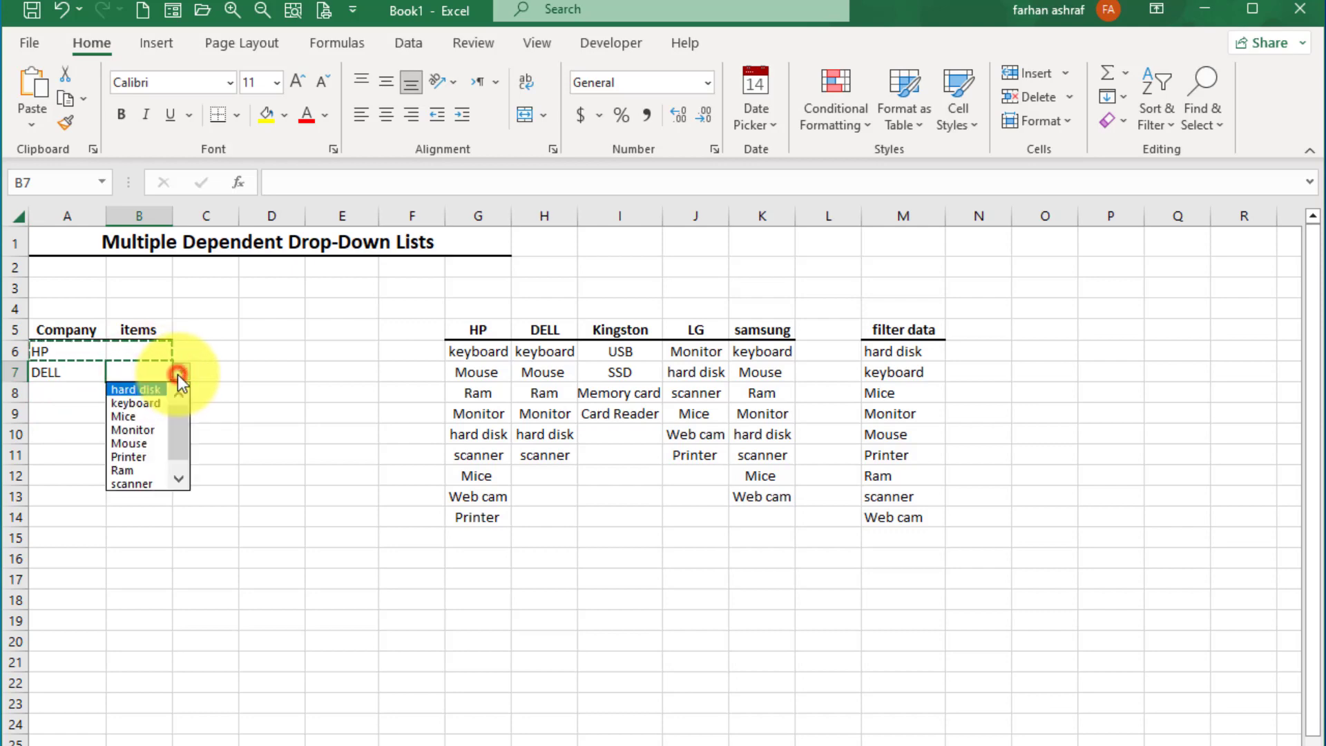
{"action": "left_click", "coordinate": [138, 399]}
{"action": "left_click", "coordinate": [277, 417]}
{"action": "double_click", "coordinate": [277, 417]}
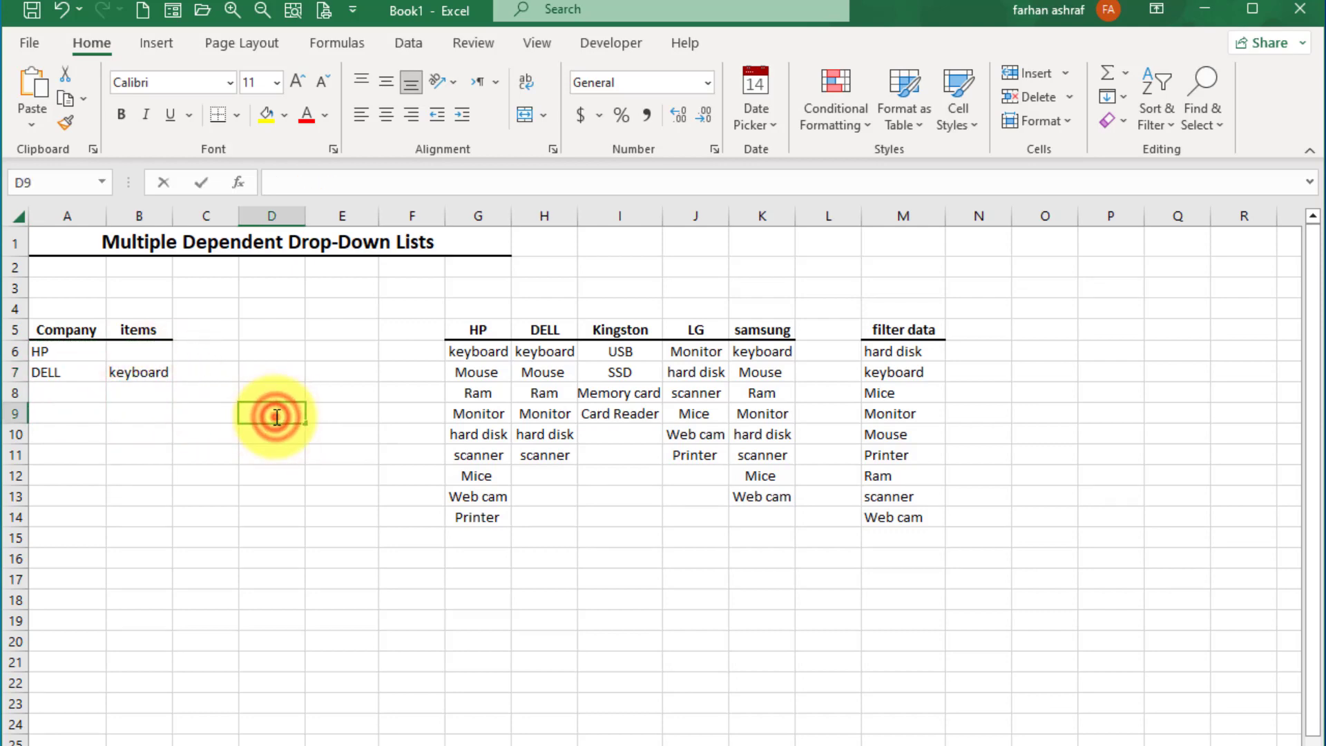
{"action": "left_click", "coordinate": [225, 393]}
Choose Kingston as the company in A8 and Mouse as its item in B8
{"action": "left_click", "coordinate": [60, 372]}
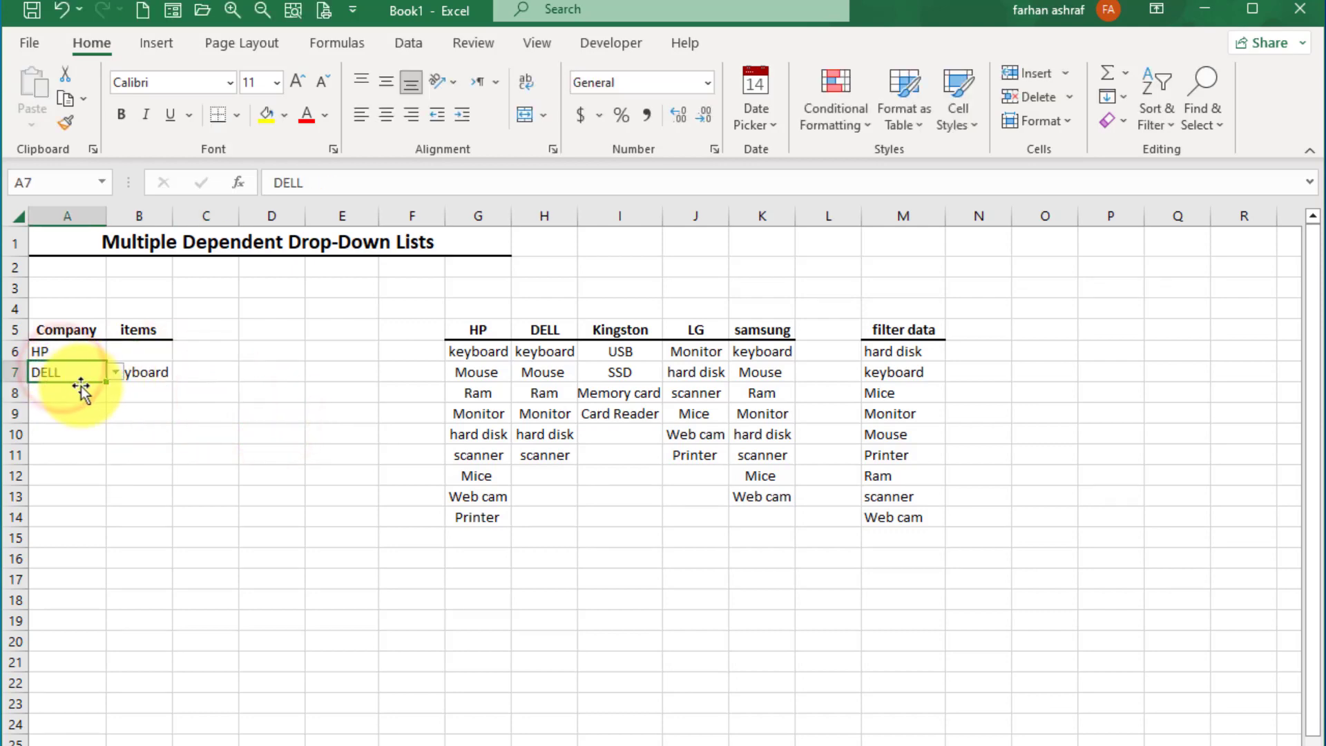
{"action": "left_click", "coordinate": [83, 391]}
{"action": "left_click", "coordinate": [117, 394]}
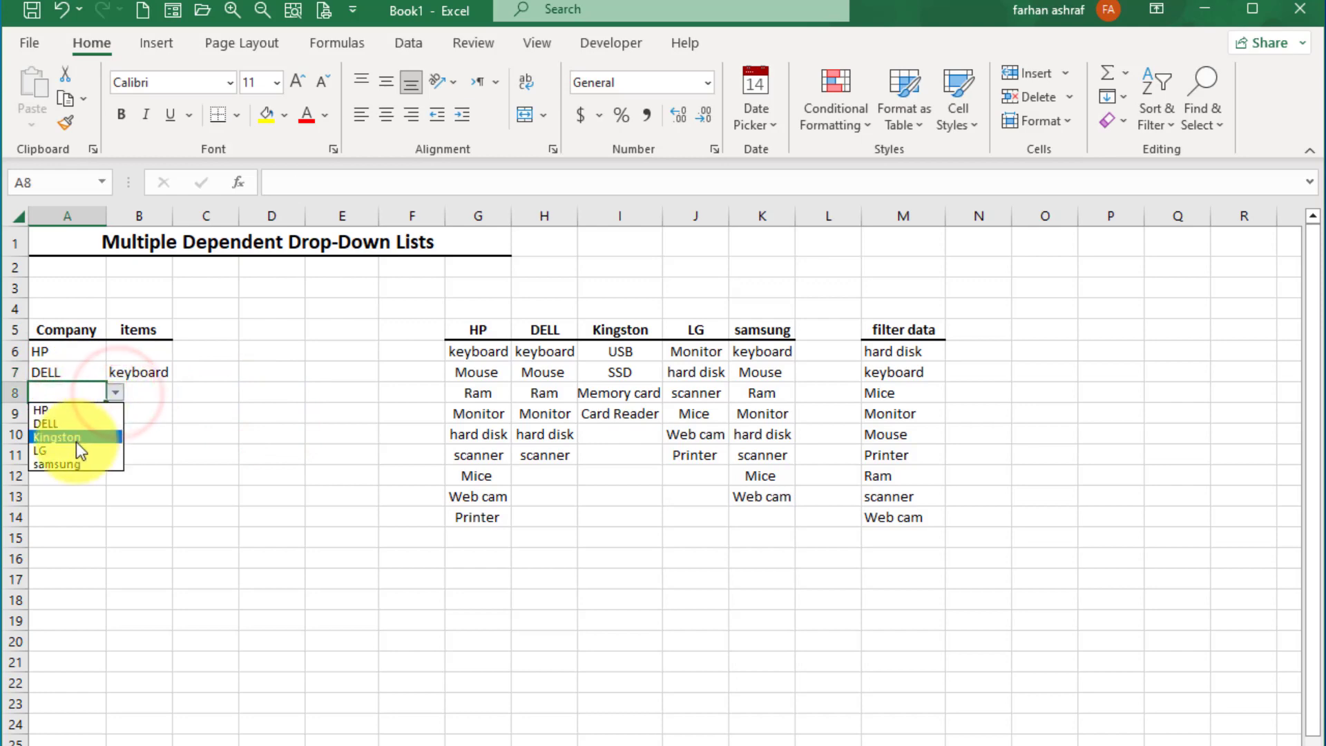
{"action": "left_click", "coordinate": [76, 439]}
{"action": "left_click", "coordinate": [138, 396]}
{"action": "left_click", "coordinate": [183, 397]}
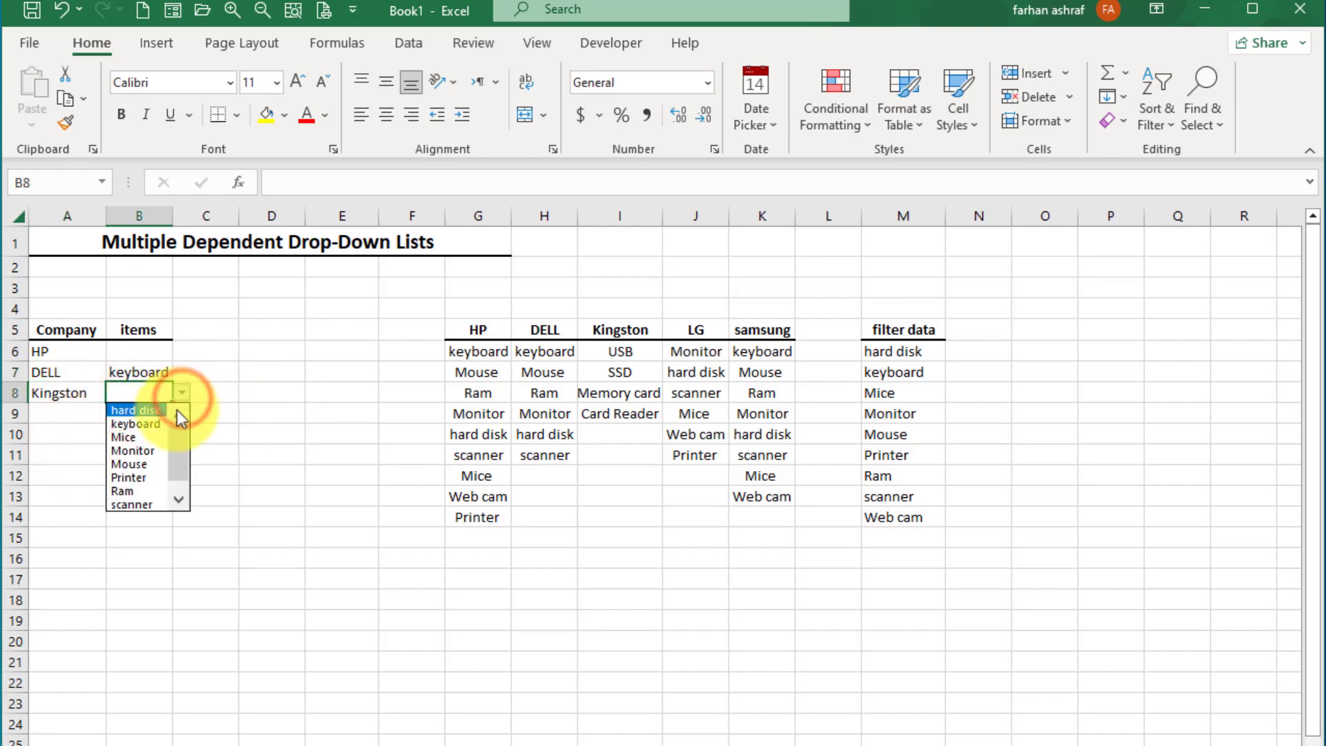
{"action": "left_click", "coordinate": [138, 467]}
Choose samsung as the company in A9 and Monitor as its item in B9
{"action": "left_click", "coordinate": [66, 412]}
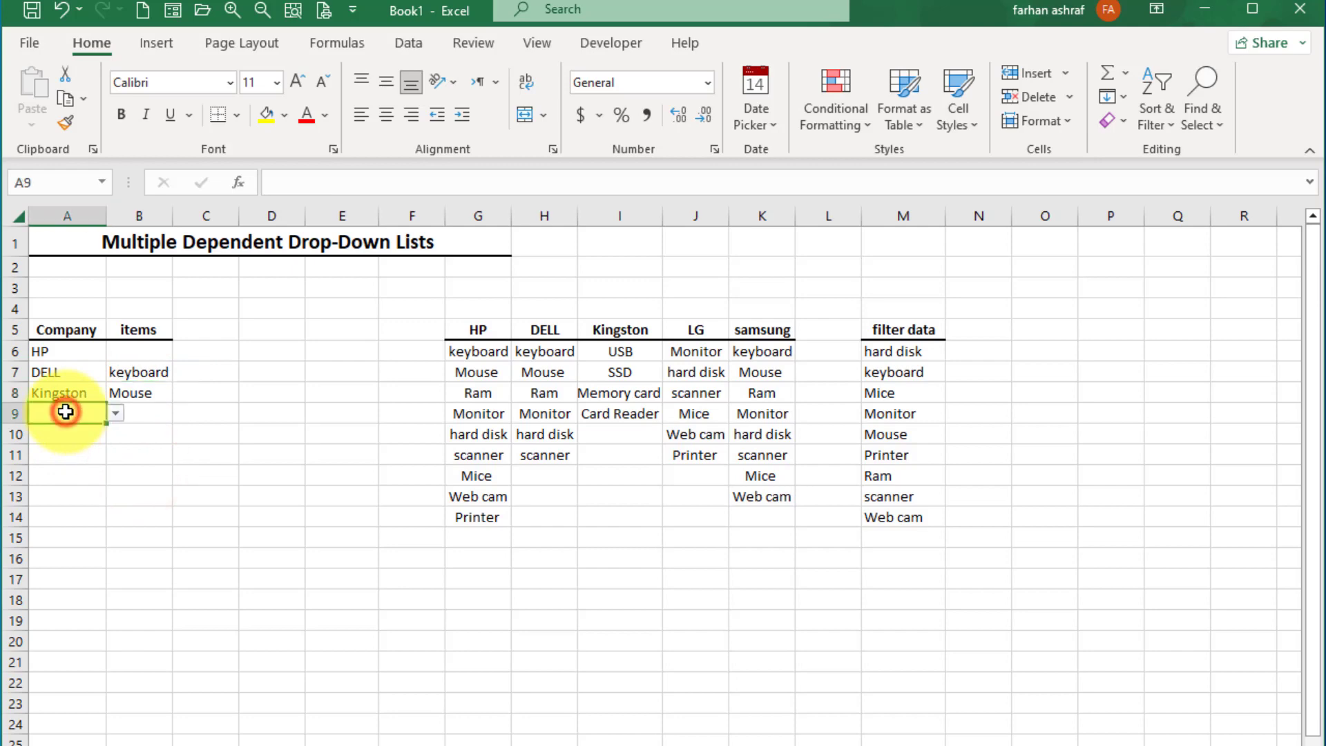
{"action": "left_click", "coordinate": [114, 414]}
{"action": "left_click", "coordinate": [69, 484]}
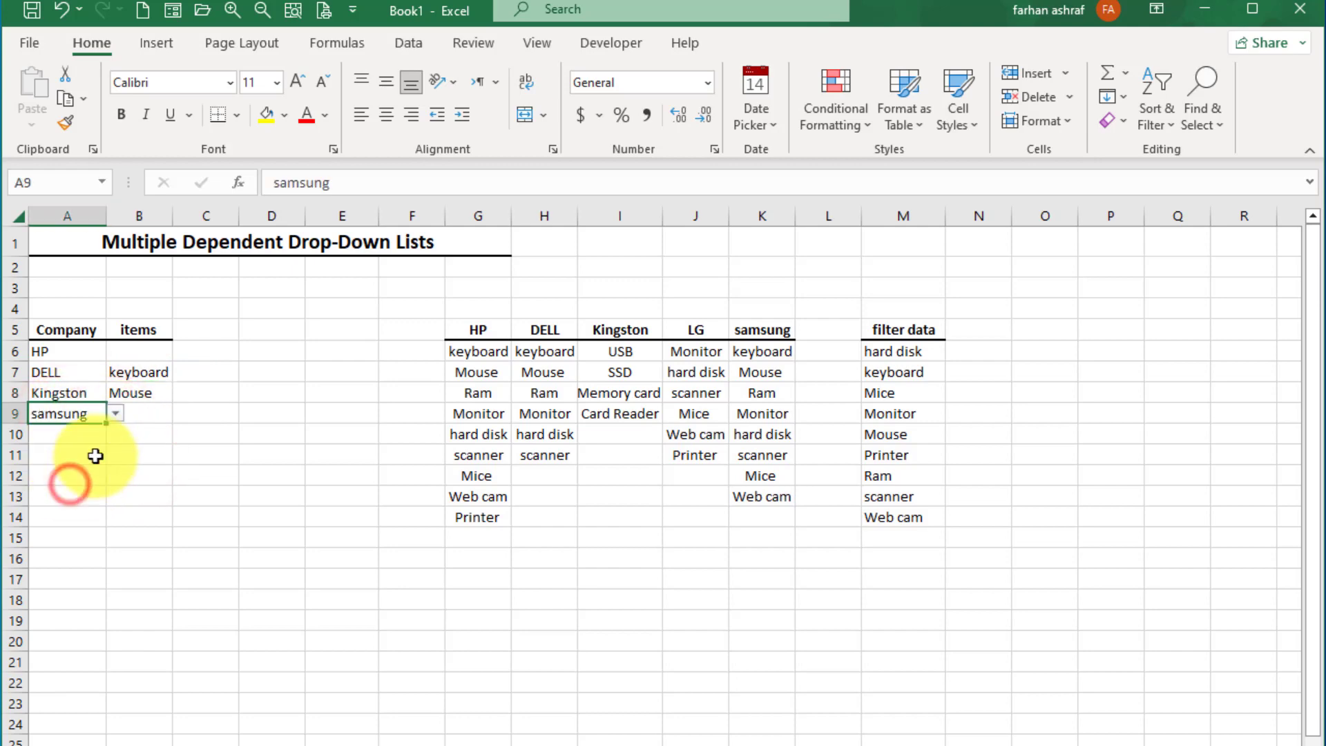
{"action": "left_click", "coordinate": [136, 412]}
{"action": "left_click", "coordinate": [182, 413]}
{"action": "left_click", "coordinate": [134, 471]}
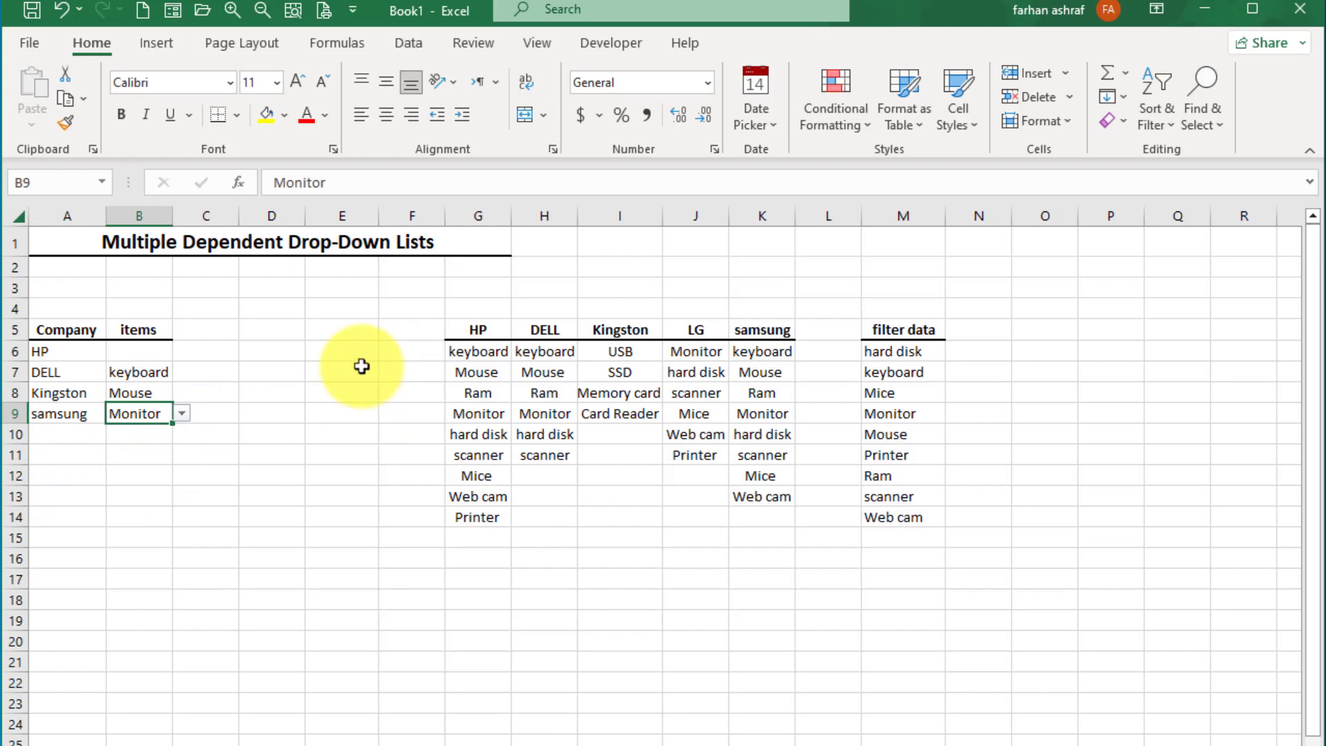
Choose Monitor from the items drop-down in B6 for company HP
{"action": "left_click", "coordinate": [141, 351]}
{"action": "left_click", "coordinate": [184, 355]}
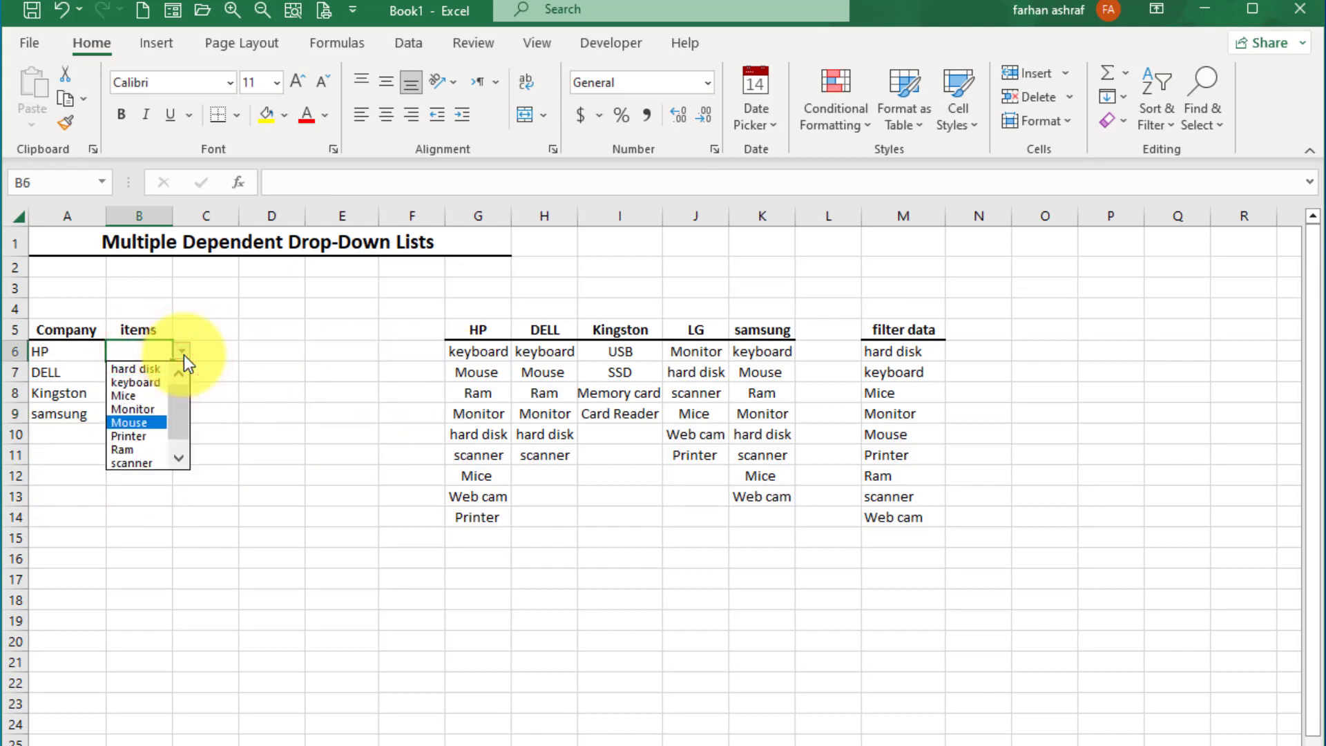
{"action": "left_click", "coordinate": [136, 409]}
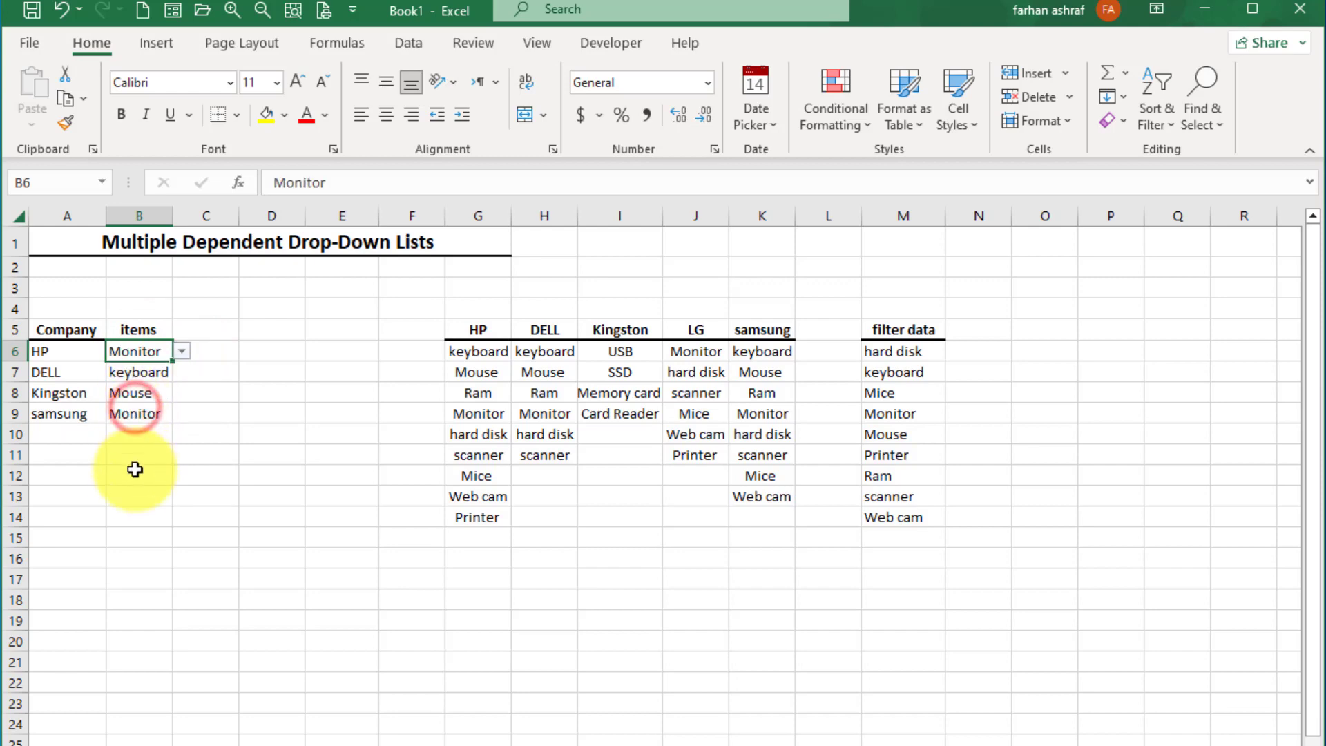
Choose LG as the company in A10 and Mouse as its item in B10
{"action": "left_click", "coordinate": [73, 435]}
{"action": "left_click", "coordinate": [114, 434]}
{"action": "left_click", "coordinate": [61, 491]}
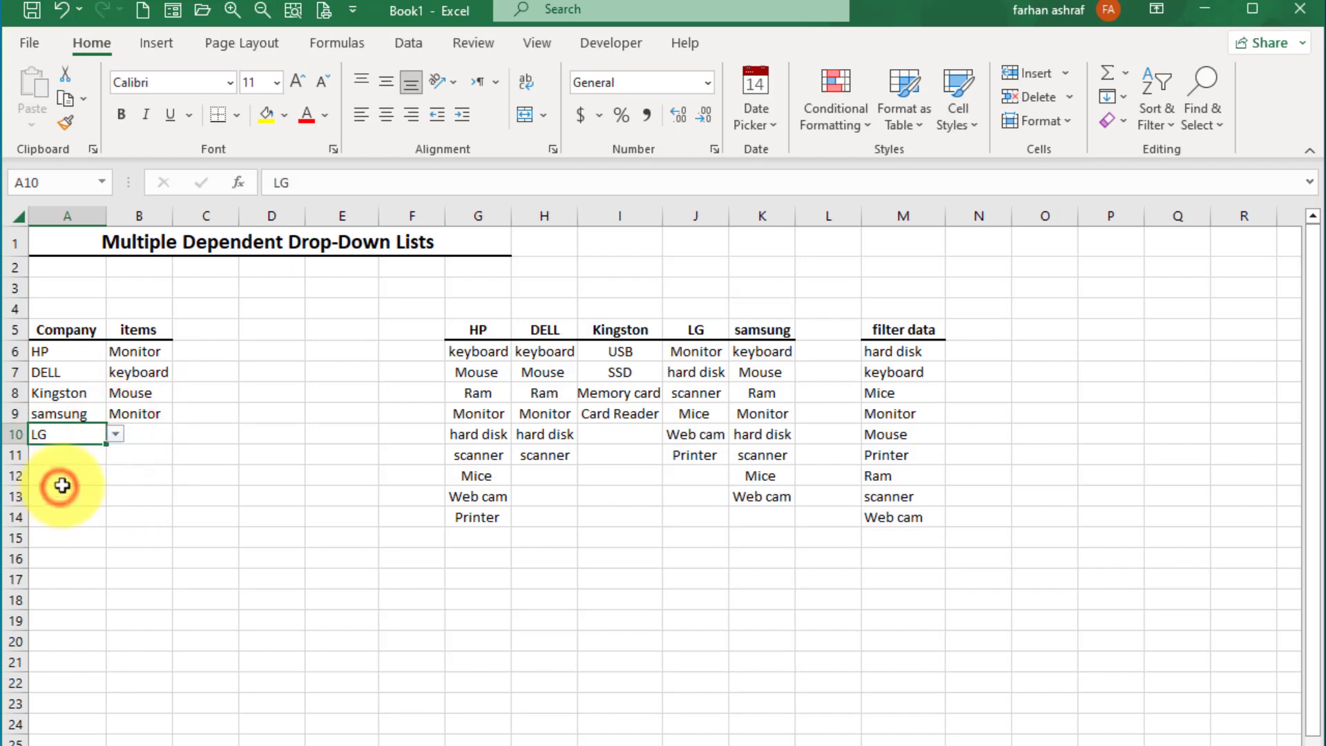
{"action": "left_click", "coordinate": [141, 434]}
{"action": "left_click", "coordinate": [181, 434]}
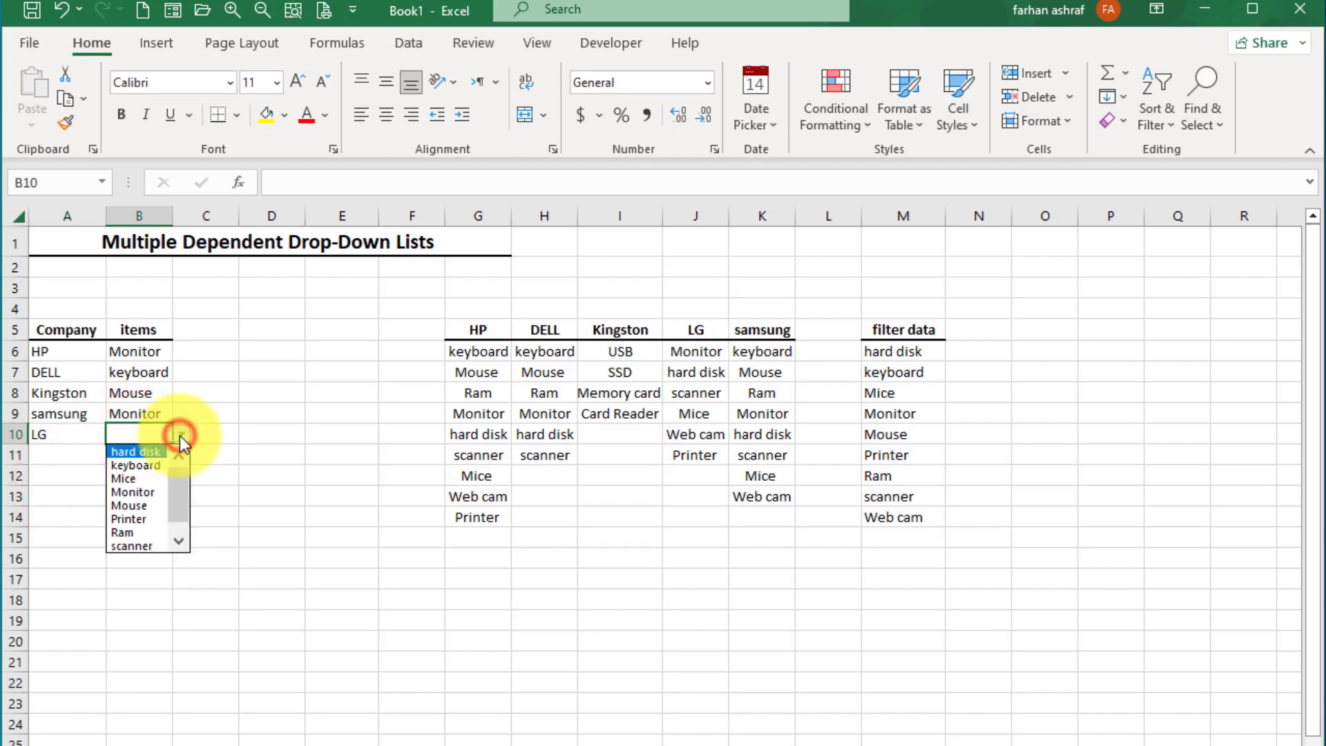
{"action": "left_click", "coordinate": [131, 505]}
{"action": "left_click", "coordinate": [207, 492]}
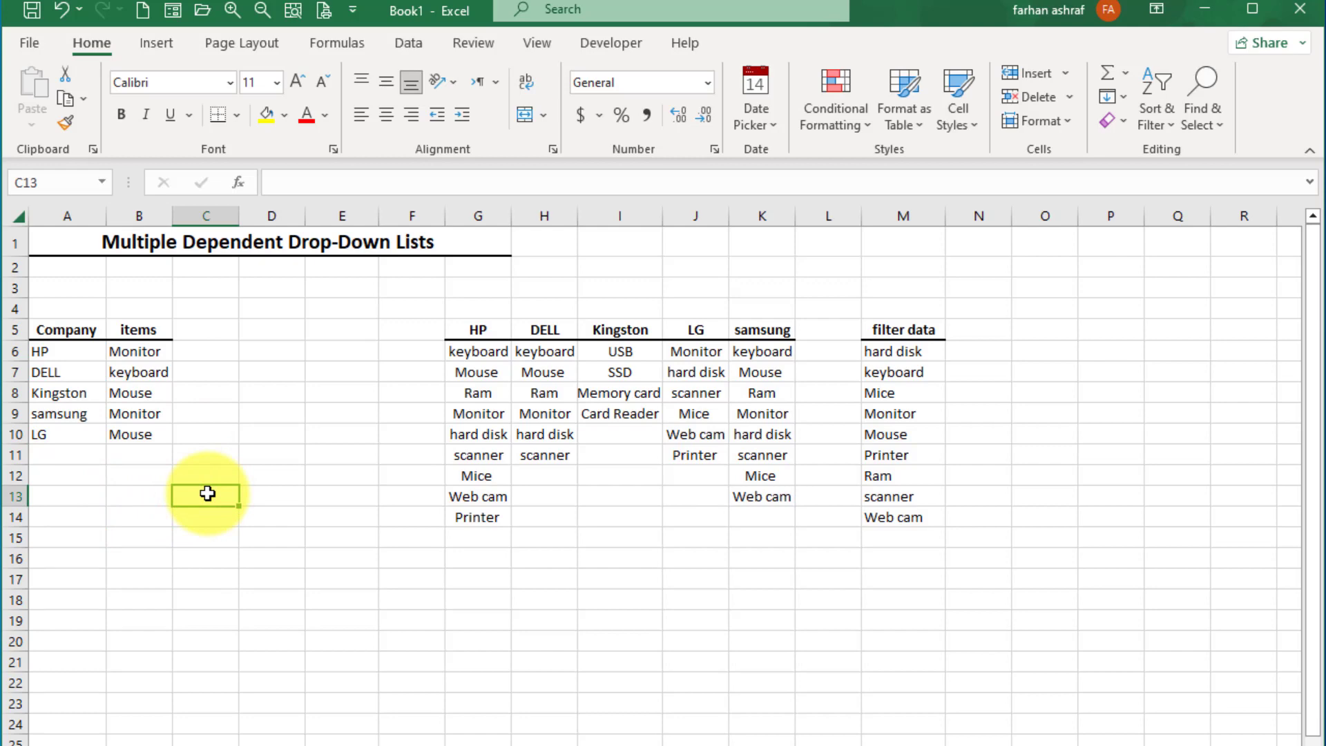
Choose LG as the company in A11 and Monitor as its item in B11
{"action": "left_click", "coordinate": [54, 456]}
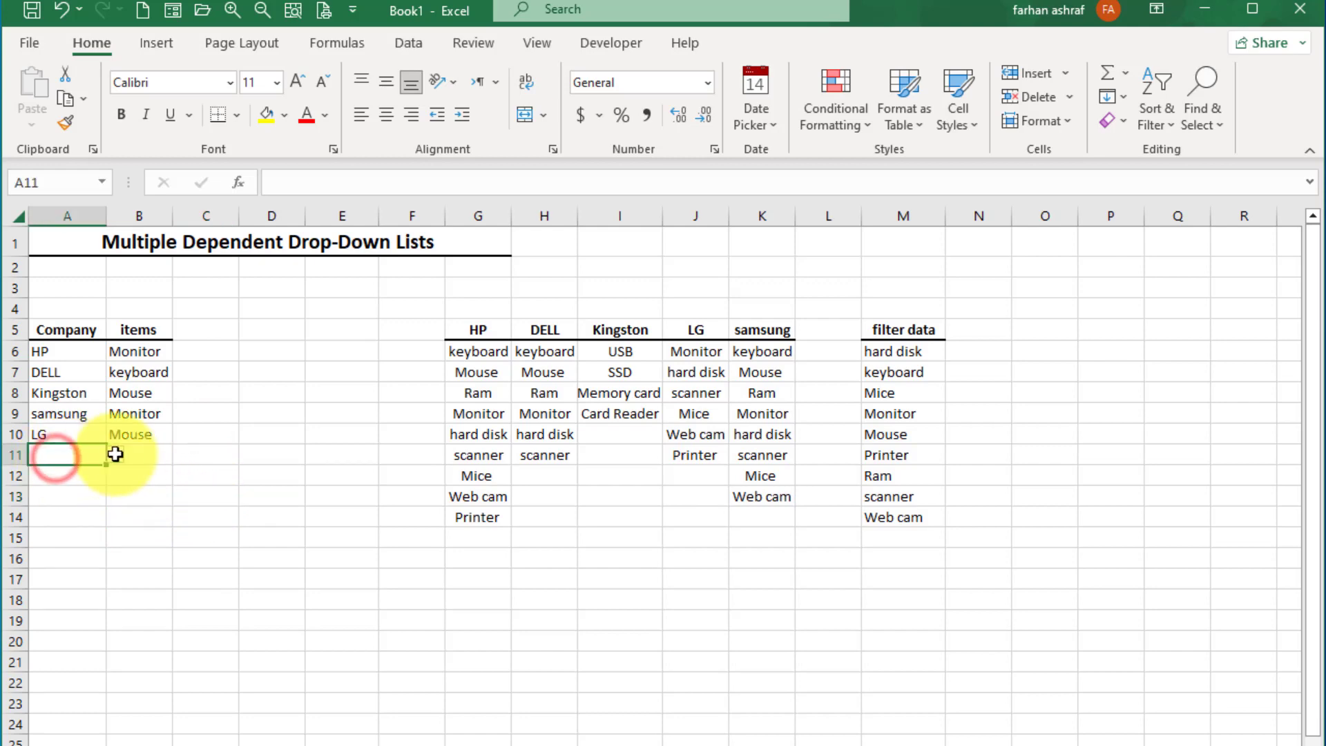
{"action": "left_click", "coordinate": [114, 455]}
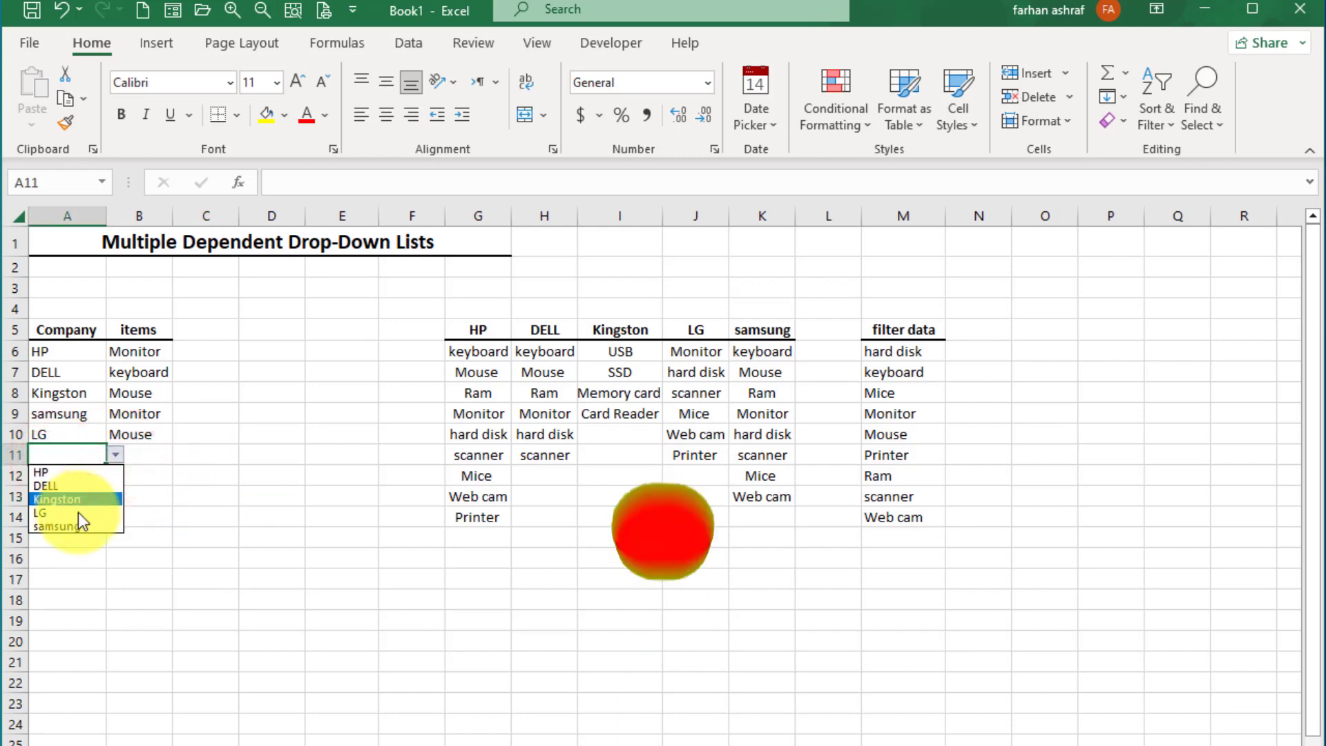
{"action": "left_click", "coordinate": [78, 512]}
{"action": "left_click", "coordinate": [159, 455]}
{"action": "left_click", "coordinate": [181, 455]}
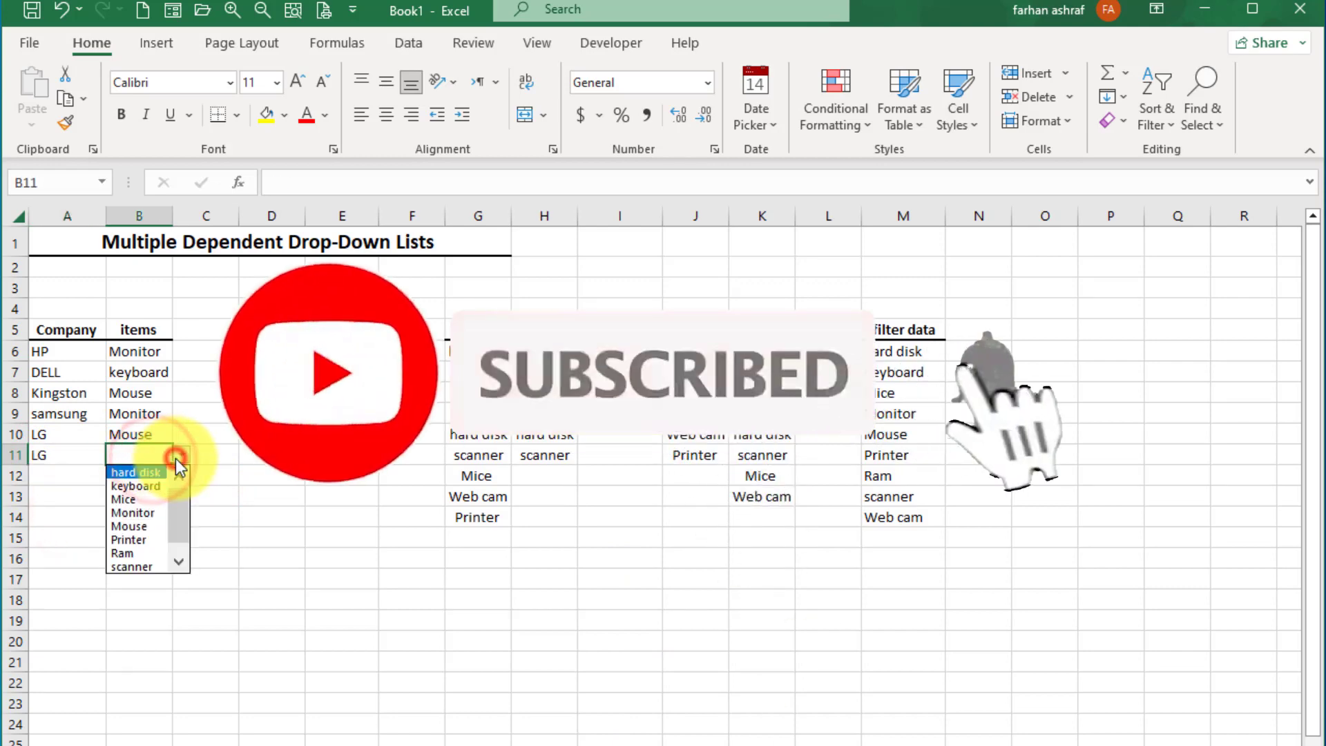
{"action": "left_click", "coordinate": [152, 515]}
Open the list of company choices in A12
{"action": "left_click", "coordinate": [83, 481]}
{"action": "left_click", "coordinate": [115, 476]}
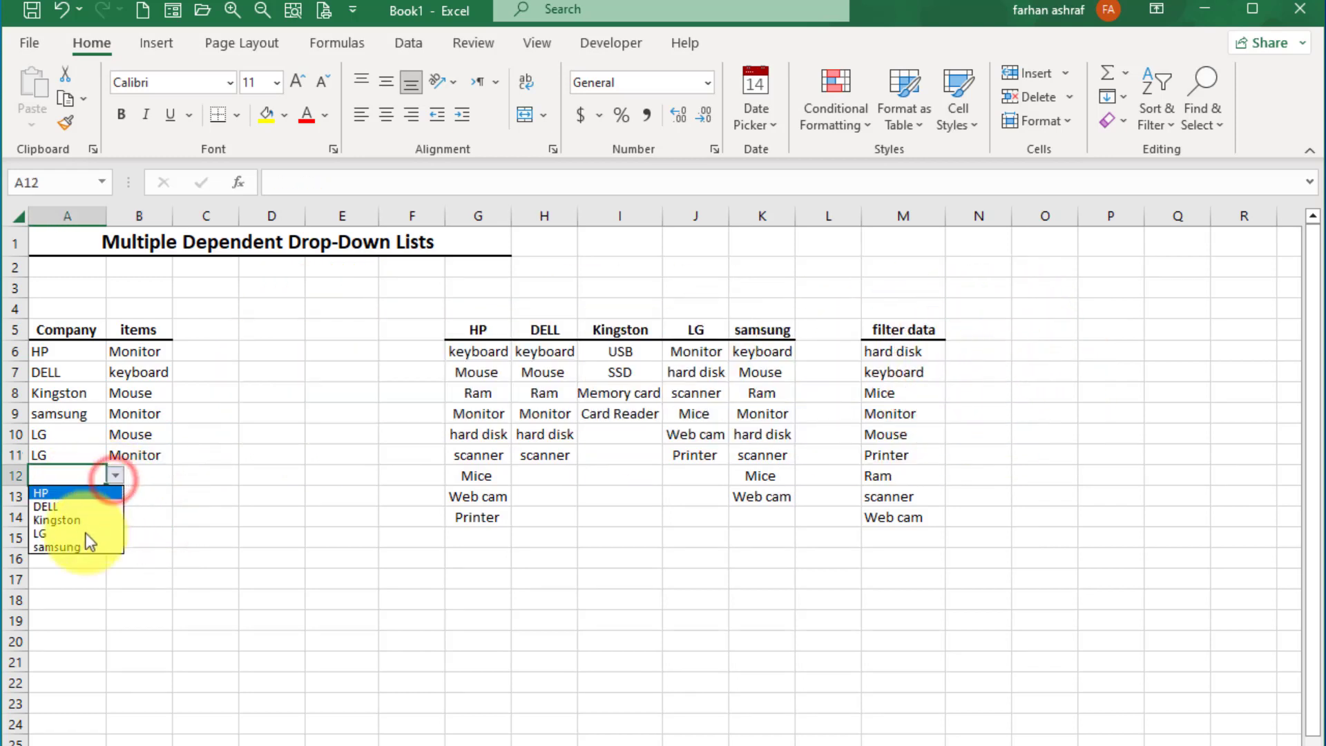